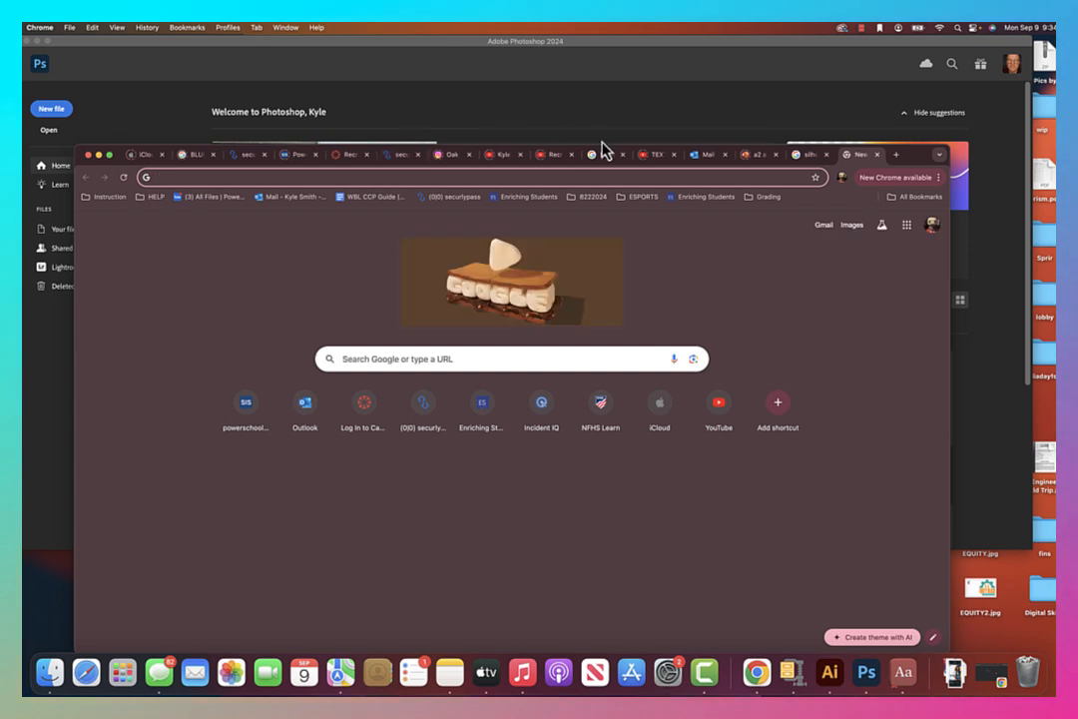
# Search Google Images for "person with acne".
pyautogui.moveTo(911, 162); pyautogui.dragTo(863, 55)
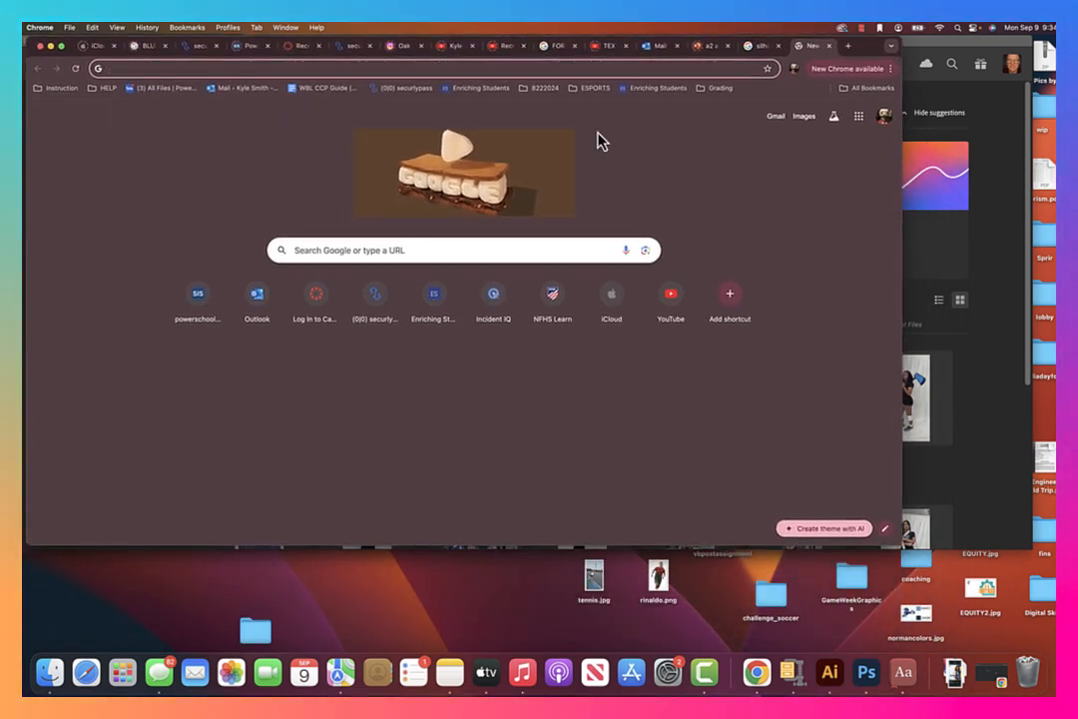
pyautogui.click(320, 251)
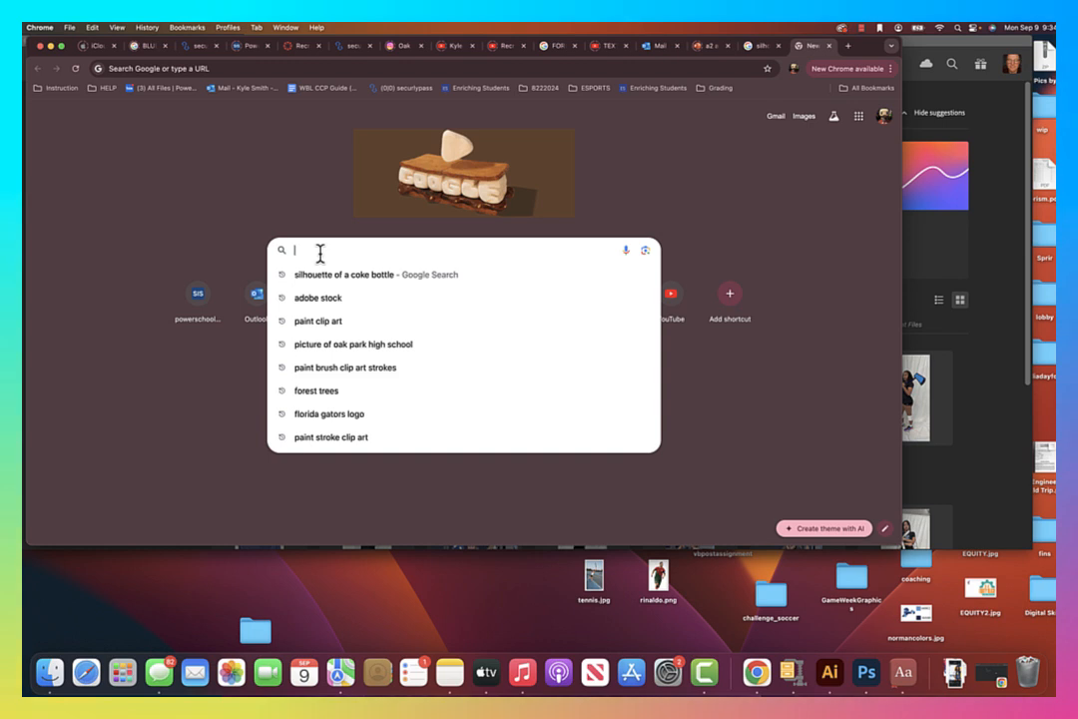
pyautogui.write('person with')
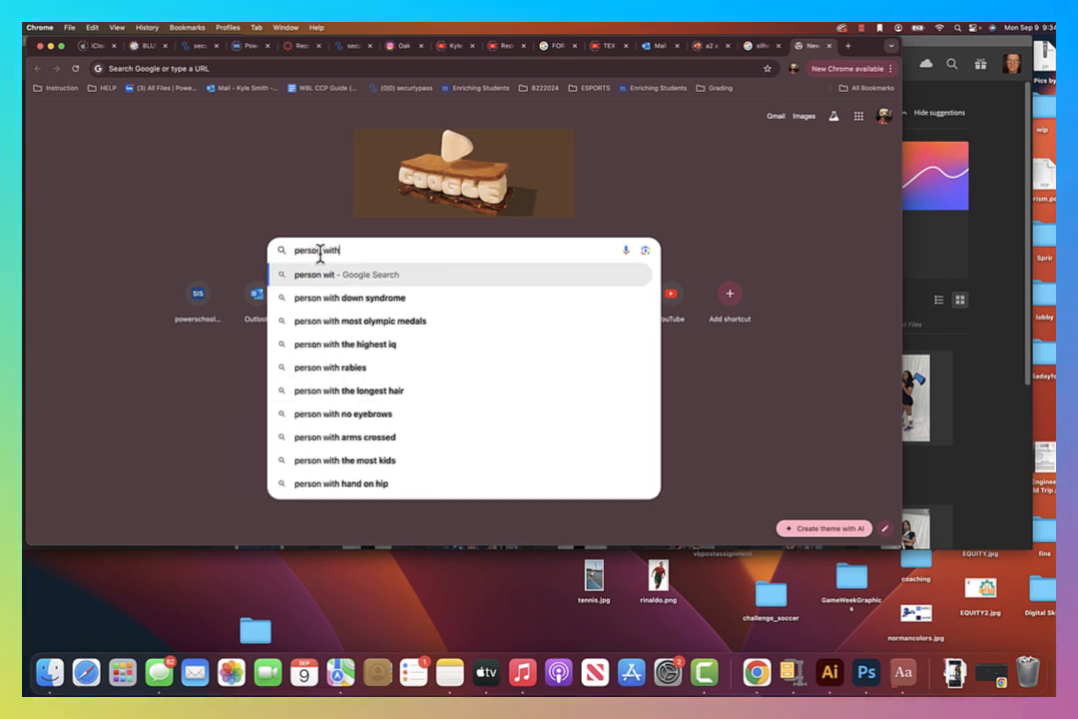
pyautogui.write(' acne')
pyautogui.press('Return')
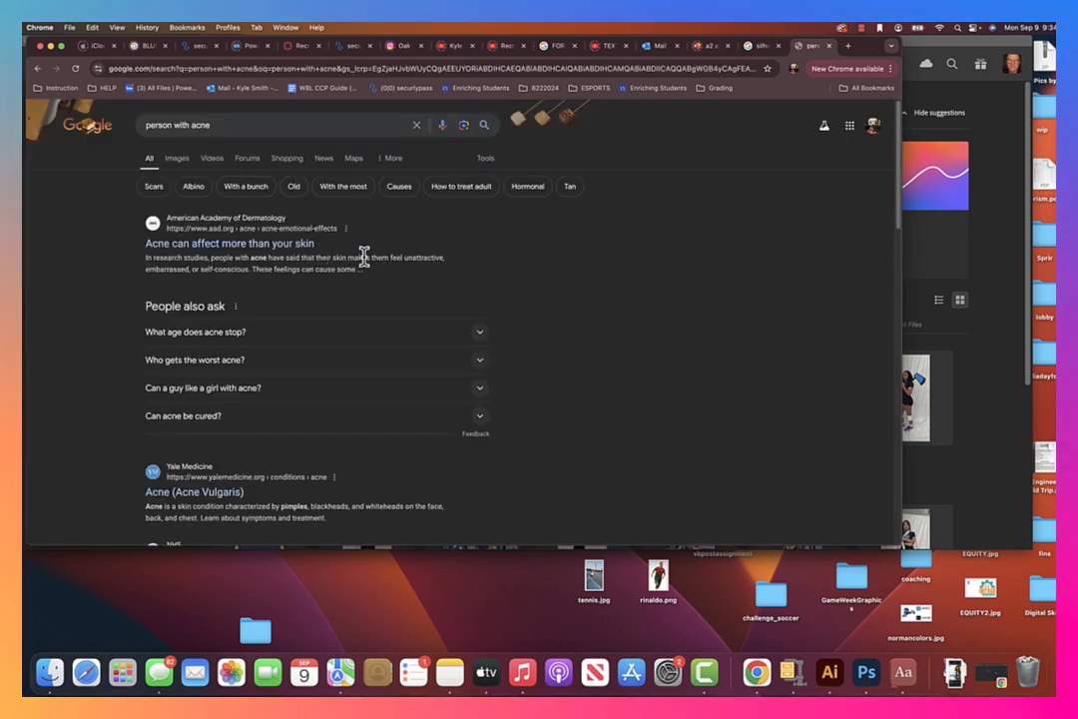
pyautogui.click(178, 161)
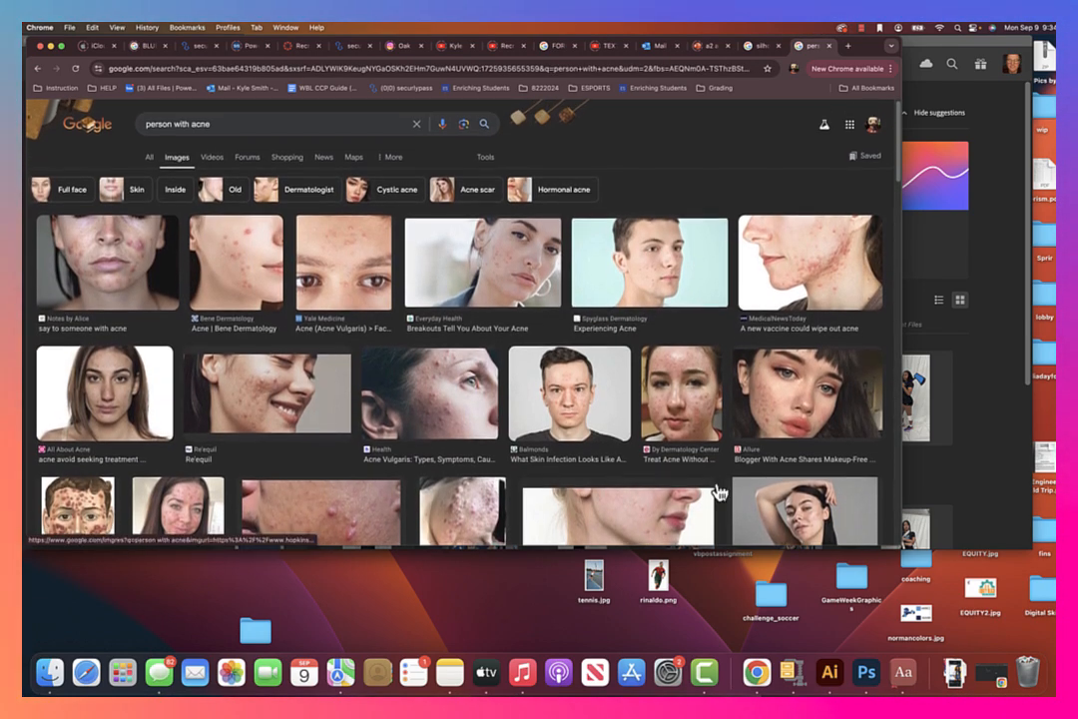
# Open the Glamour UK portrait of a blonde woman from the image results and copy the image.
pyautogui.scroll(-5, 717, 491)
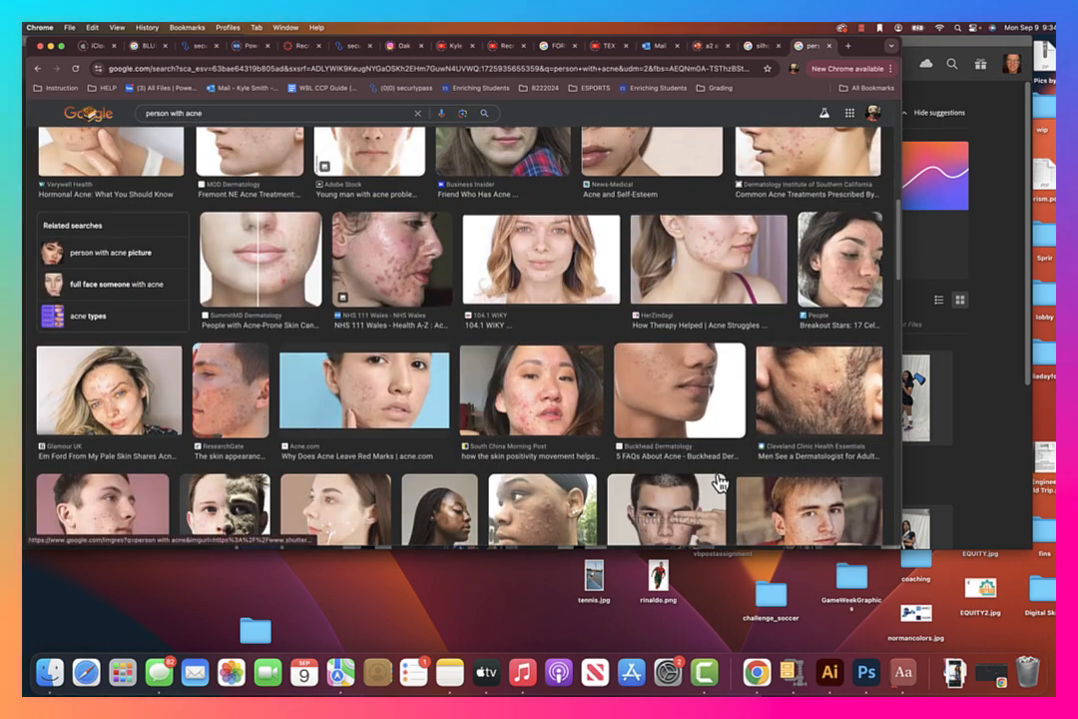
pyautogui.click(113, 378)
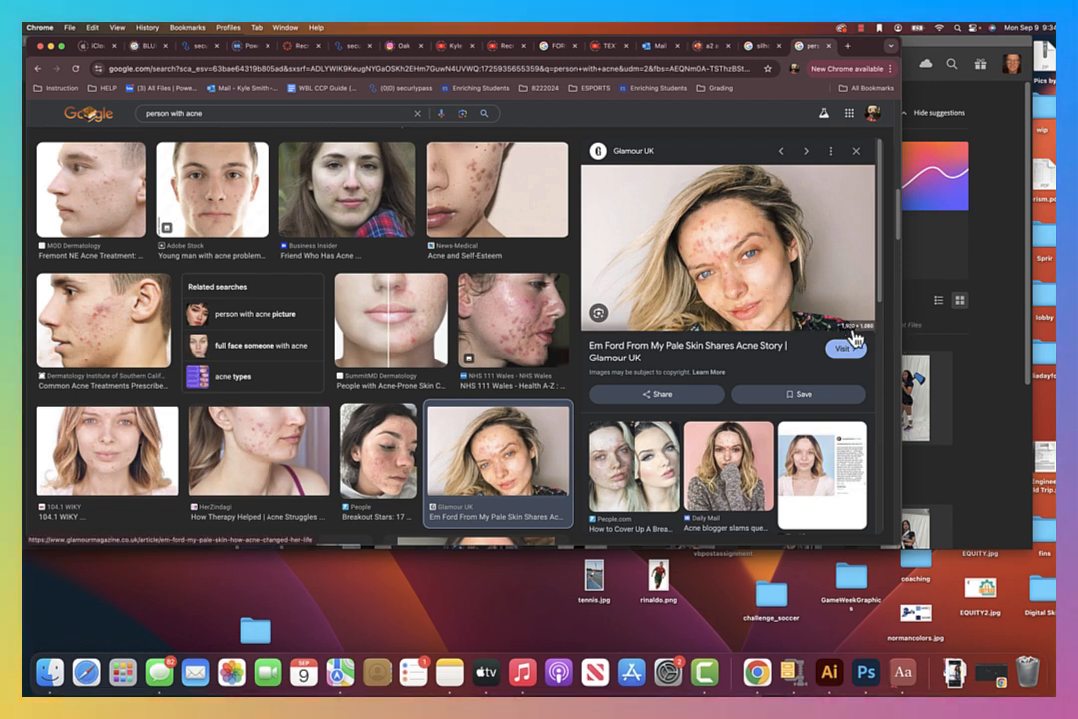
pyautogui.rightClick(728, 262)
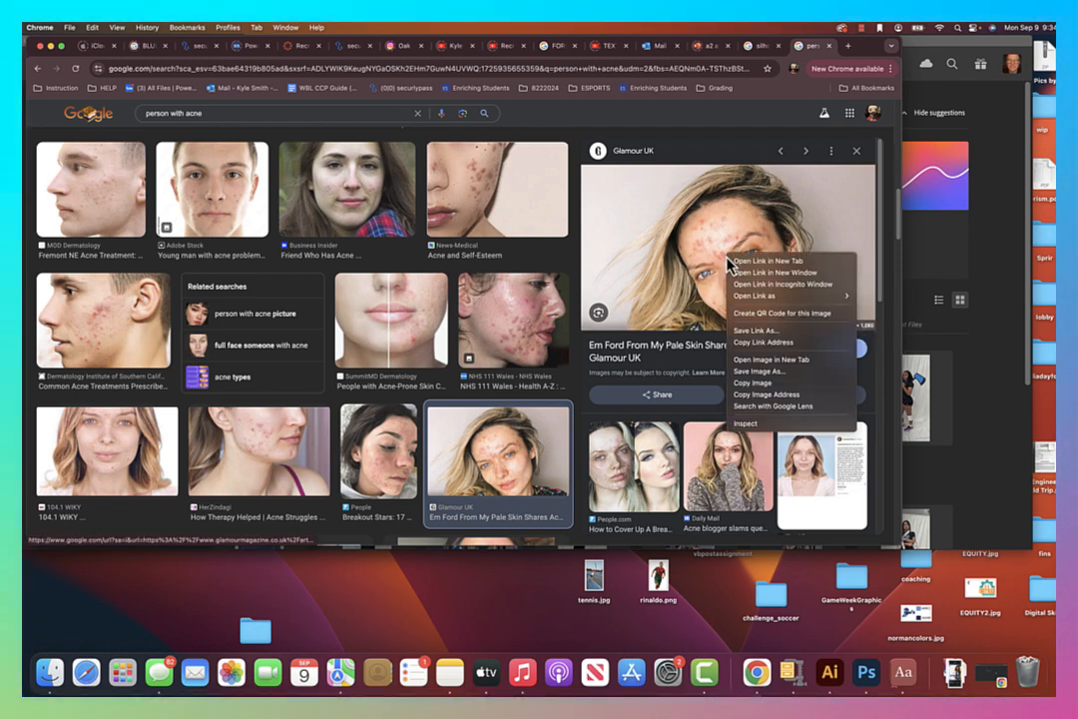
pyautogui.click(745, 383)
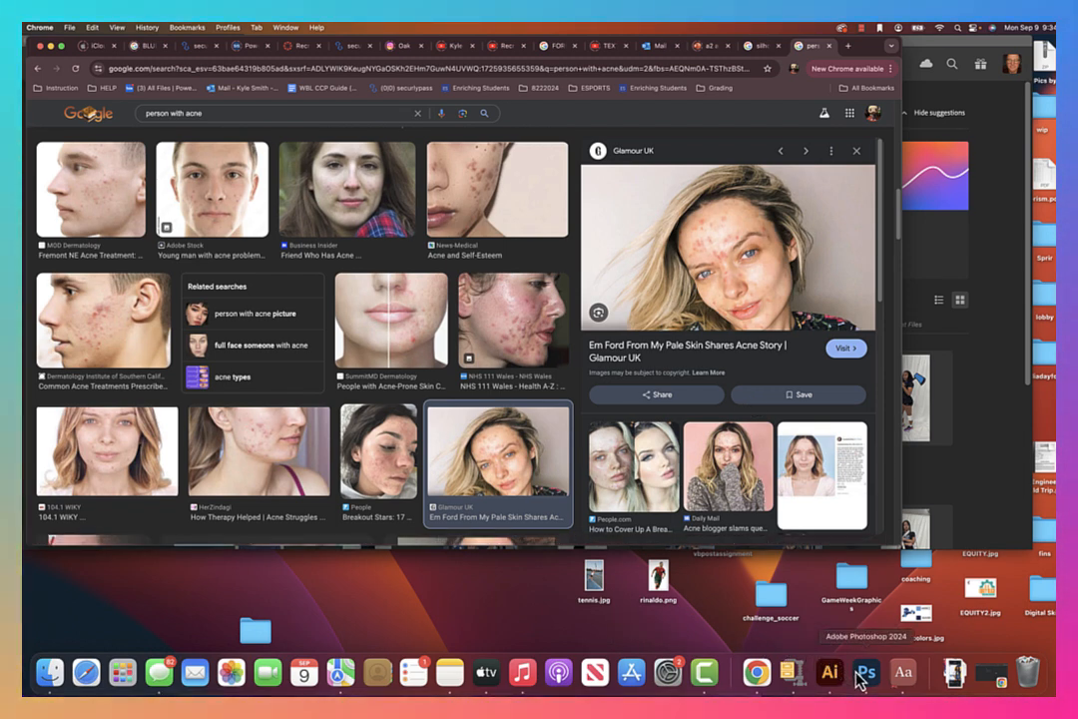
# Save the previewed Glamour UK portrait to the Desktop under the file name acne.
pyautogui.rightClick(644, 246)
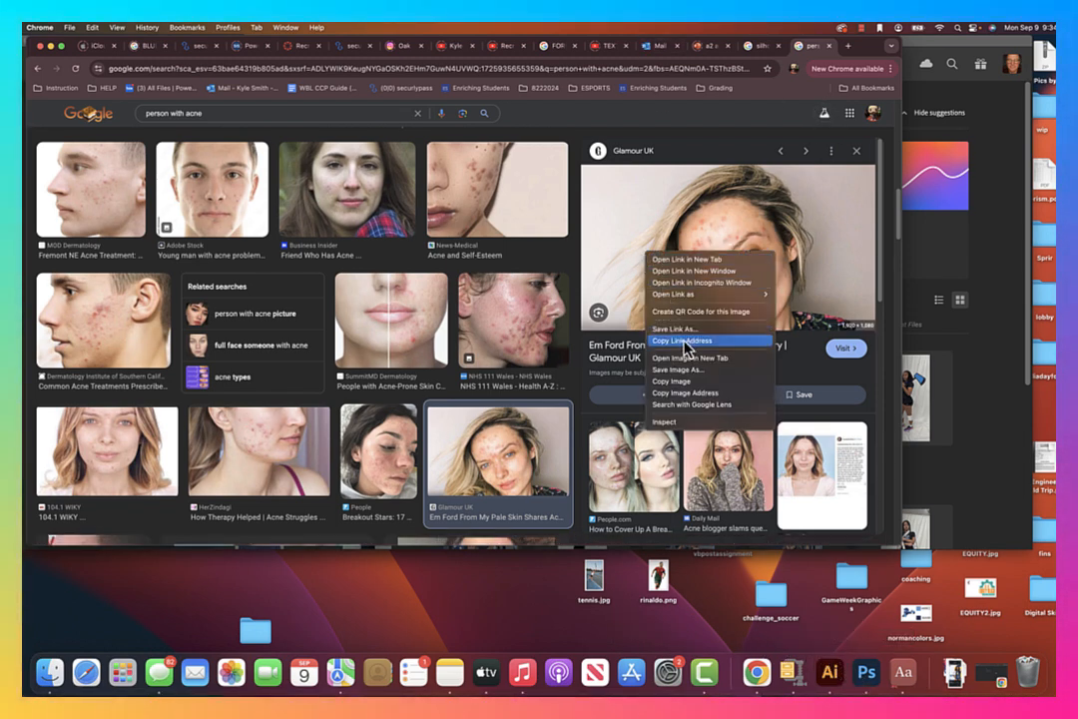
pyautogui.click(687, 372)
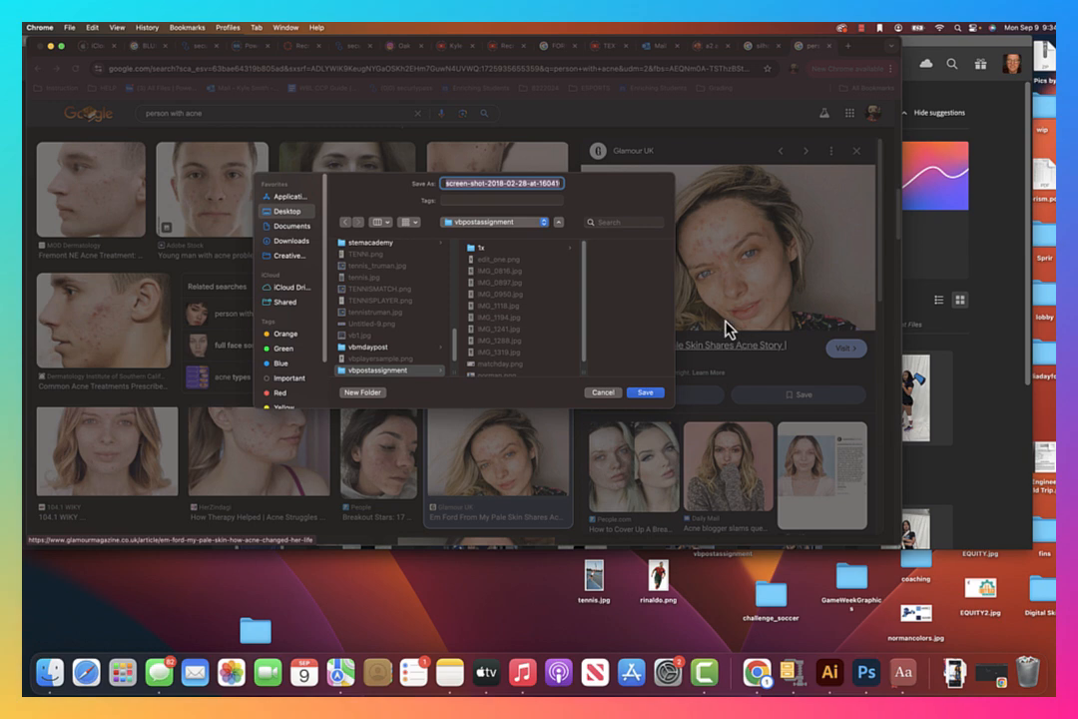
pyautogui.click(287, 211)
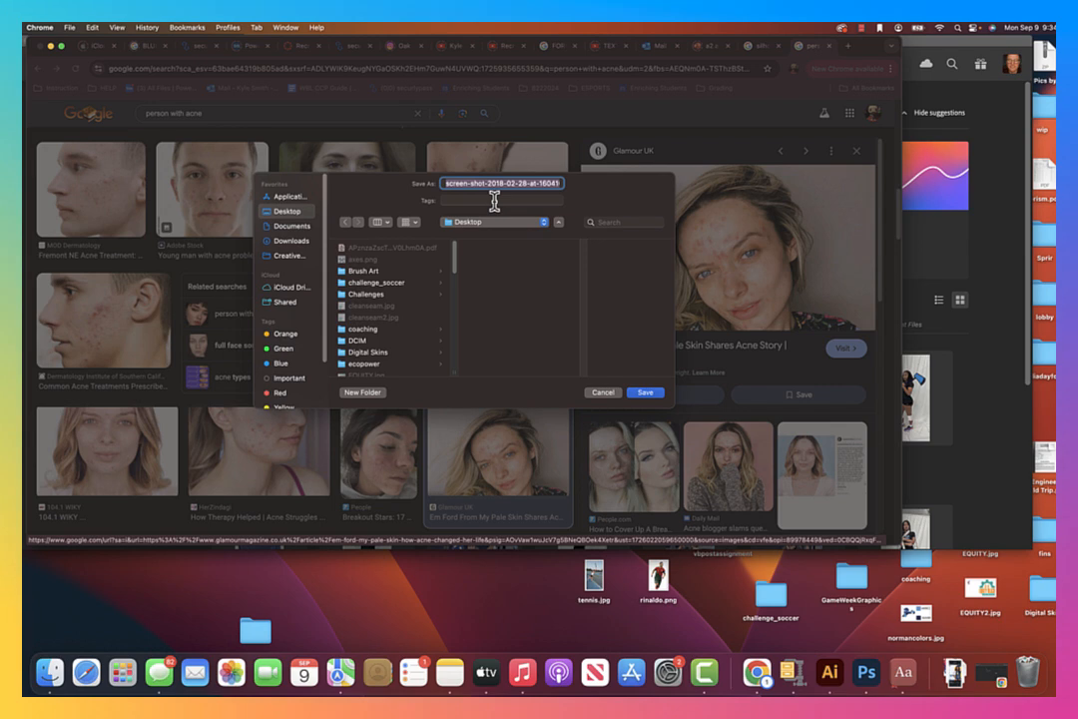
pyautogui.write('cne')
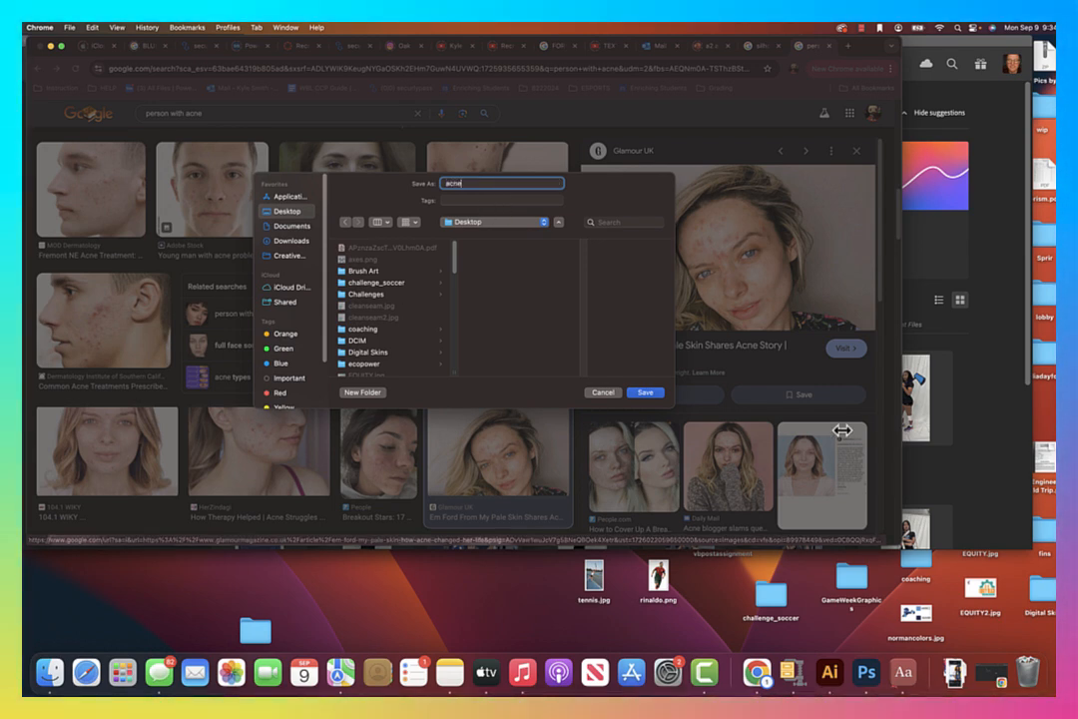
pyautogui.click(644, 393)
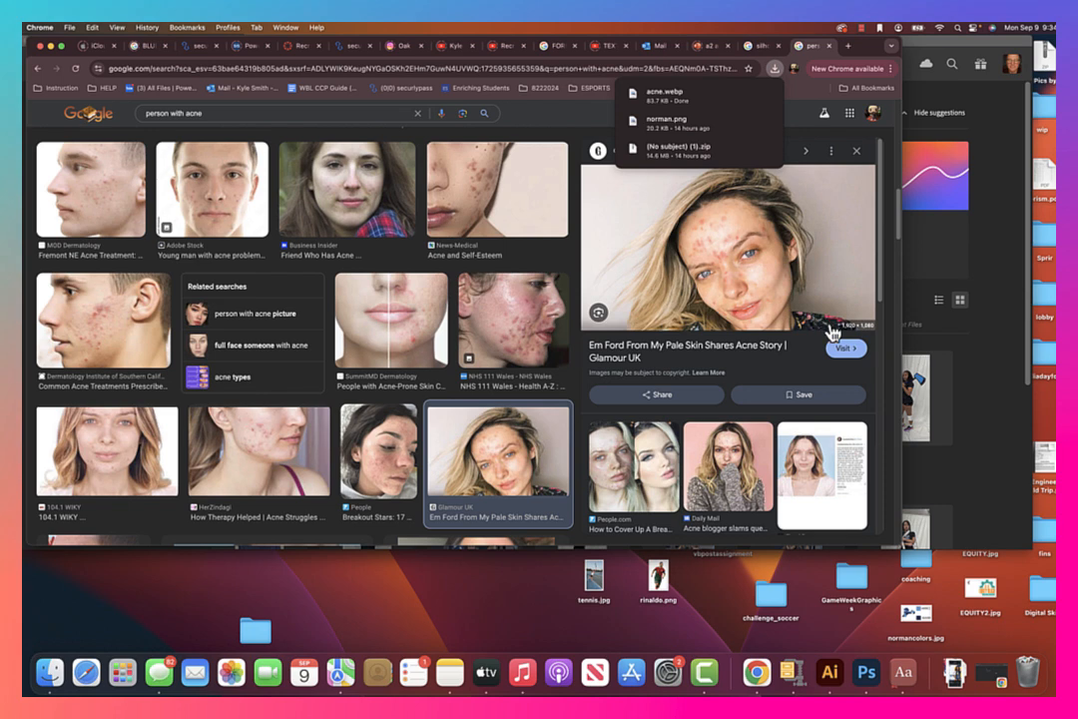
# Copy the previewed Glamour UK portrait to the clipboard again and switch to Photoshop.
pyautogui.rightClick(779, 259)
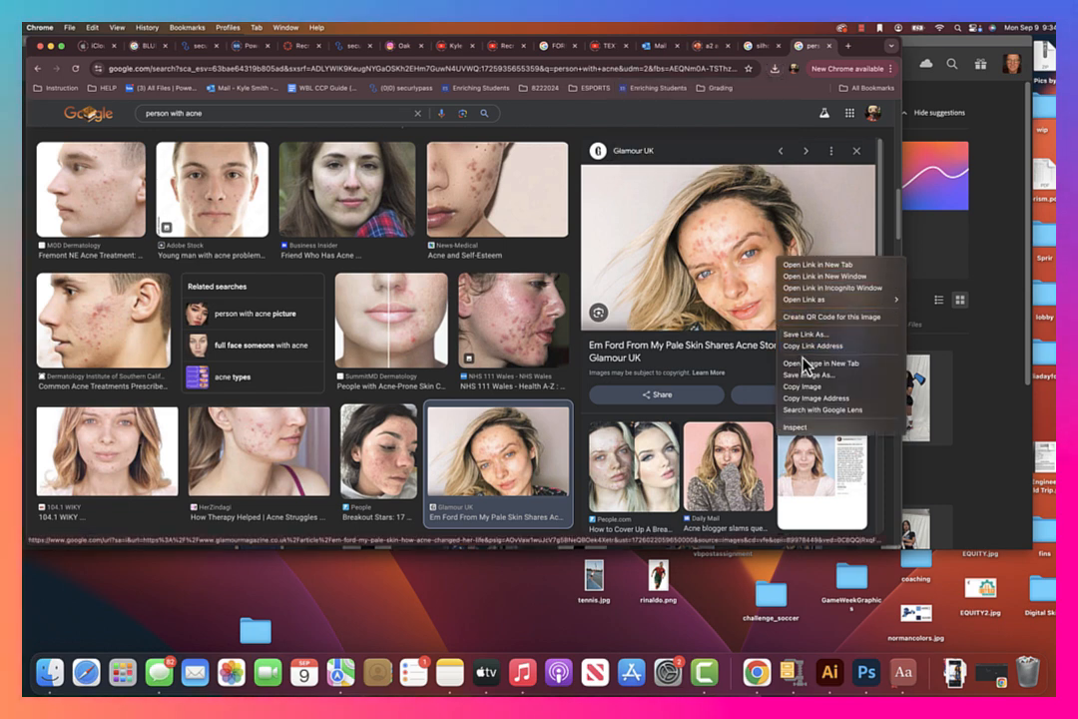
pyautogui.click(807, 389)
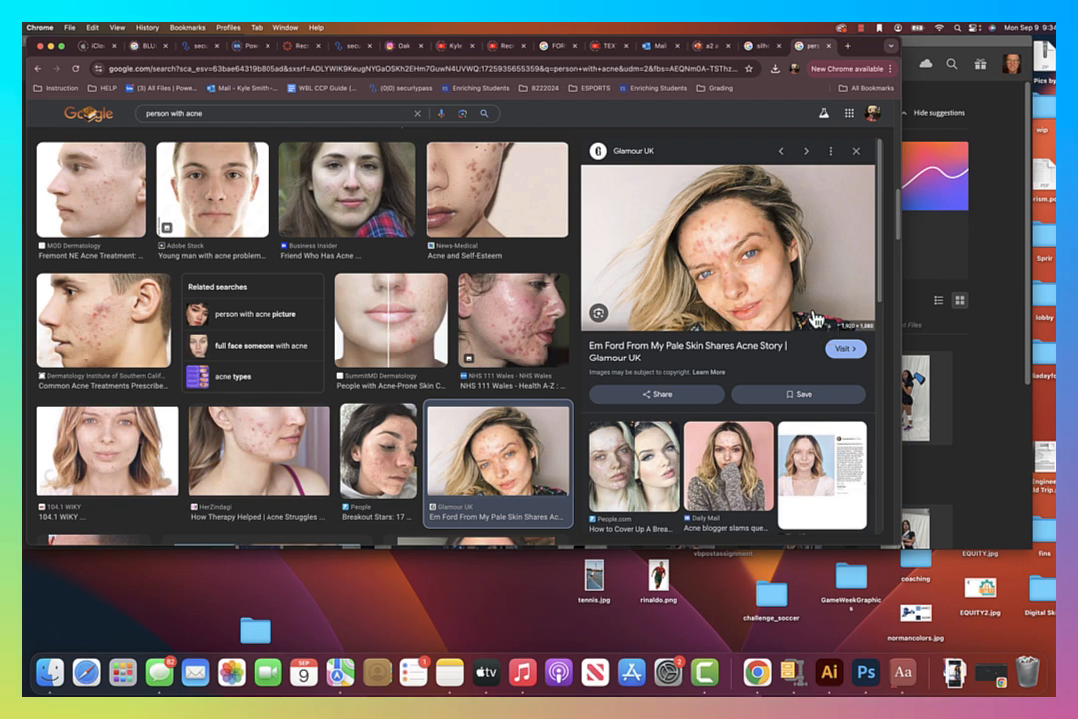
pyautogui.click(869, 675)
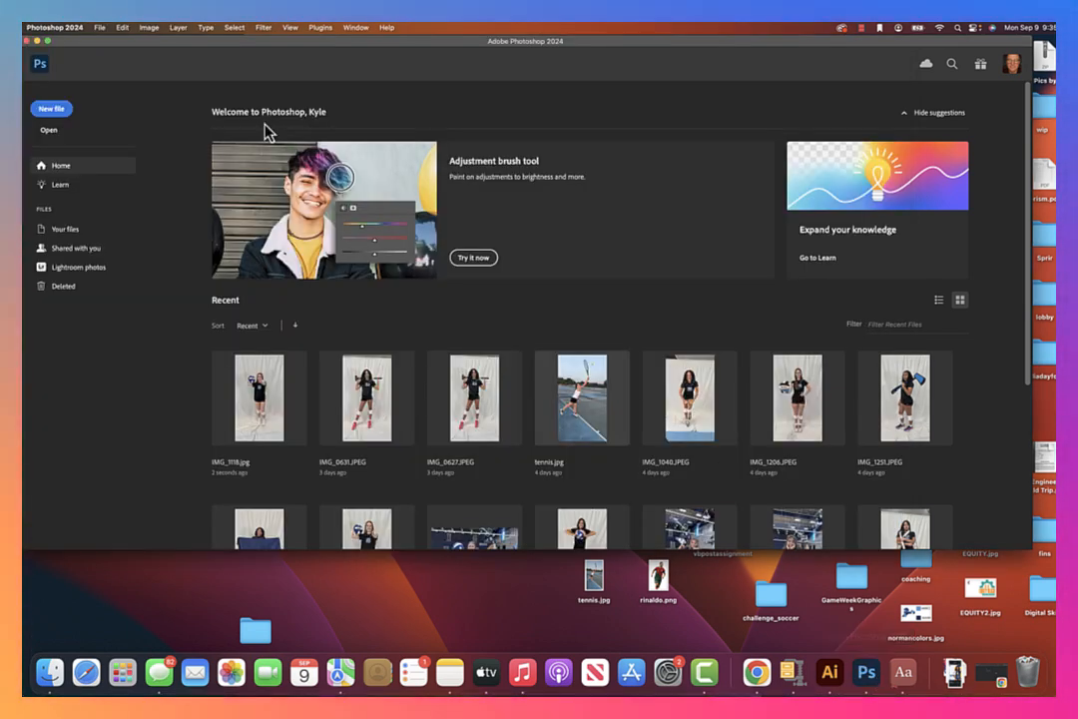
# Create a new 1920 x 1080 px document from the clipboard preset with the resolution set to 150 pixels/inch.
pyautogui.press('super+n')
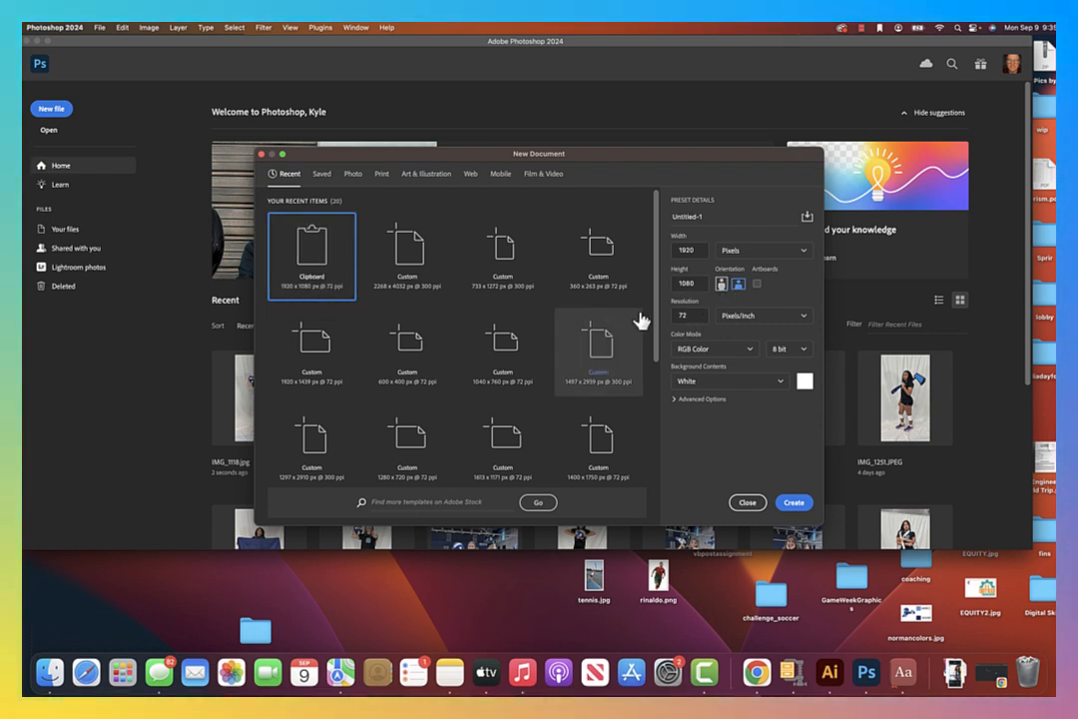
pyautogui.moveTo(687, 315); pyautogui.dragTo(669, 314)
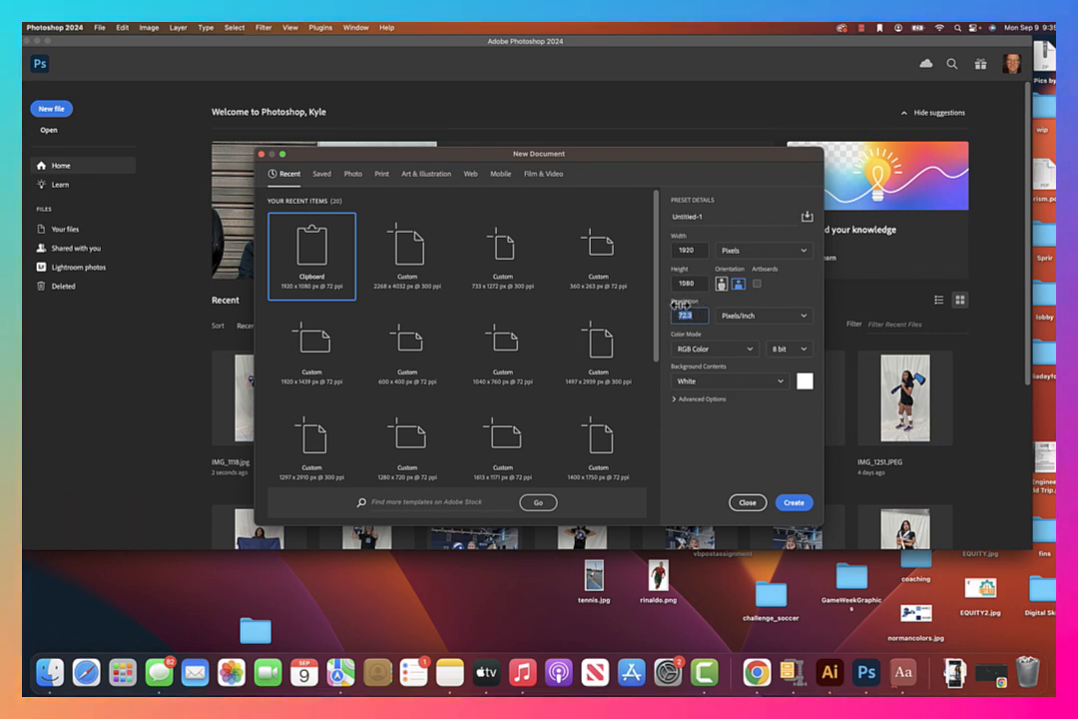
pyautogui.write('150')
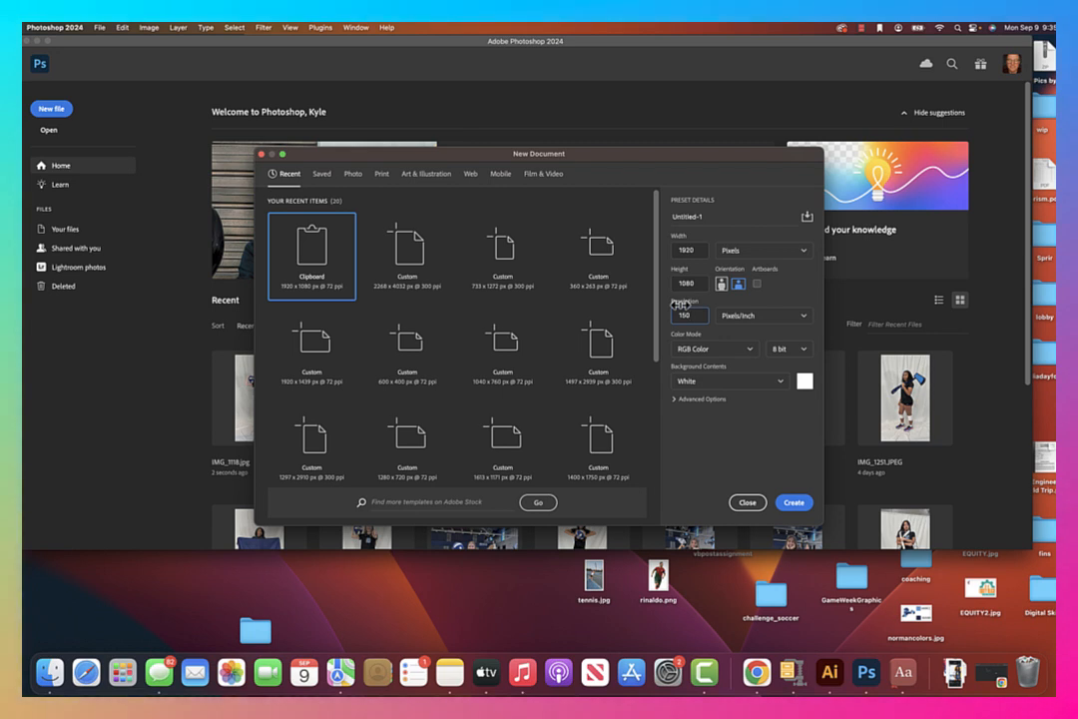
pyautogui.press('Return')
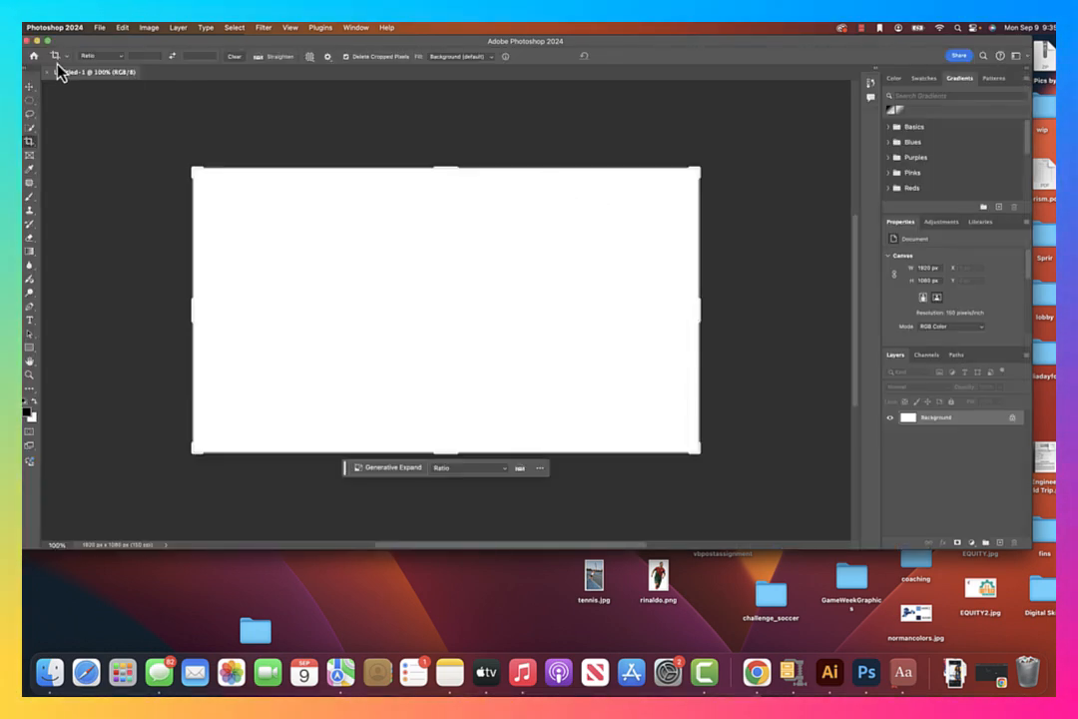
# Paste the copied portrait into the document, then unlock and delete the white background layer.
pyautogui.click(29, 101)
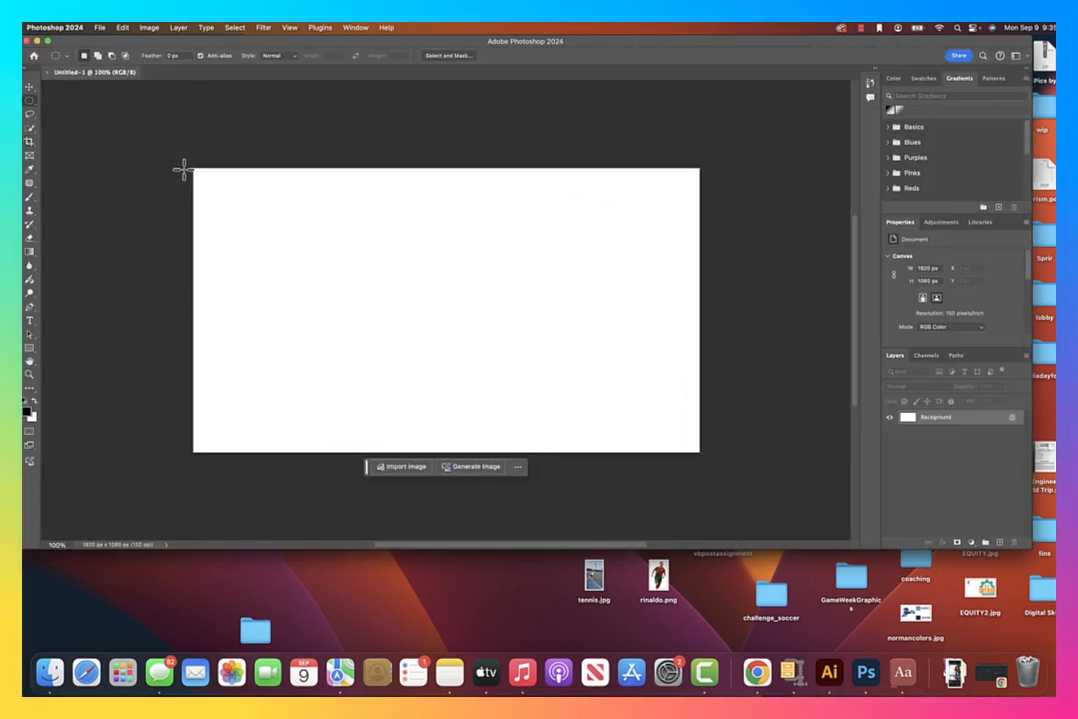
pyautogui.press('super+v')
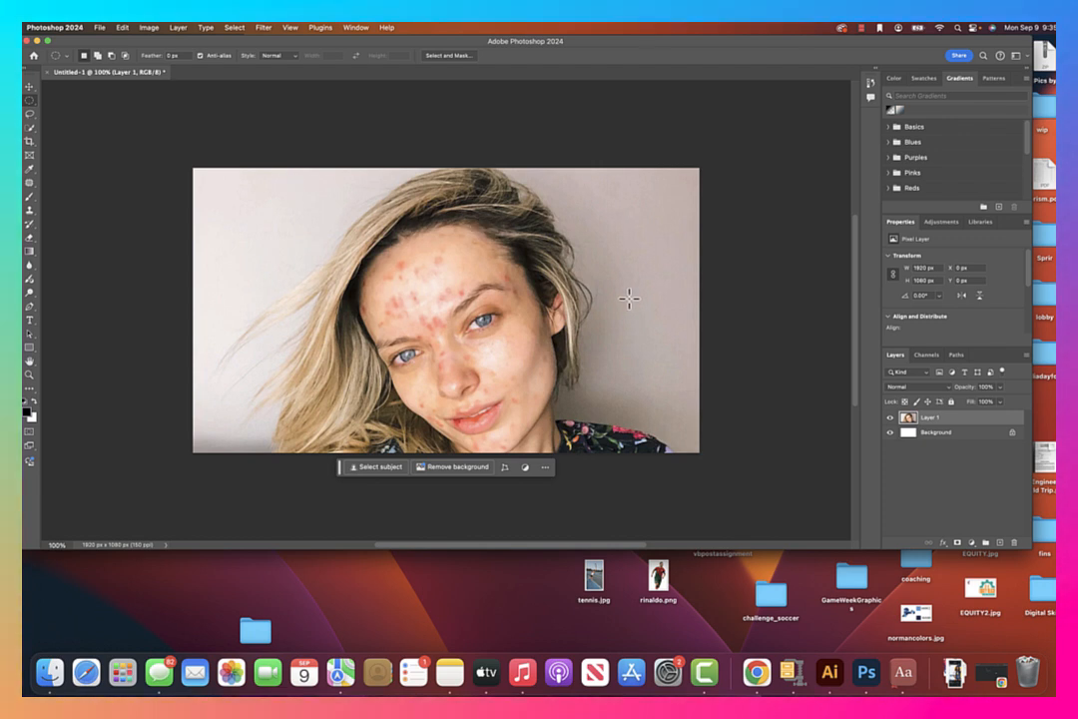
pyautogui.click(1010, 435)
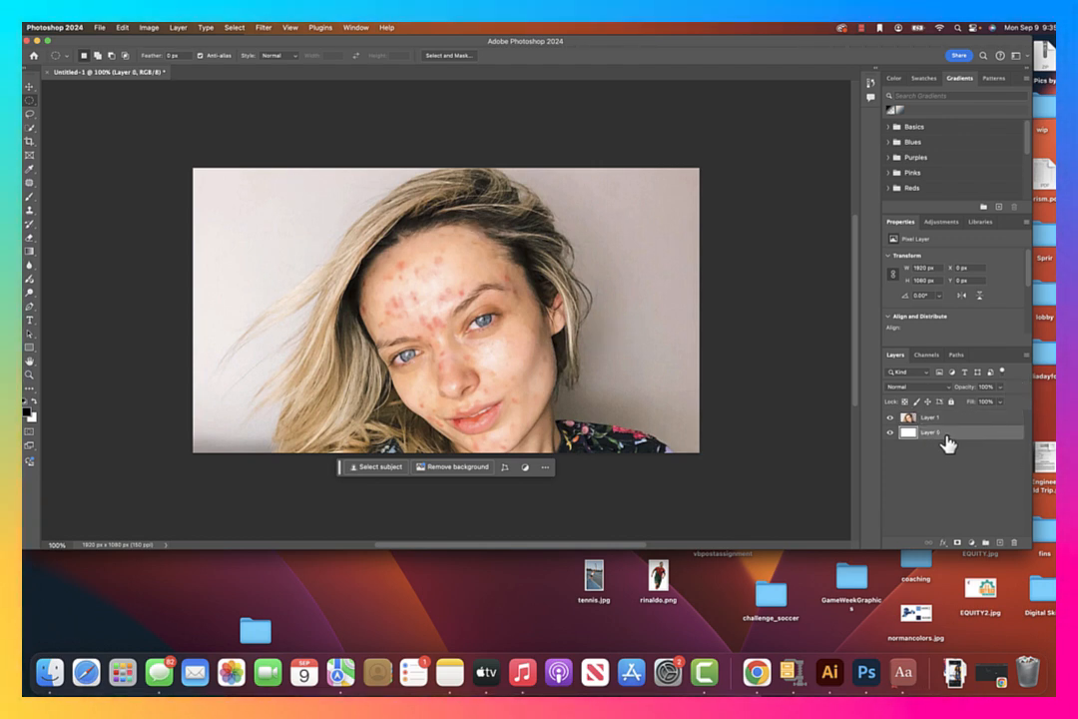
pyautogui.click(1014, 542)
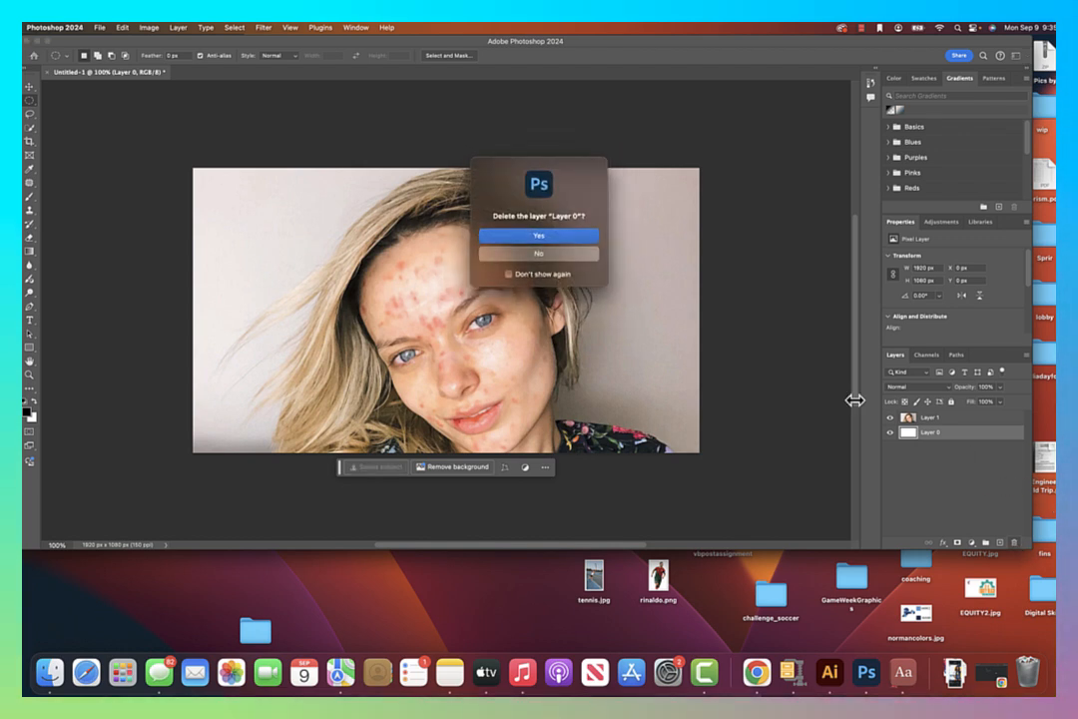
pyautogui.click(537, 236)
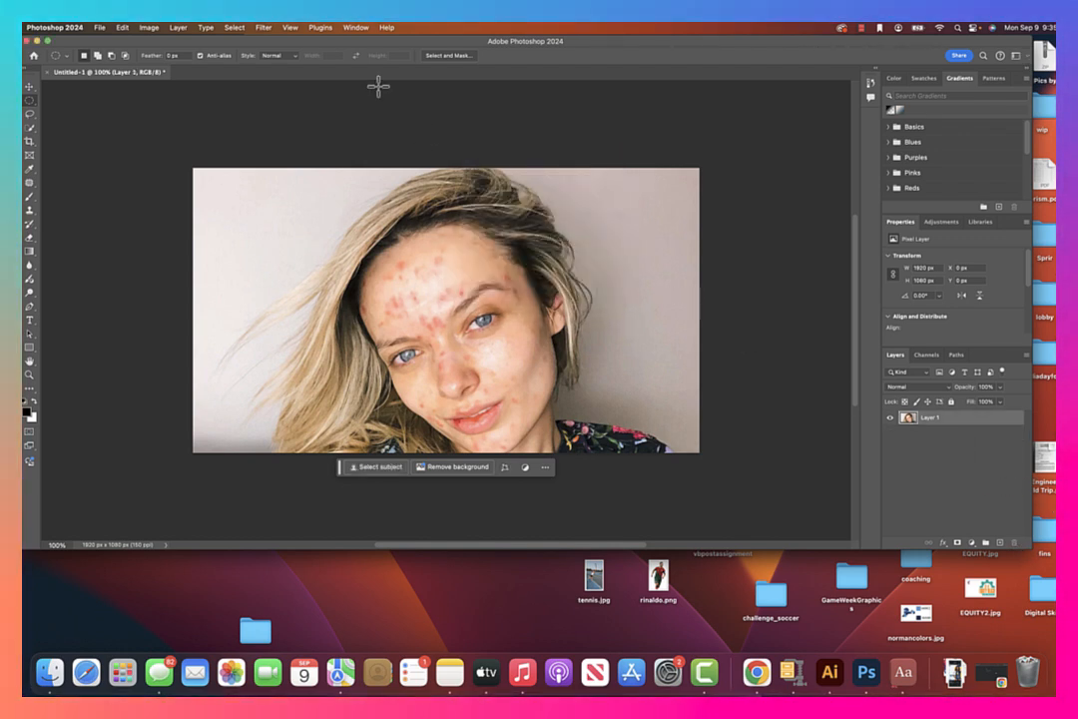
# Duplicate the portrait layer, keeping the suggested name, and hide and lock the original layer.
pyautogui.click(351, 28)
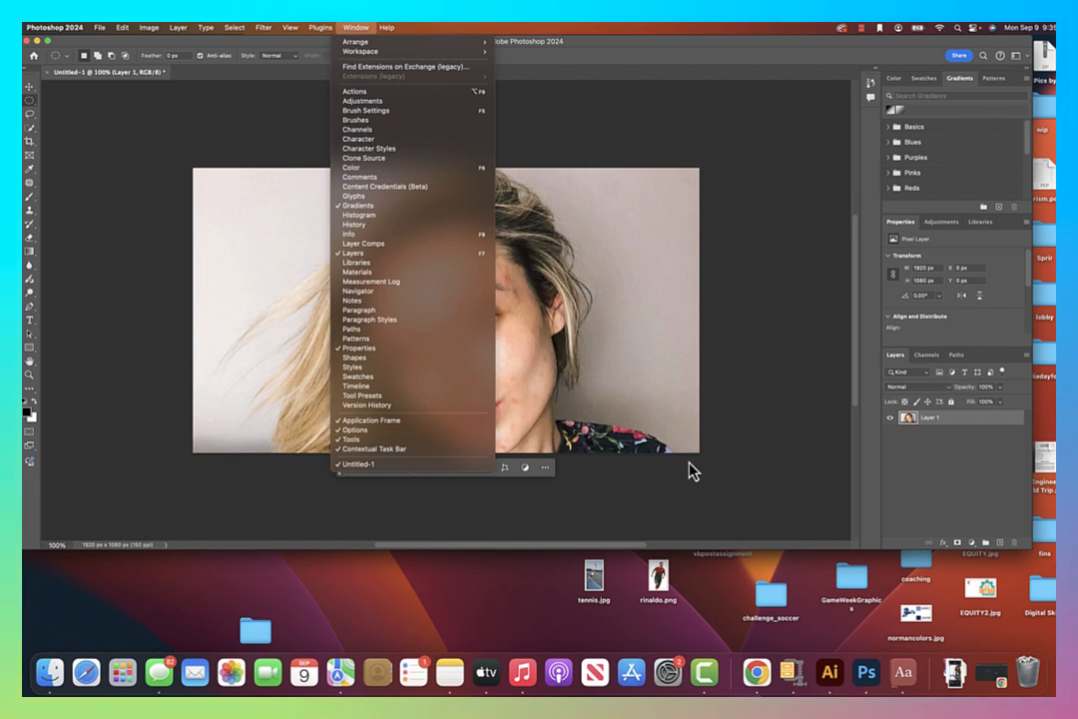
pyautogui.rightClick(973, 429)
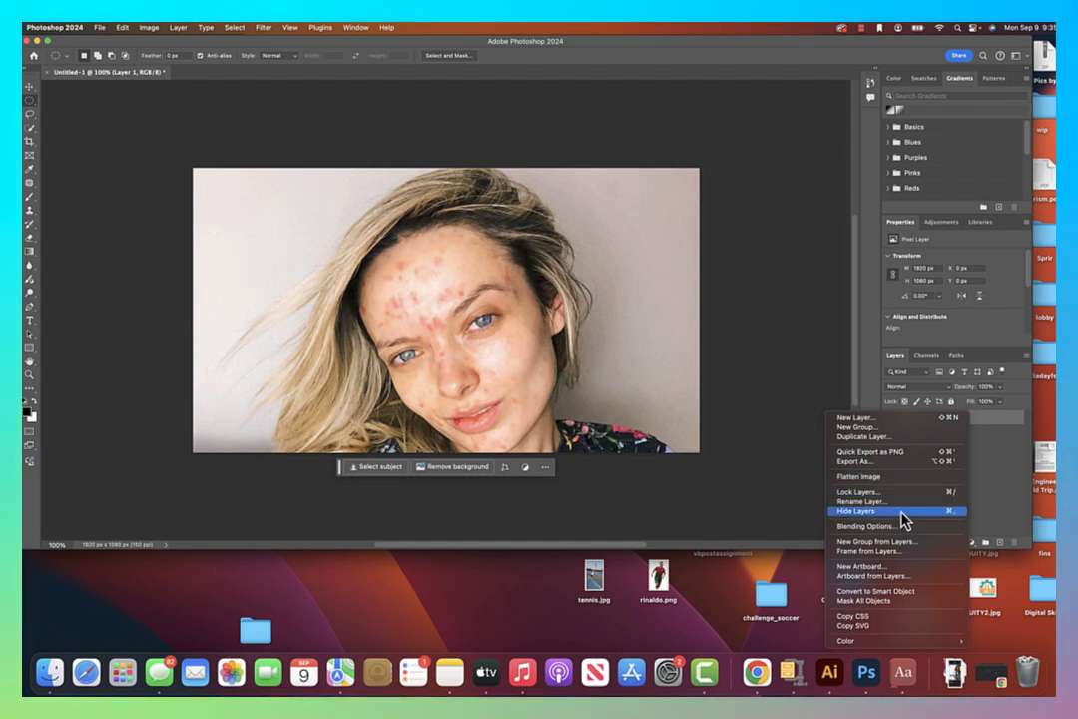
pyautogui.click(898, 437)
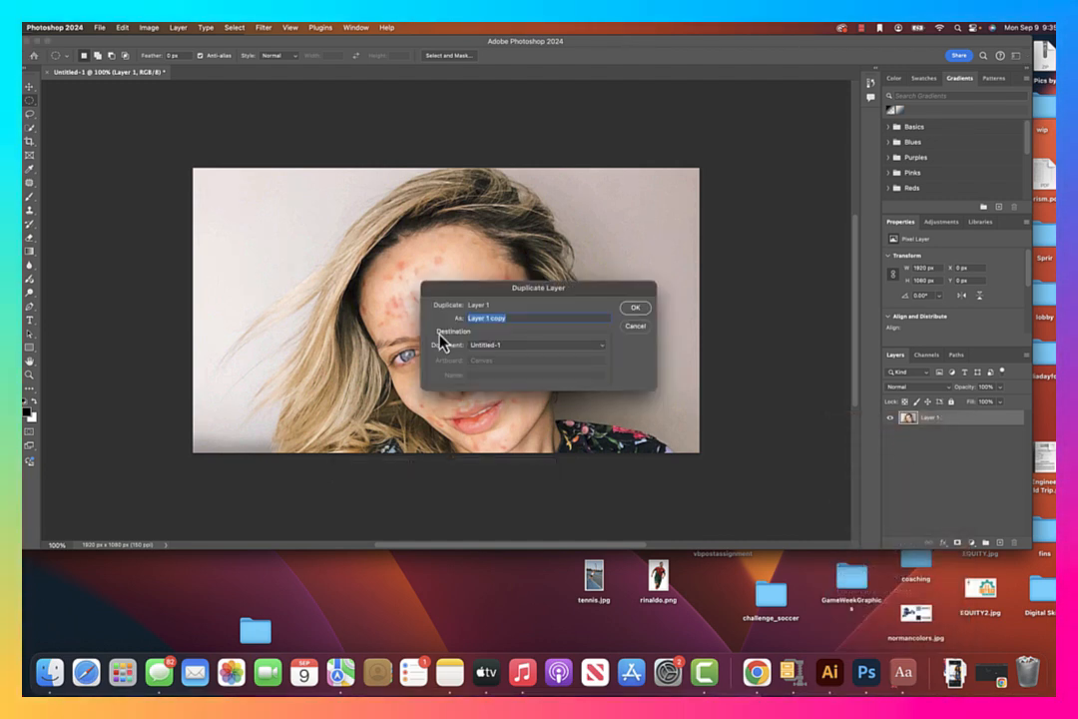
pyautogui.click(645, 309)
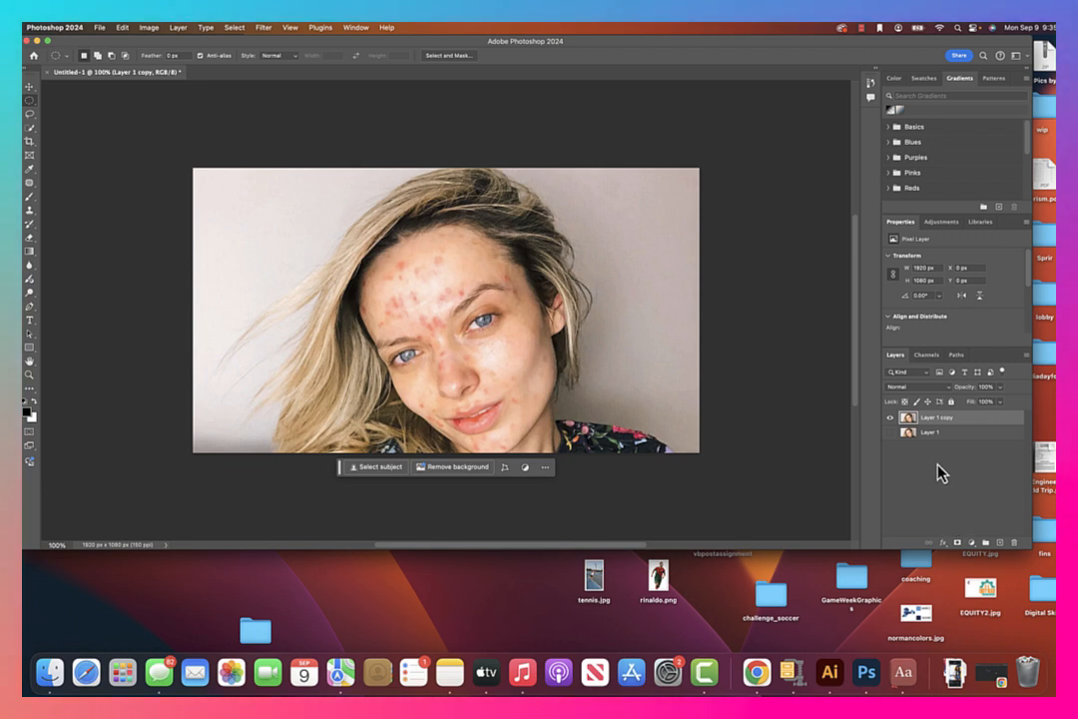
pyautogui.click(933, 435)
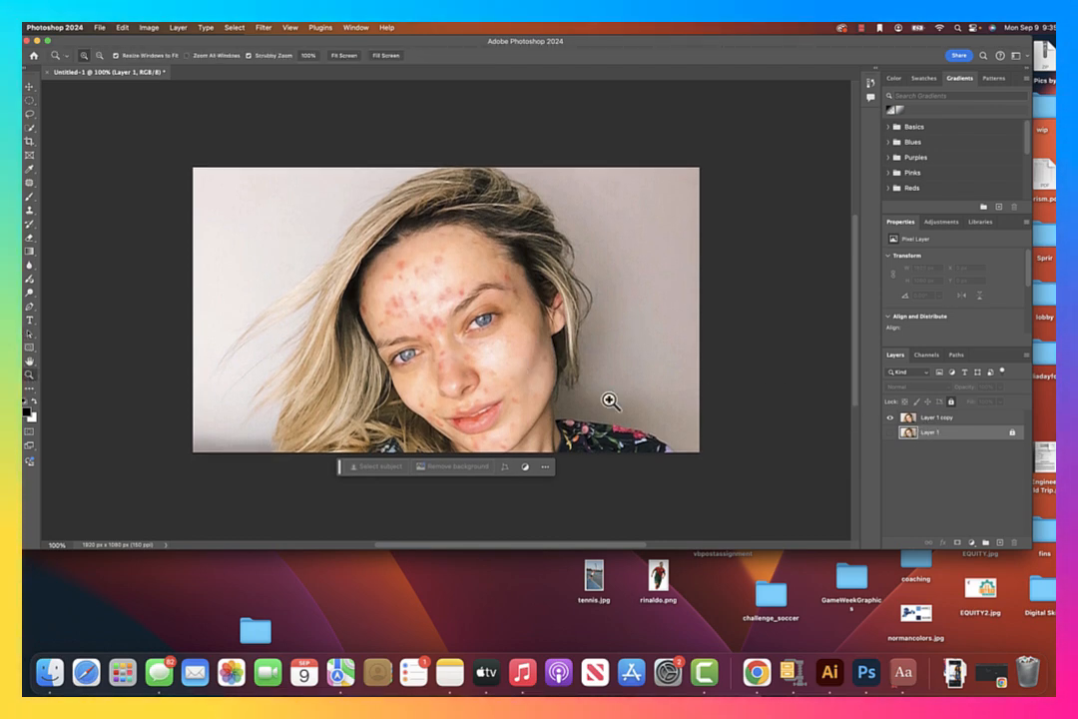
# Enlarge the face to 200% and try to patch the blemish on the cheek beside the nose with the Patch tool.
pyautogui.click(515, 375)
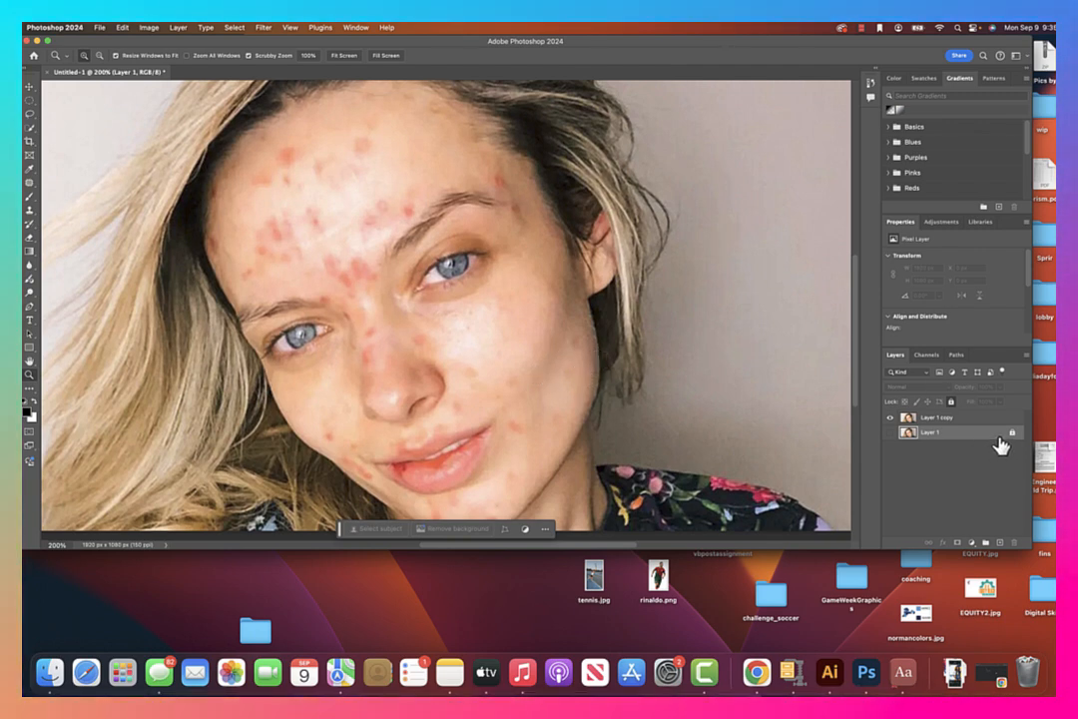
pyautogui.click(29, 183)
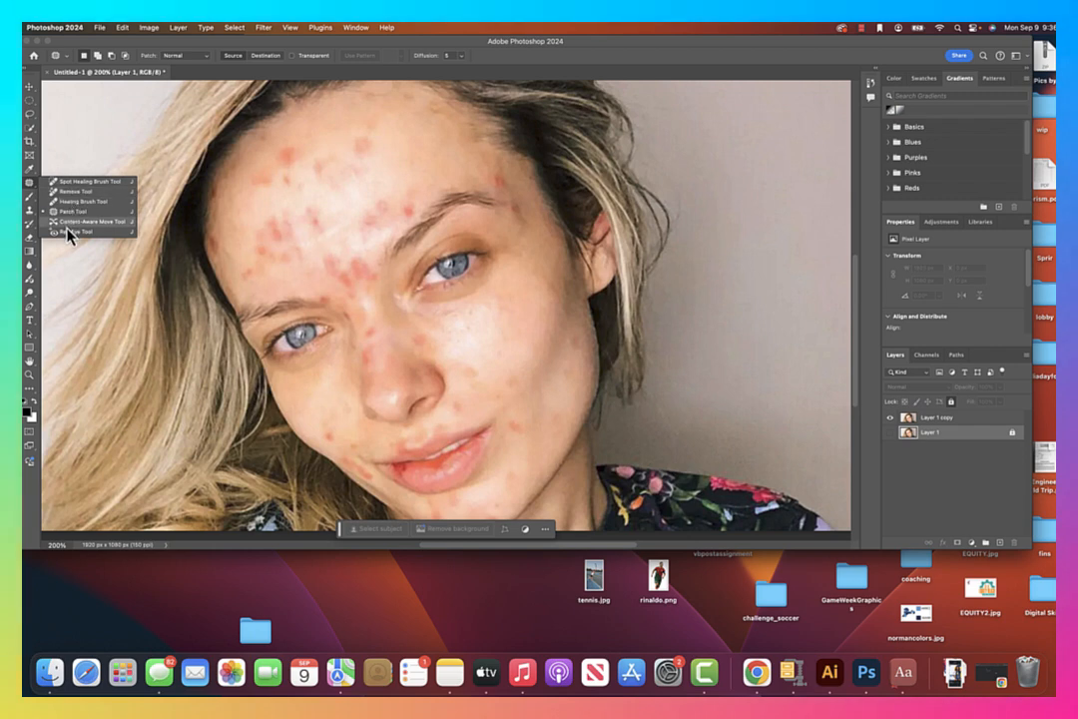
pyautogui.click(33, 186)
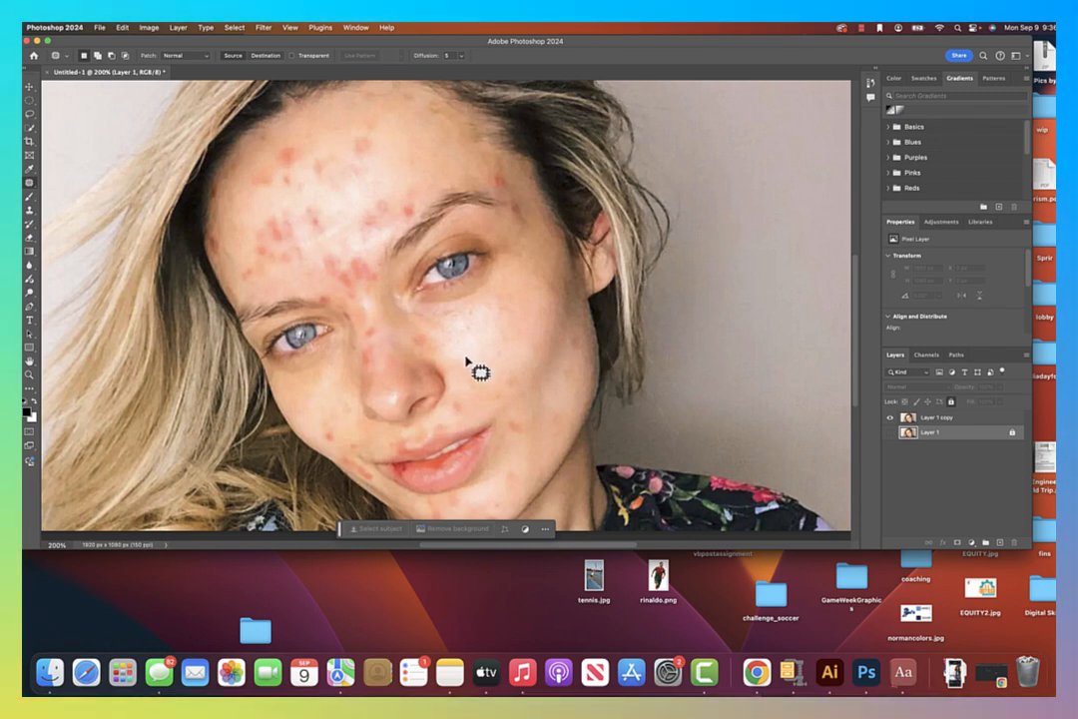
pyautogui.moveTo(463, 357)
pyautogui.mouseDown()
pyautogui.moveTo(469, 393)
pyautogui.moveTo(483, 389)
pyautogui.moveTo(510, 346)
pyautogui.mouseUp()
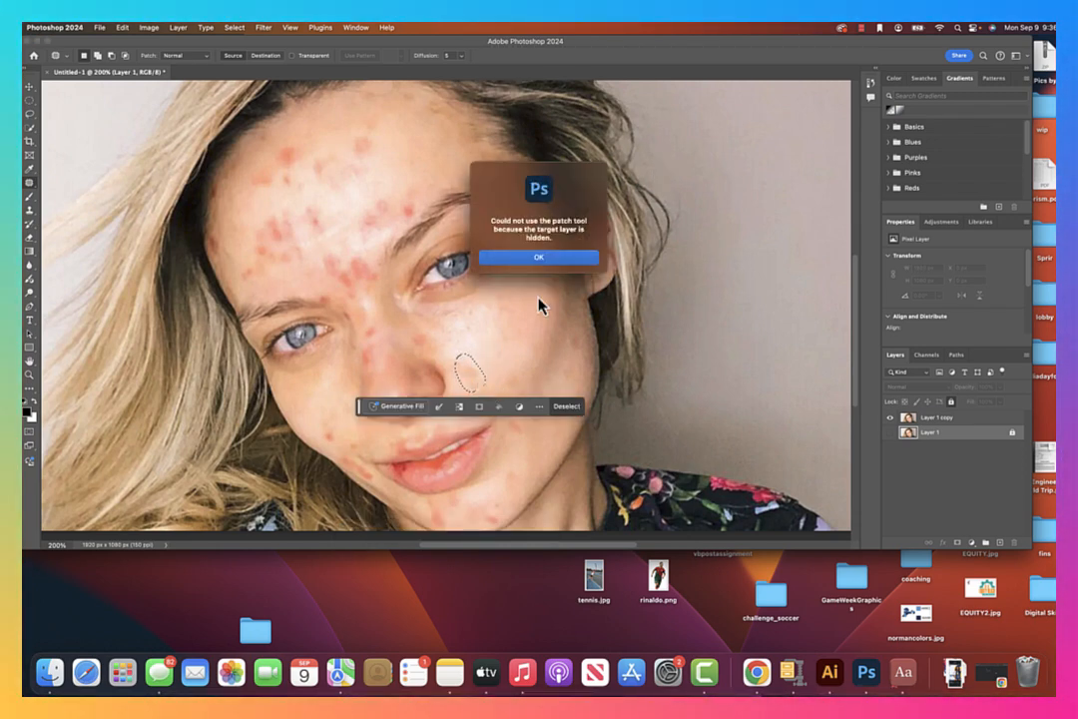
pyautogui.click(549, 260)
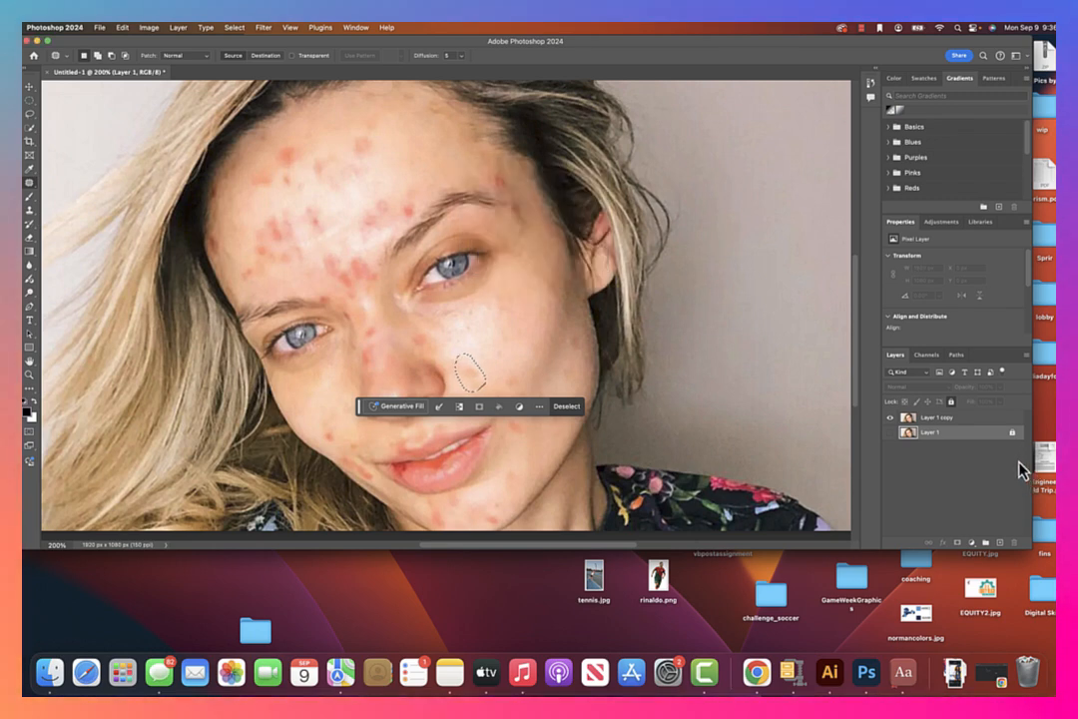
# Make Layer 1 copy the active layer and patch the outlined cheek area with clean skin from higher on the cheek.
pyautogui.click(944, 419)
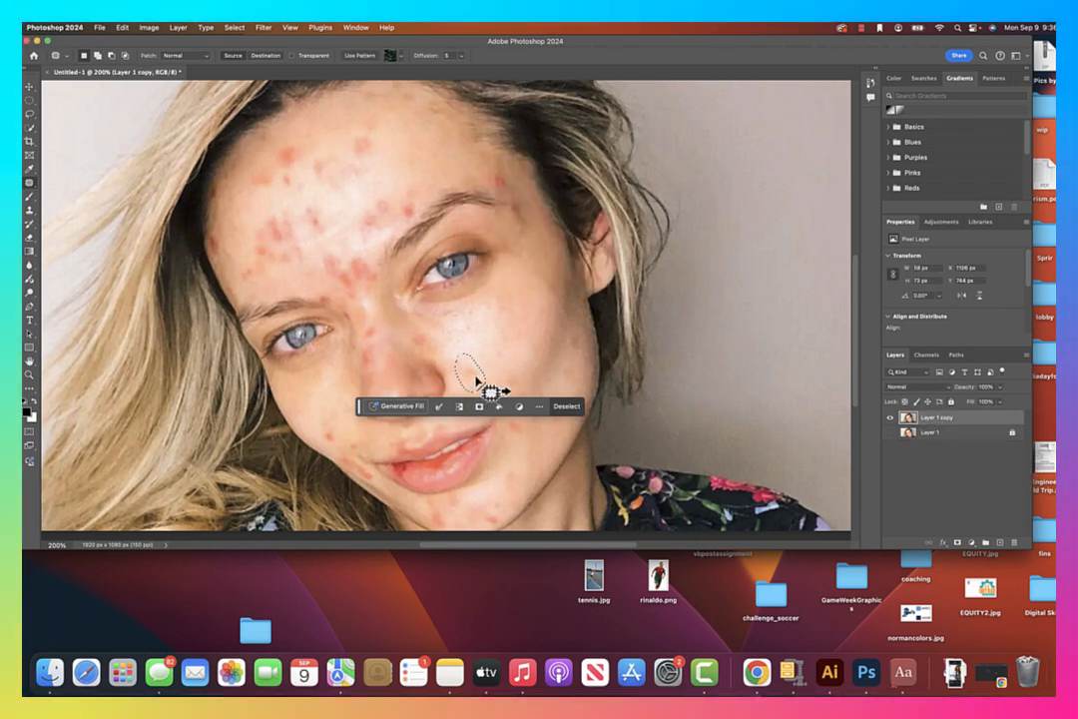
pyautogui.moveTo(491, 349); pyautogui.dragTo(503, 346)
pyautogui.click(498, 332)
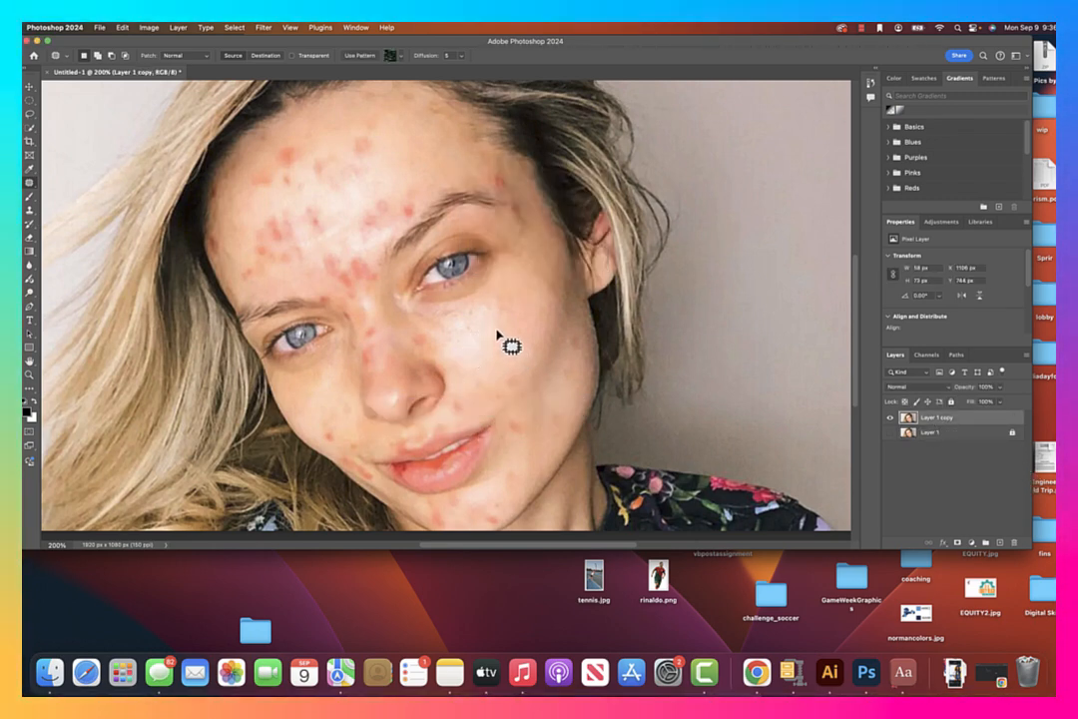
# Patch the red spots across the upper middle of the forehead and above the eyebrow arch with clean forehead skin.
pyautogui.moveTo(370, 150)
pyautogui.mouseDown()
pyautogui.moveTo(372, 138)
pyautogui.moveTo(407, 145)
pyautogui.mouseUp()
pyautogui.click(411, 213)
pyautogui.moveTo(408, 205)
pyautogui.mouseDown()
pyautogui.moveTo(402, 212)
pyautogui.moveTo(418, 219)
pyautogui.moveTo(409, 200)
pyautogui.moveTo(377, 197)
pyautogui.moveTo(382, 143)
pyautogui.moveTo(318, 155)
pyautogui.mouseUp()
pyautogui.click(406, 163)
pyautogui.click(382, 158)
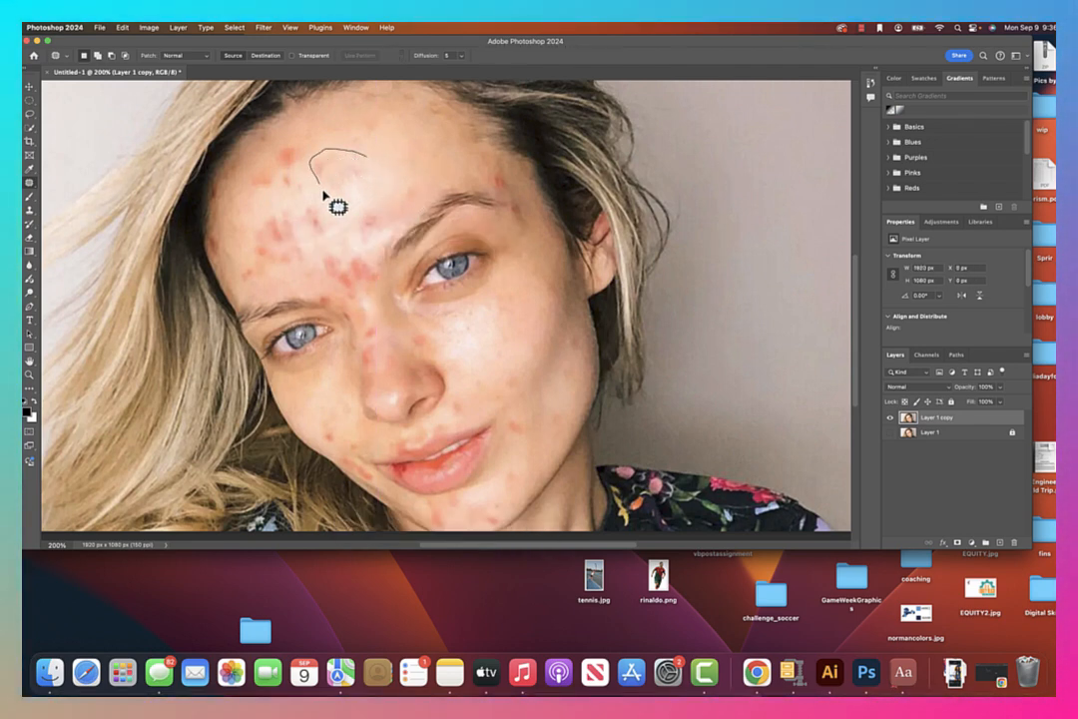
pyautogui.moveTo(376, 185); pyautogui.dragTo(368, 157)
pyautogui.click(411, 172)
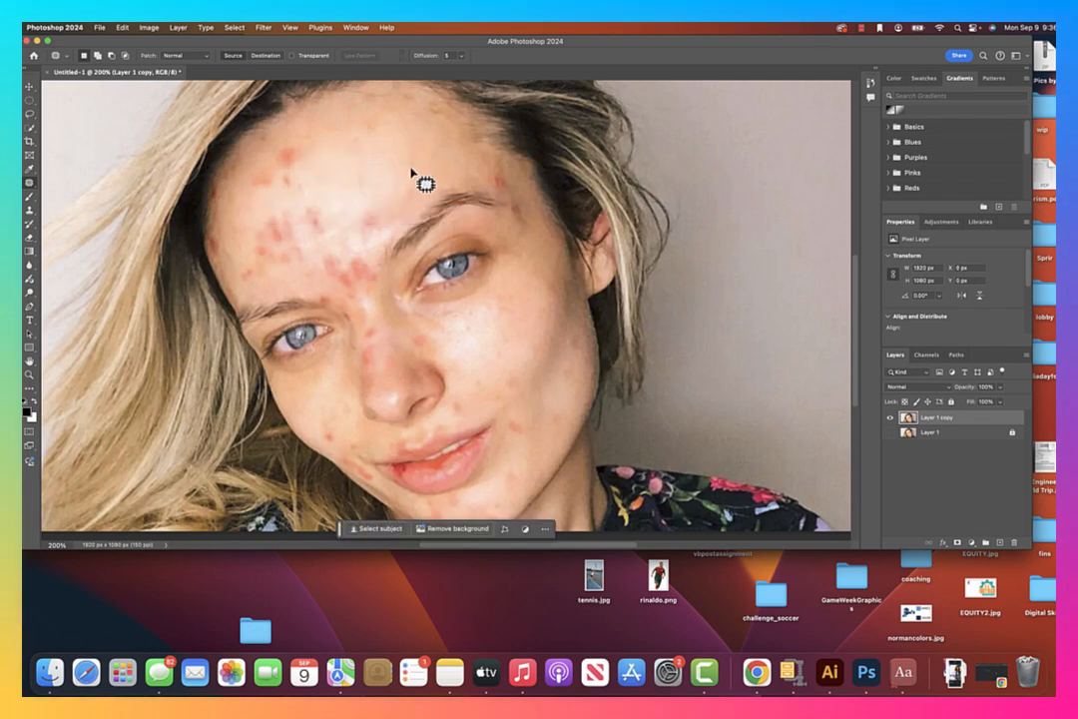
# Patch the red spot above the inner end of the image-right eyebrow with clean skin from higher on the forehead.
pyautogui.moveTo(381, 237)
pyautogui.mouseDown()
pyautogui.moveTo(372, 207)
pyautogui.moveTo(380, 218)
pyautogui.mouseUp()
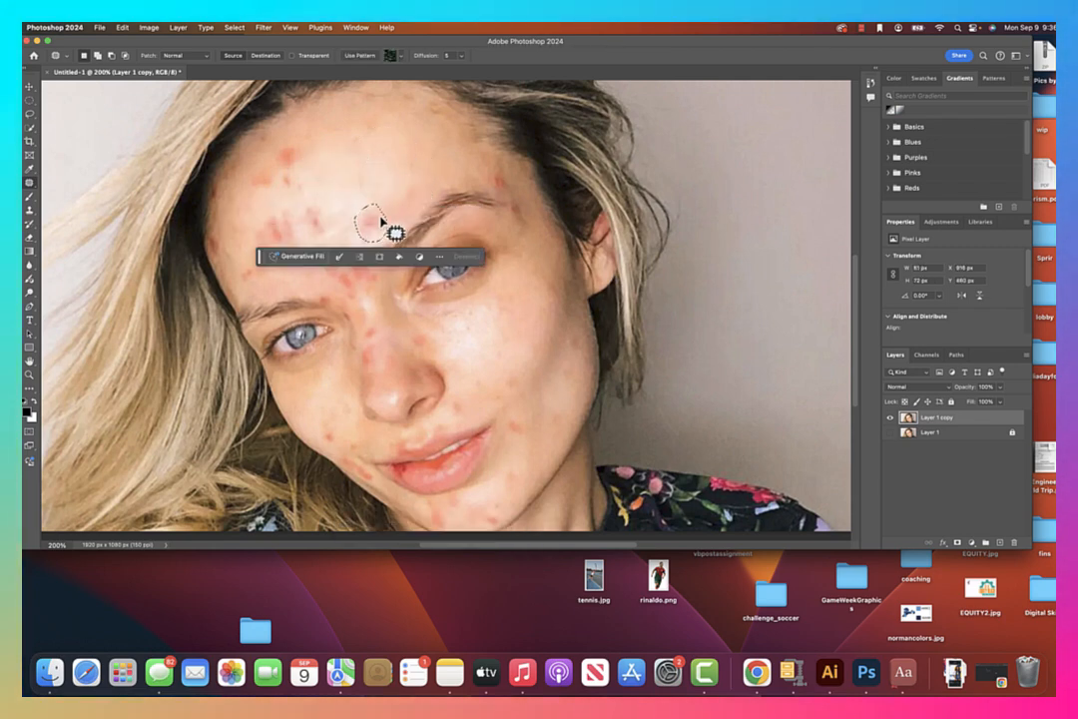
pyautogui.moveTo(383, 168); pyautogui.dragTo(385, 167)
pyautogui.click(396, 166)
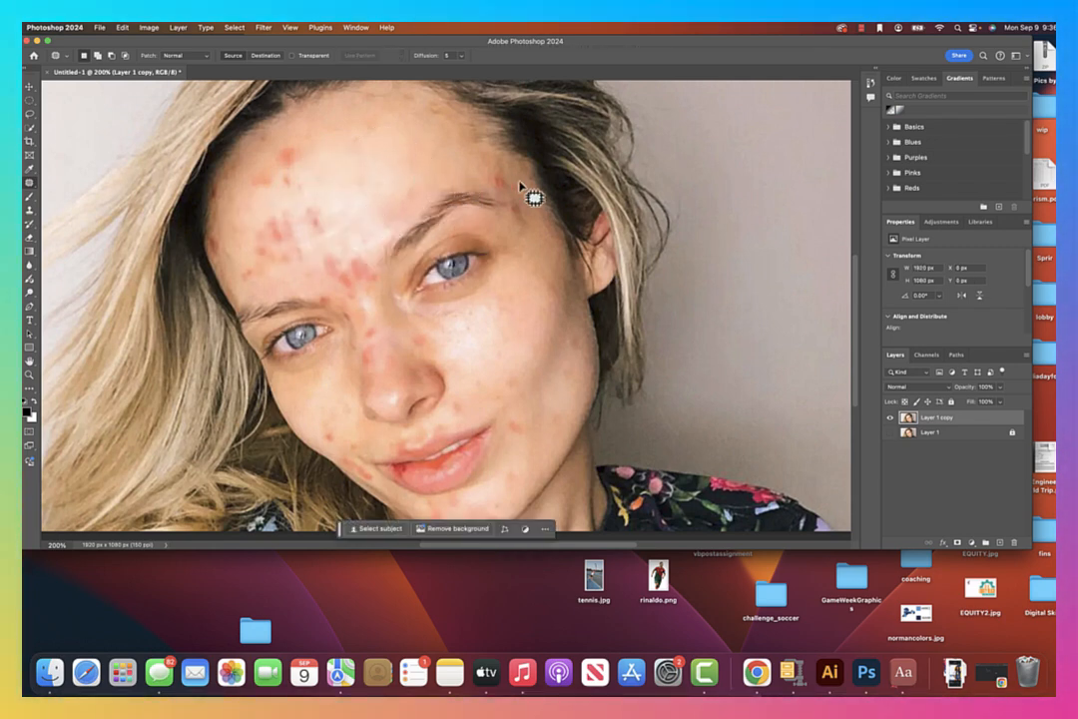
# Patch the red marks at the temple above the outer end of the image-right eyebrow with nearby forehead skin.
pyautogui.moveTo(508, 177)
pyautogui.mouseDown()
pyautogui.moveTo(486, 173)
pyautogui.moveTo(510, 179)
pyautogui.mouseUp()
pyautogui.moveTo(499, 181); pyautogui.dragTo(460, 160)
pyautogui.click(462, 164)
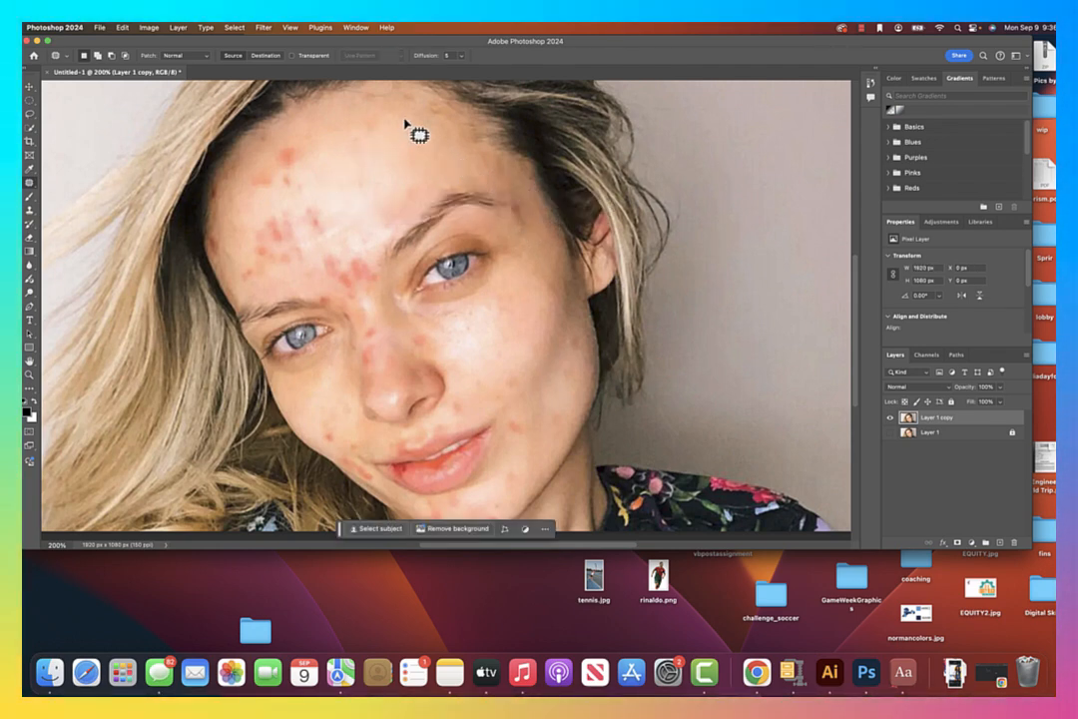
pyautogui.moveTo(423, 108)
pyautogui.mouseDown()
pyautogui.moveTo(417, 97)
pyautogui.moveTo(409, 108)
pyautogui.mouseUp()
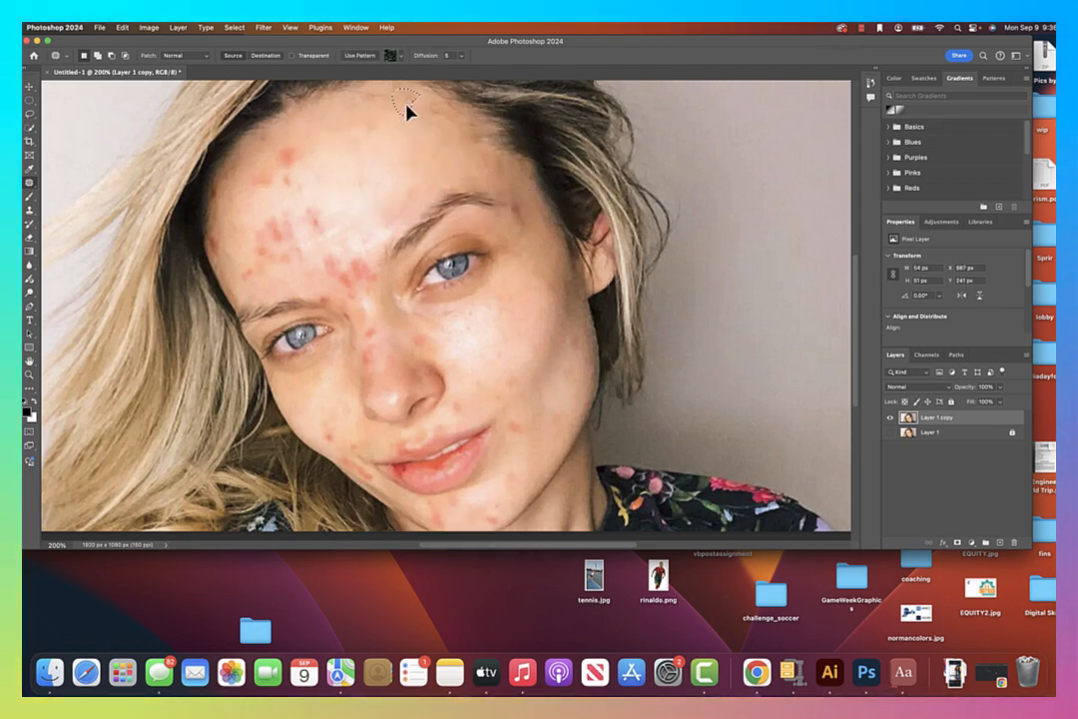
pyautogui.click(346, 129)
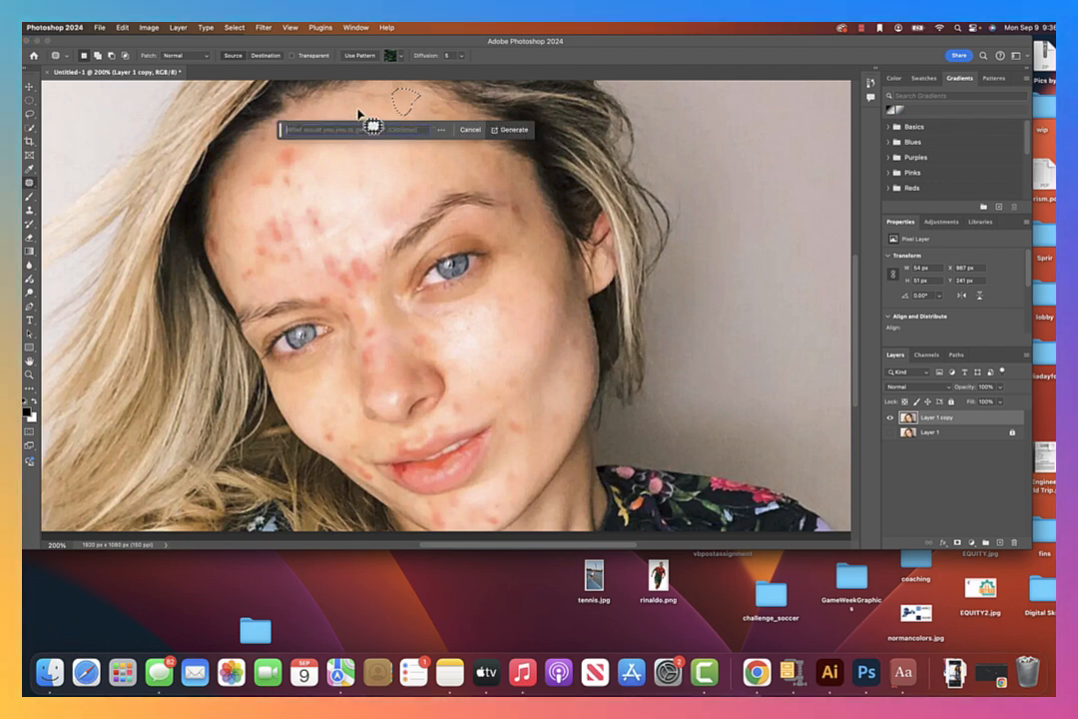
pyautogui.click(362, 111)
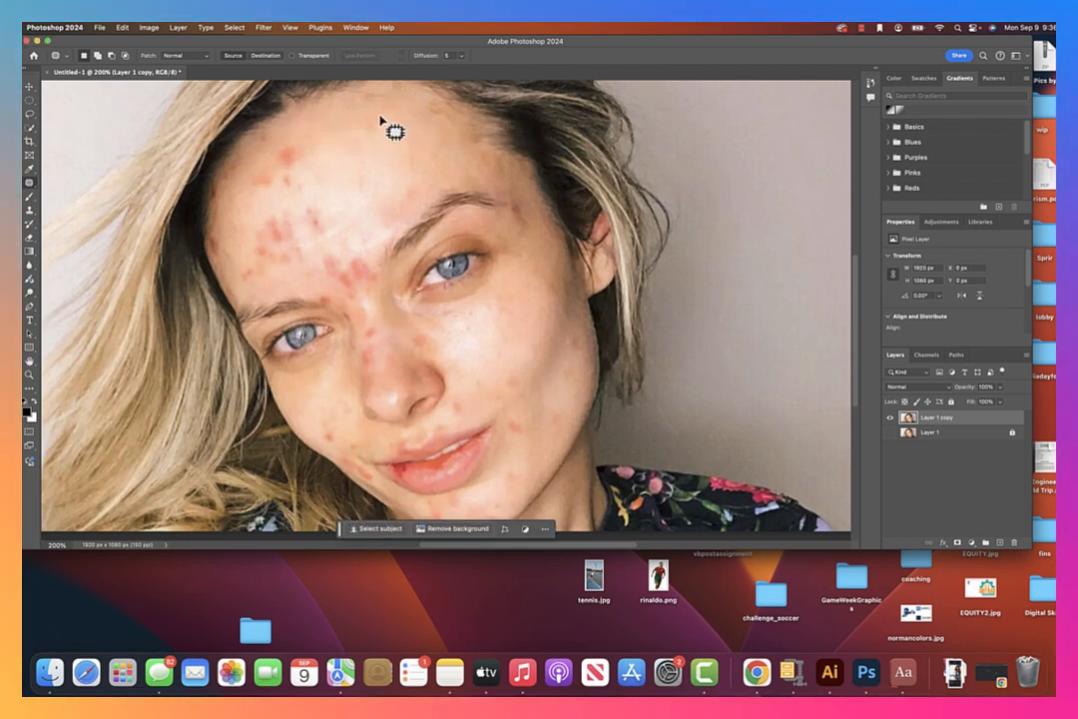
# Patch the red spots on the image-left upper forehead near the hairline with clean skin from the forehead's middle.
pyautogui.moveTo(295, 149)
pyautogui.mouseDown()
pyautogui.moveTo(283, 186)
pyautogui.moveTo(293, 183)
pyautogui.moveTo(297, 142)
pyautogui.mouseUp()
pyautogui.moveTo(291, 156)
pyautogui.mouseDown()
pyautogui.moveTo(306, 158)
pyautogui.moveTo(250, 176)
pyautogui.moveTo(348, 158)
pyautogui.mouseUp()
pyautogui.click(280, 169)
pyautogui.click(346, 167)
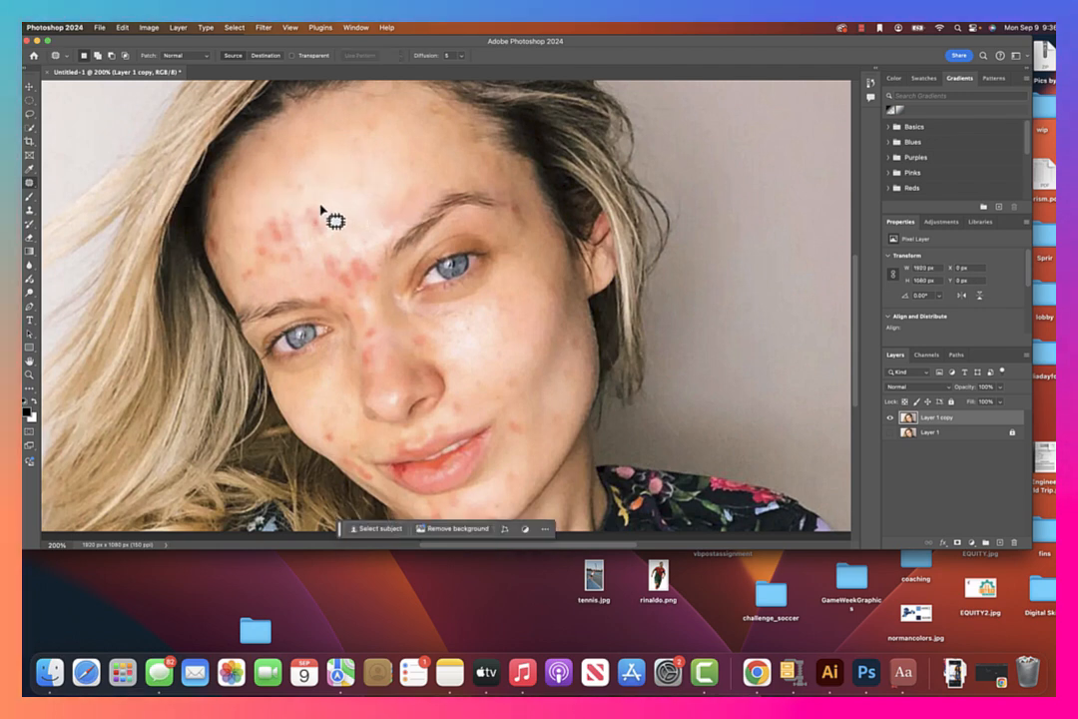
# Patch the small red spots in the middle of the forehead with clean skin from above them.
pyautogui.moveTo(319, 208)
pyautogui.mouseDown()
pyautogui.moveTo(308, 221)
pyautogui.moveTo(349, 190)
pyautogui.moveTo(295, 222)
pyautogui.moveTo(324, 231)
pyautogui.moveTo(322, 213)
pyautogui.mouseUp()
pyautogui.click(342, 204)
pyautogui.moveTo(325, 214); pyautogui.dragTo(351, 164)
pyautogui.click(352, 162)
# Patch the large red cluster above the image-left eyebrow in two passes, outlining about 117 x 133 px and about 110 x 91 px.
pyautogui.click(294, 225)
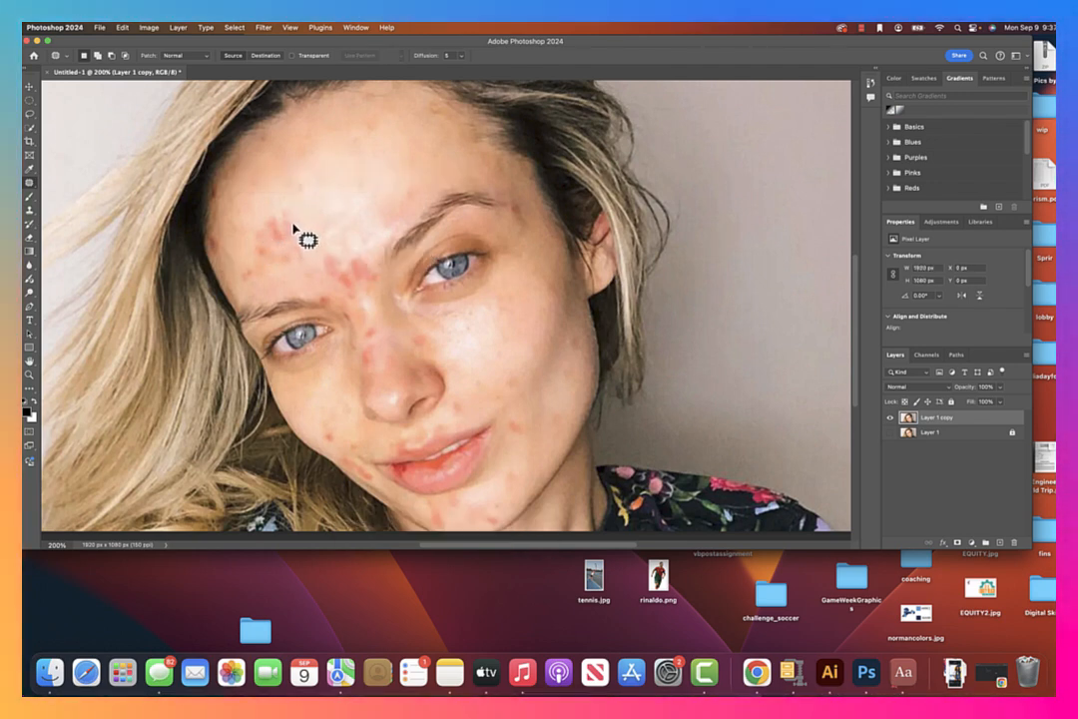
pyautogui.moveTo(294, 228)
pyautogui.mouseDown()
pyautogui.moveTo(289, 217)
pyautogui.moveTo(256, 237)
pyautogui.mouseUp()
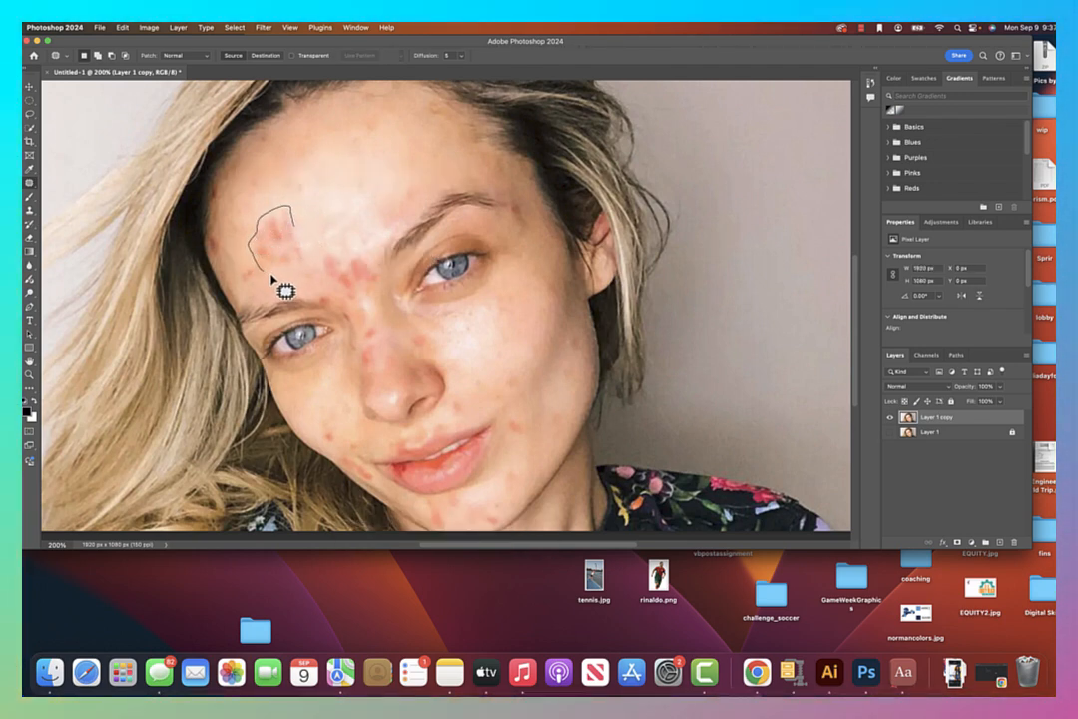
pyautogui.moveTo(300, 231); pyautogui.dragTo(365, 168)
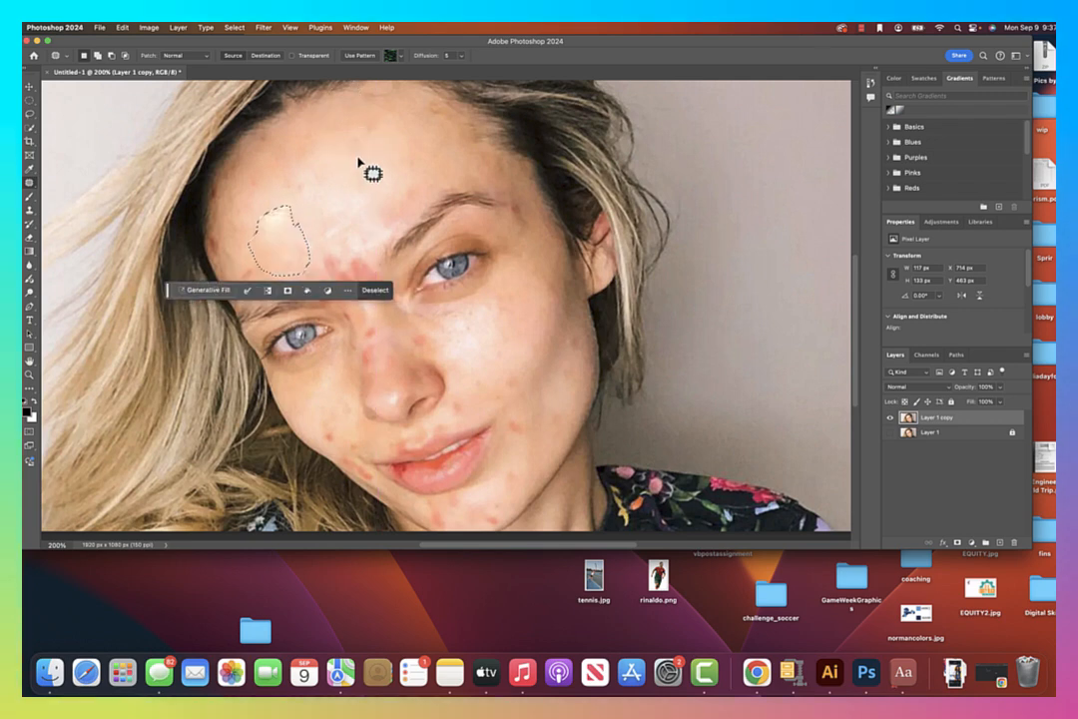
pyautogui.click(364, 178)
pyautogui.moveTo(289, 203)
pyautogui.mouseDown()
pyautogui.moveTo(258, 239)
pyautogui.moveTo(293, 242)
pyautogui.moveTo(302, 218)
pyautogui.moveTo(361, 207)
pyautogui.mouseUp()
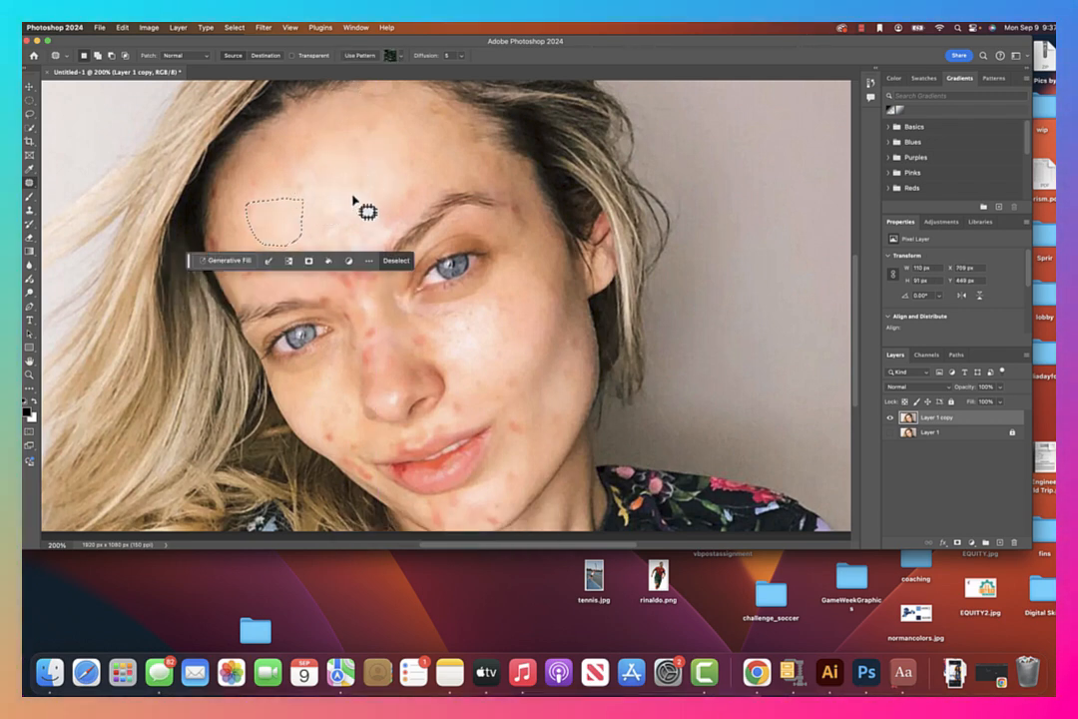
pyautogui.click(372, 267)
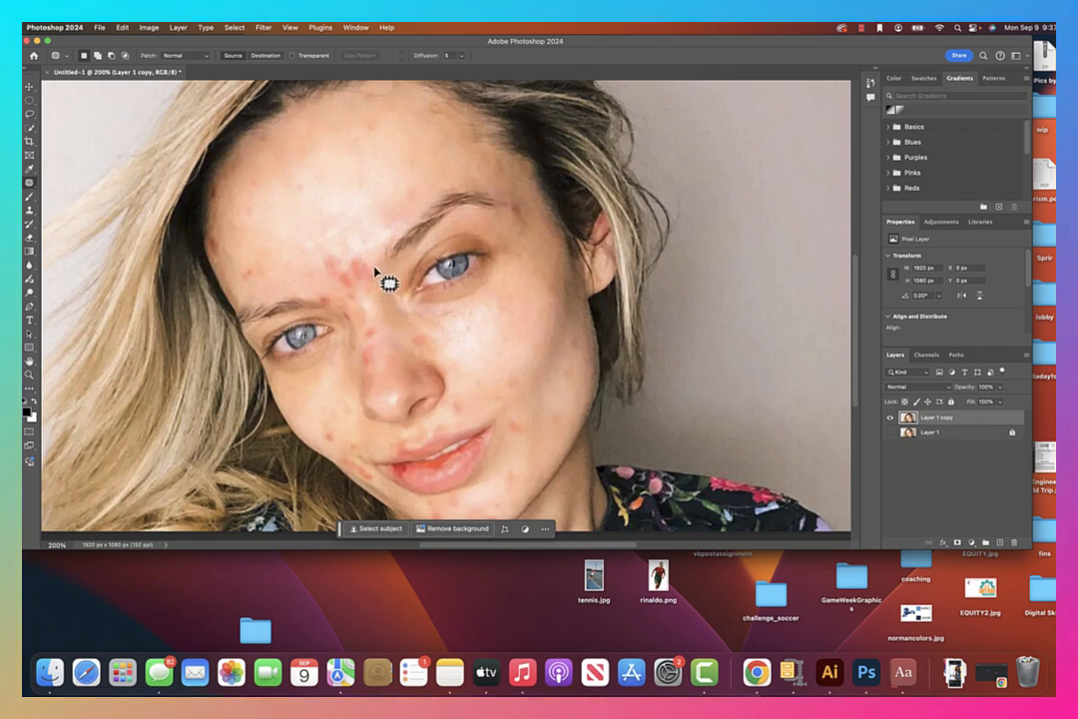
# Patch the redness between the eyebrows with forehead skin, along with the spots on and beside the upper nose.
pyautogui.moveTo(375, 269)
pyautogui.mouseDown()
pyautogui.moveTo(351, 248)
pyautogui.moveTo(327, 275)
pyautogui.moveTo(349, 310)
pyautogui.moveTo(373, 262)
pyautogui.moveTo(341, 131)
pyautogui.mouseUp()
pyautogui.click(365, 161)
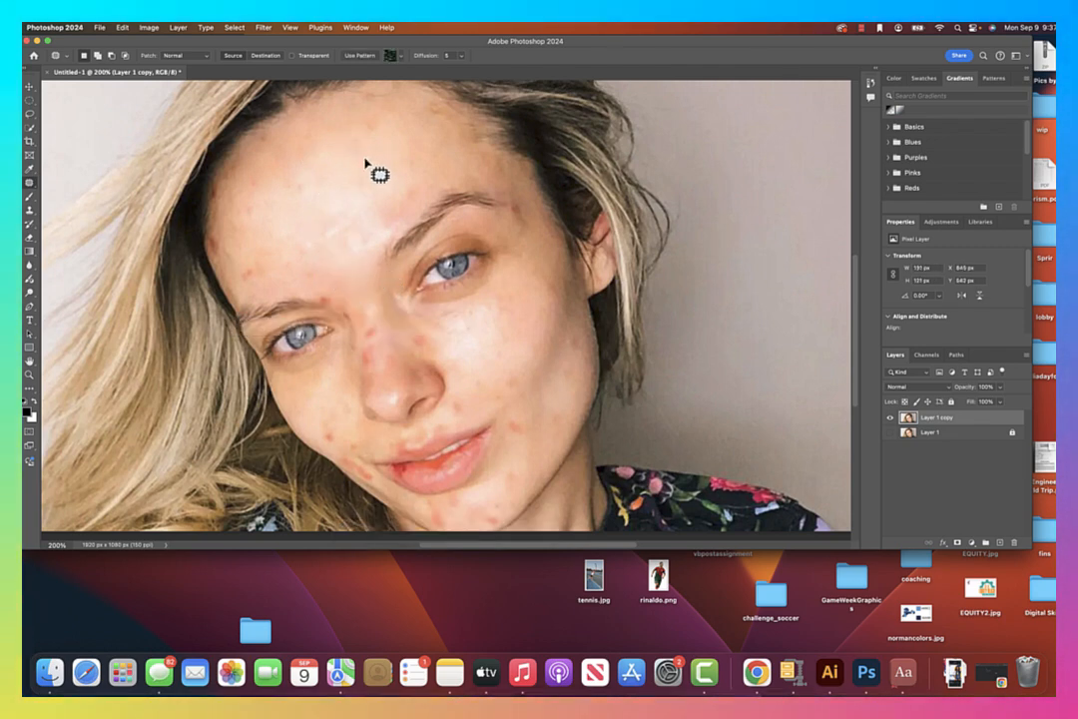
pyautogui.moveTo(437, 330)
pyautogui.mouseDown()
pyautogui.moveTo(414, 327)
pyautogui.moveTo(445, 344)
pyautogui.mouseUp()
pyautogui.moveTo(378, 319); pyautogui.dragTo(379, 328)
pyautogui.moveTo(373, 332); pyautogui.dragTo(361, 285)
pyautogui.click(506, 345)
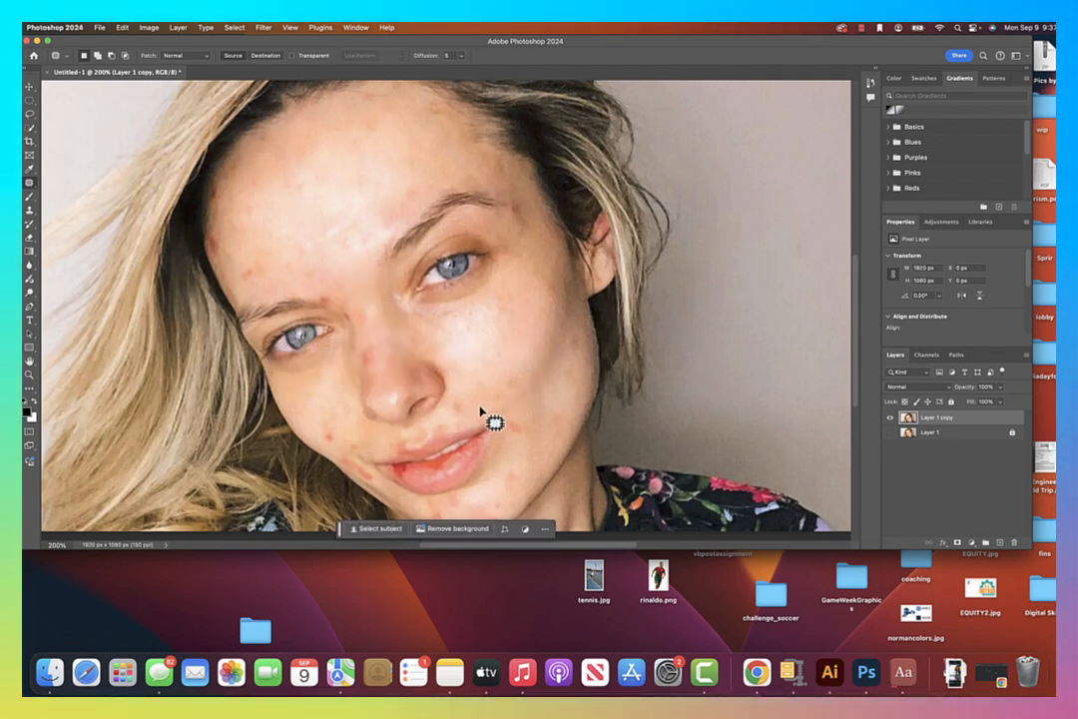
# Patch the spots above the upper lip and on the image-left lower cheek, plus the remaining redness along the nose bridge.
pyautogui.moveTo(480, 410)
pyautogui.mouseDown()
pyautogui.moveTo(457, 403)
pyautogui.moveTo(476, 408)
pyautogui.mouseUp()
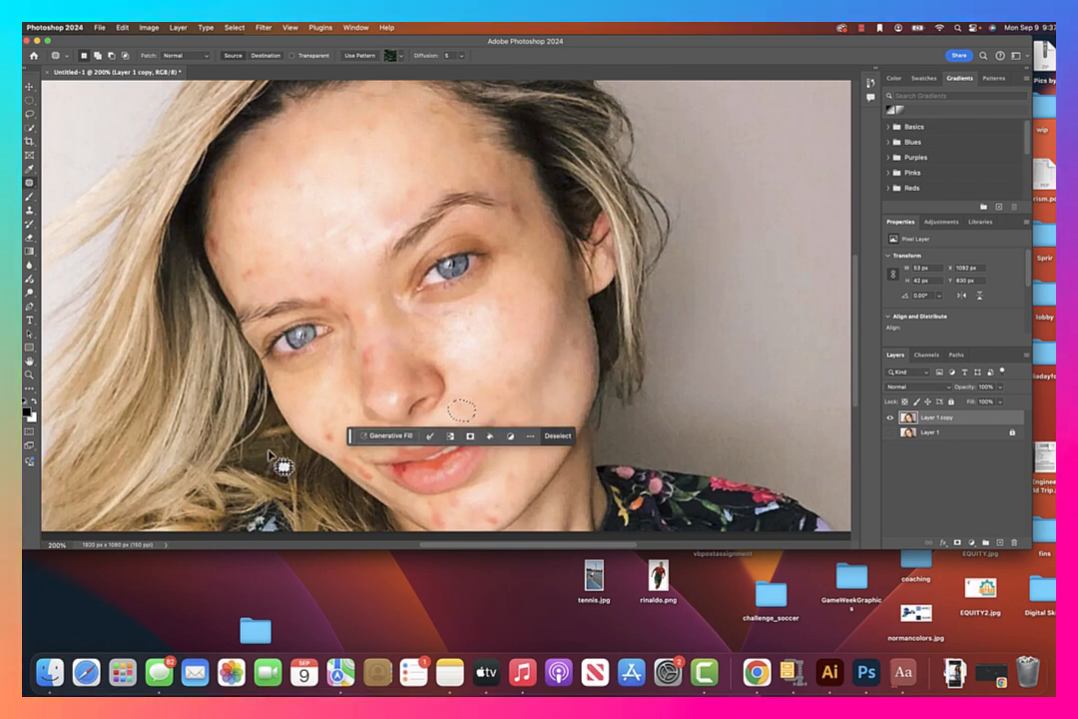
pyautogui.moveTo(323, 431)
pyautogui.mouseDown()
pyautogui.moveTo(337, 448)
pyautogui.moveTo(327, 439)
pyautogui.mouseUp()
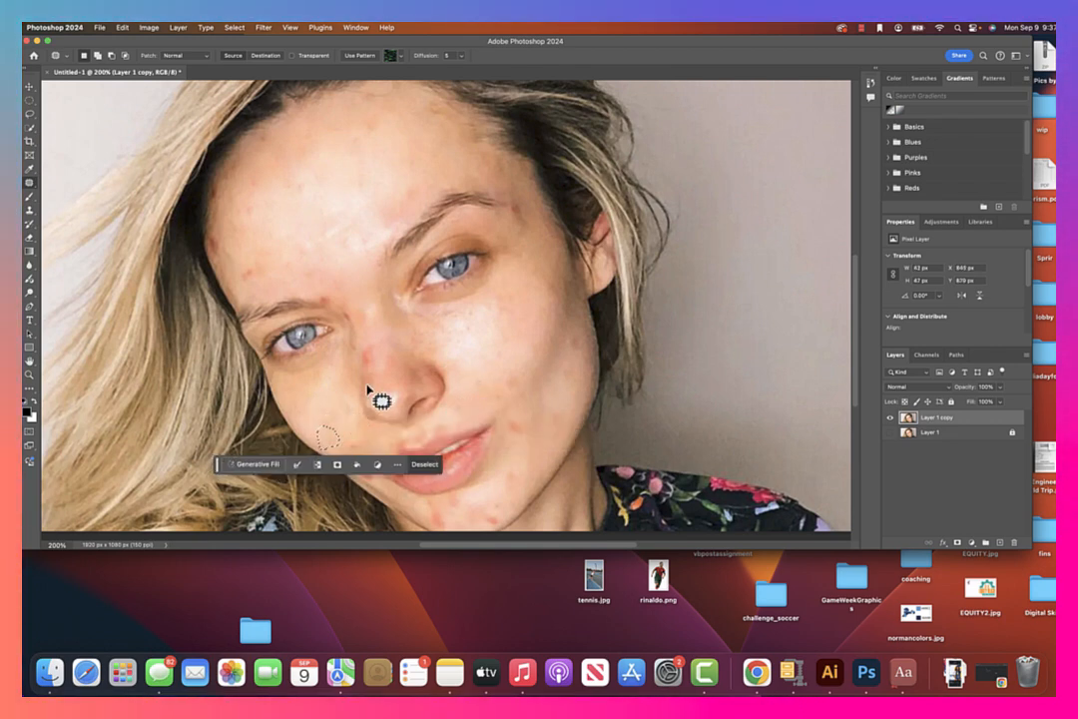
pyautogui.moveTo(369, 343); pyautogui.dragTo(355, 368)
pyautogui.moveTo(371, 353); pyautogui.dragTo(376, 334)
pyautogui.click(420, 363)
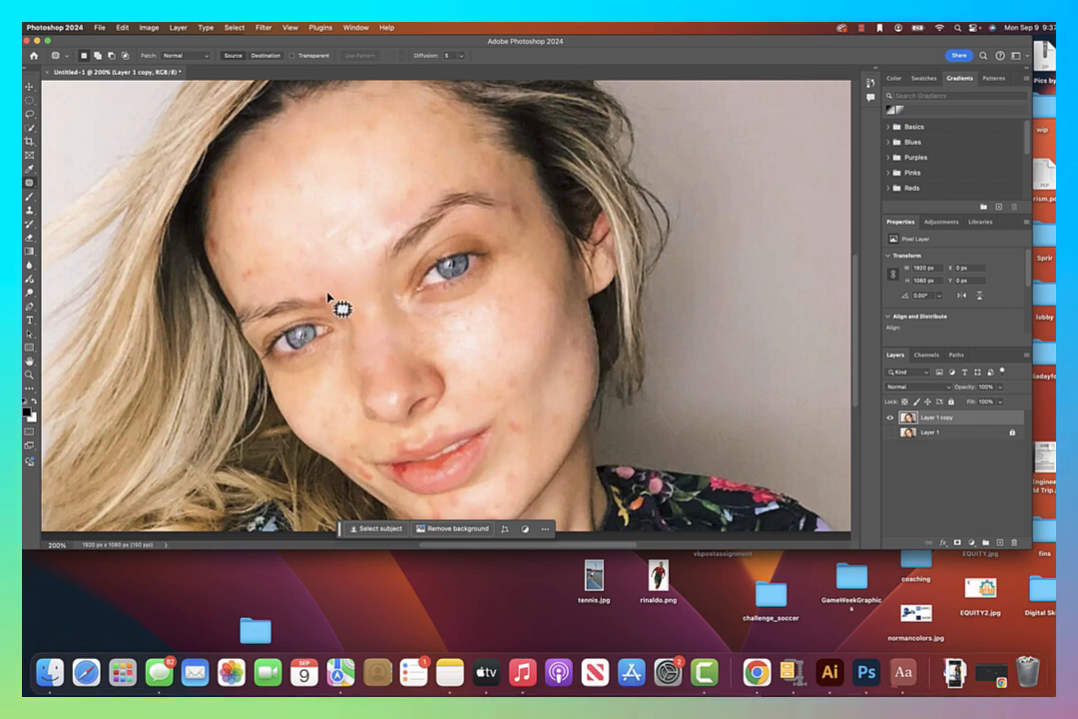
# Patch the spot at the inner end of the image-left eyebrow and the small red spot above that eyebrow.
pyautogui.moveTo(317, 296)
pyautogui.mouseDown()
pyautogui.moveTo(344, 303)
pyautogui.moveTo(327, 291)
pyautogui.mouseUp()
pyautogui.moveTo(332, 300); pyautogui.dragTo(343, 287)
pyautogui.click(359, 280)
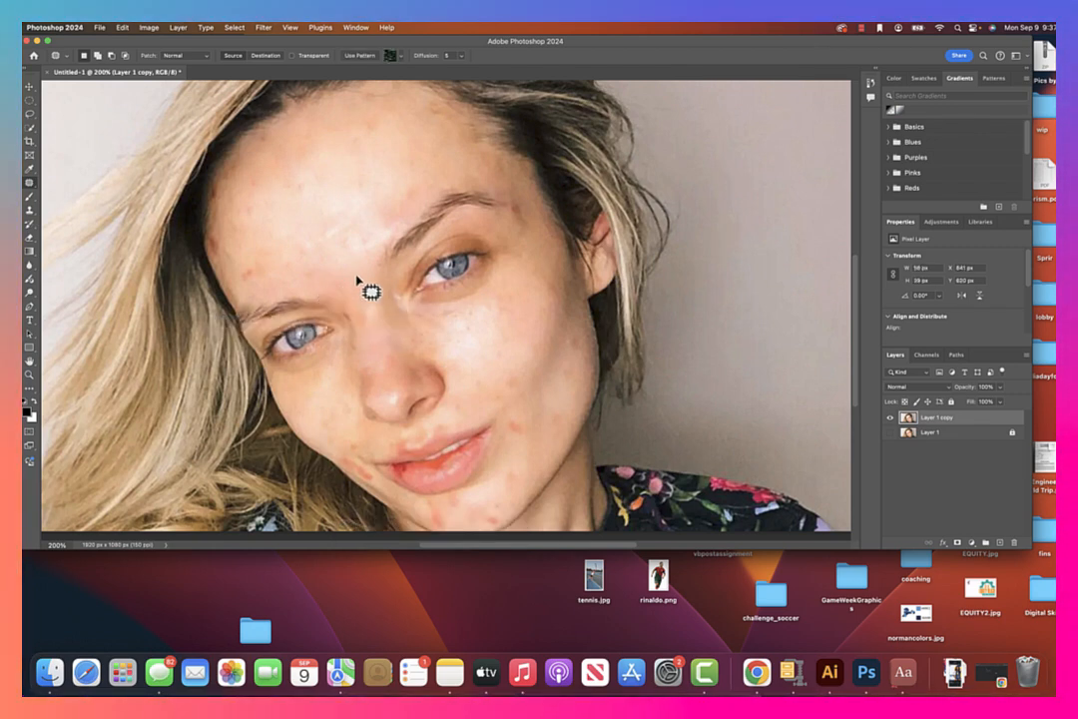
pyautogui.moveTo(250, 263); pyautogui.dragTo(285, 280)
pyautogui.click(282, 254)
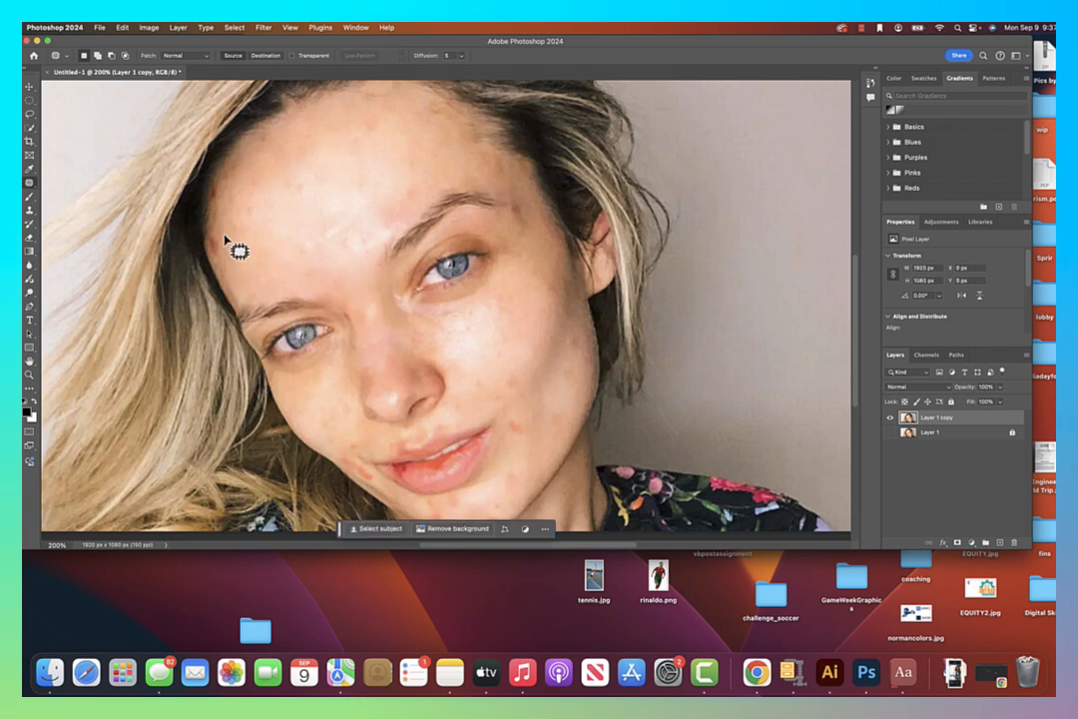
# Try to patch the red spot beside the image-left hairline with neighbouring forehead skin, outlining about 44 x 73 px.
pyautogui.moveTo(223, 234)
pyautogui.mouseDown()
pyautogui.moveTo(205, 236)
pyautogui.moveTo(265, 248)
pyautogui.mouseUp()
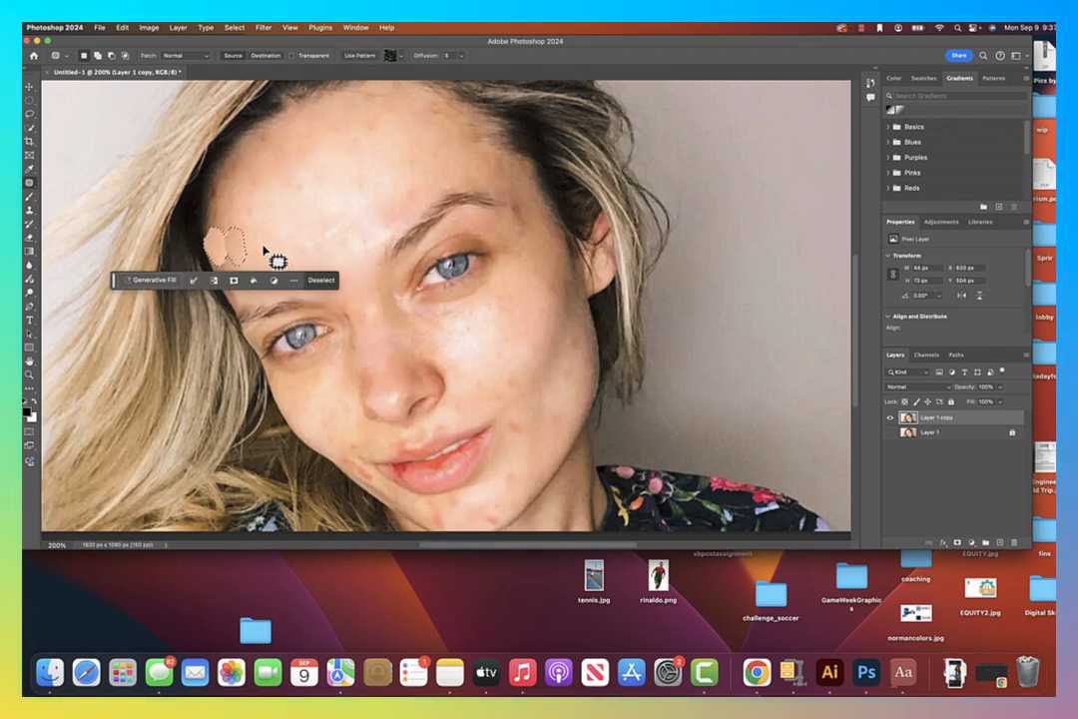
pyautogui.click(286, 254)
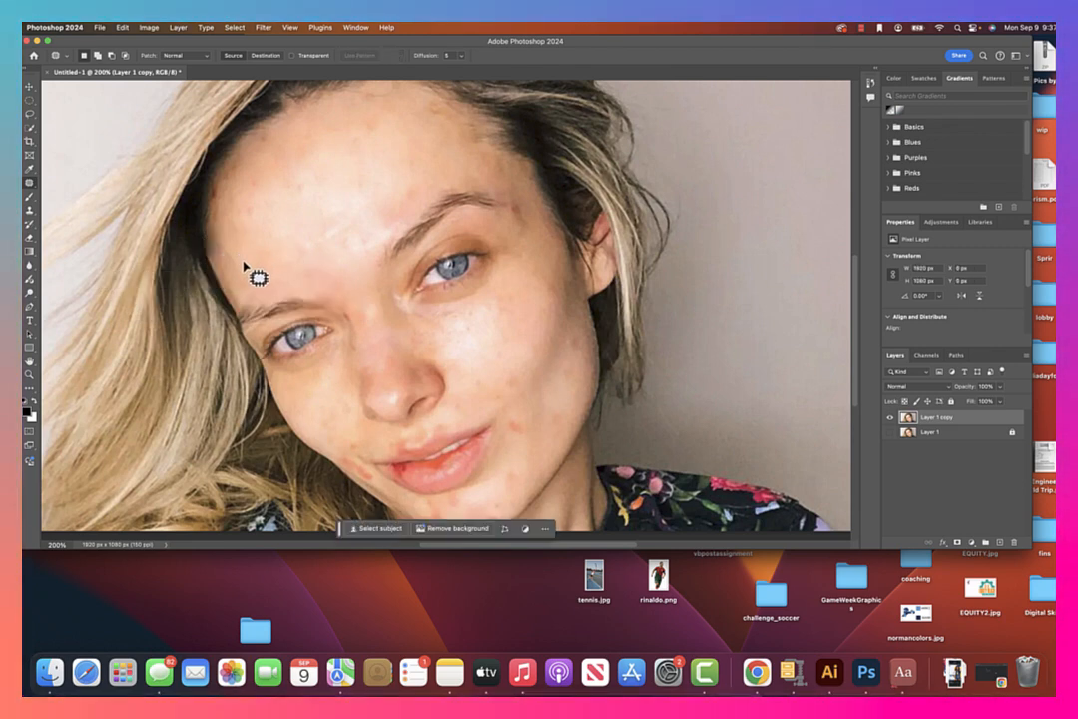
pyautogui.moveTo(221, 227)
pyautogui.mouseDown()
pyautogui.moveTo(213, 255)
pyautogui.moveTo(245, 253)
pyautogui.moveTo(227, 247)
pyautogui.mouseUp()
pyautogui.click(228, 207)
pyautogui.click(229, 246)
pyautogui.moveTo(227, 249)
pyautogui.mouseDown()
pyautogui.moveTo(248, 248)
pyautogui.moveTo(224, 239)
pyautogui.mouseUp()
pyautogui.click(260, 240)
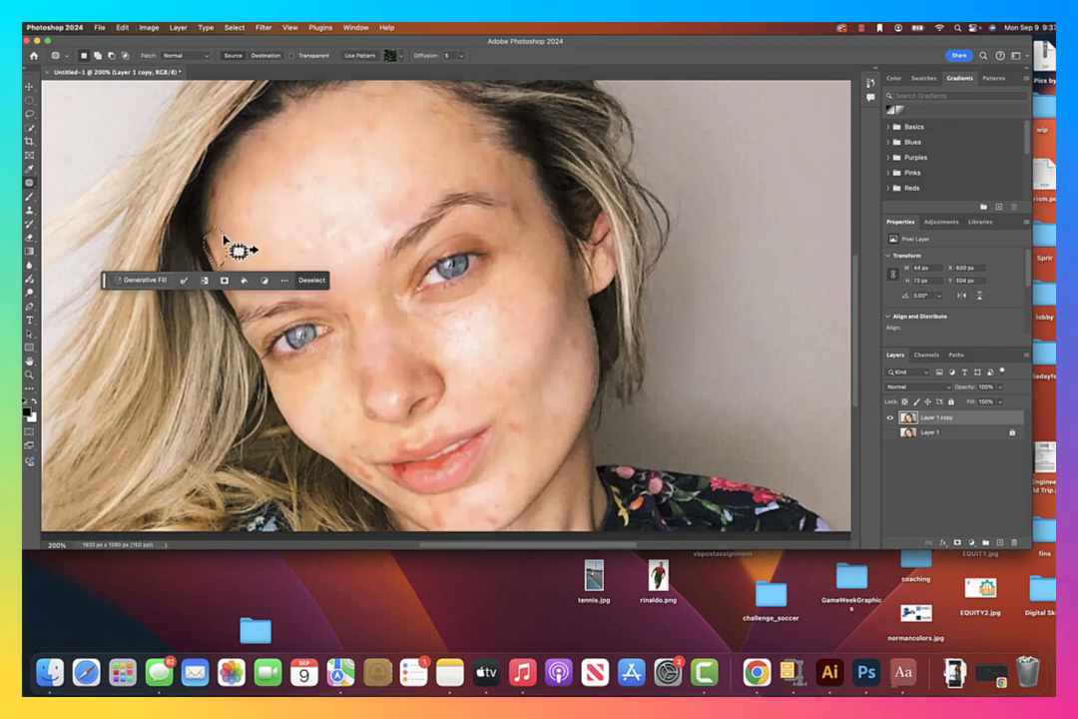
pyautogui.click(242, 240)
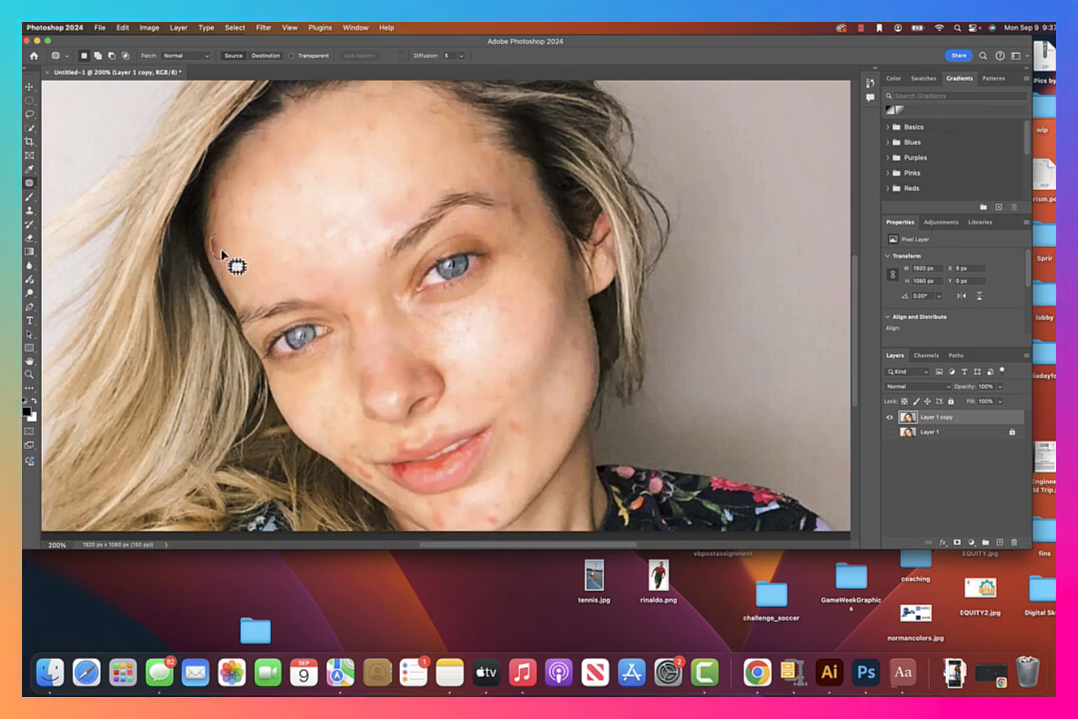
# Outline the red spot at the image-left edge of the forehead tightly and patch it with adjacent clean skin.
pyautogui.moveTo(221, 251); pyautogui.dragTo(216, 242)
pyautogui.moveTo(216, 246); pyautogui.dragTo(237, 243)
pyautogui.click(256, 240)
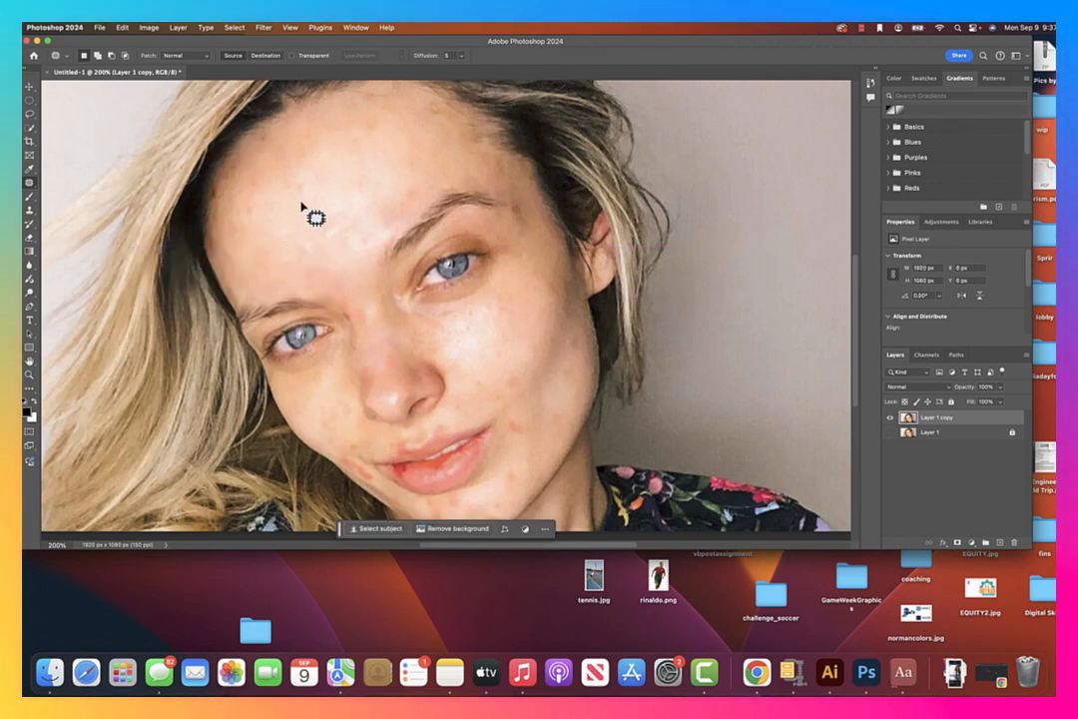
# Patch the remaining uneven areas of the forehead, including about 51 x 48 px above the inner end of the image-right eyebrow.
pyautogui.moveTo(392, 132)
pyautogui.mouseDown()
pyautogui.moveTo(373, 157)
pyautogui.moveTo(404, 150)
pyautogui.moveTo(361, 147)
pyautogui.mouseUp()
pyautogui.click(323, 227)
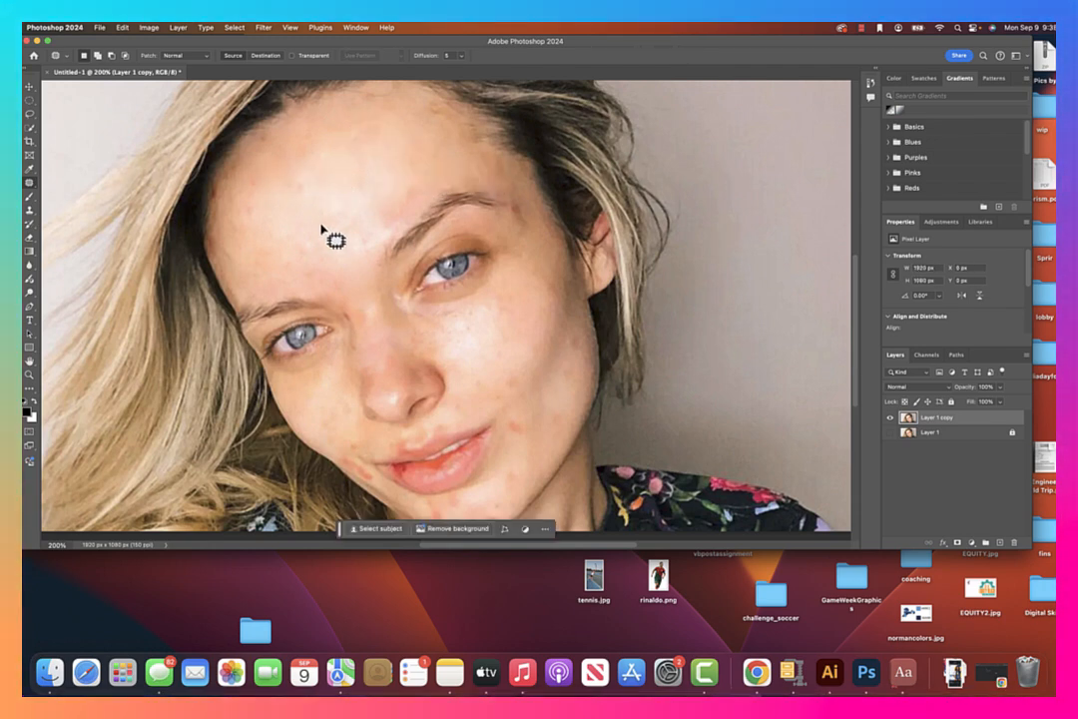
pyautogui.moveTo(404, 209)
pyautogui.mouseDown()
pyautogui.moveTo(387, 211)
pyautogui.moveTo(415, 232)
pyautogui.moveTo(403, 210)
pyautogui.mouseUp()
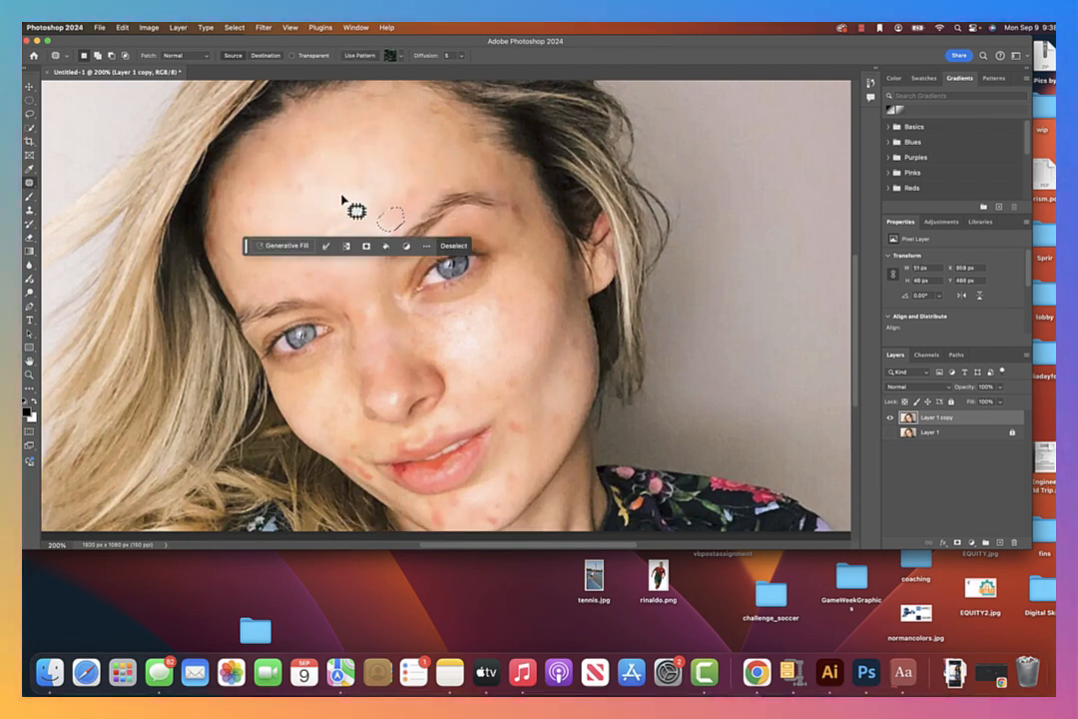
# Patch the blemishes at the image-right temple and outer cheek, and the red spot beside the image-right corner of the mouth.
pyautogui.moveTo(512, 202)
pyautogui.mouseDown()
pyautogui.moveTo(532, 233)
pyautogui.moveTo(509, 200)
pyautogui.mouseUp()
pyautogui.moveTo(576, 334); pyautogui.dragTo(564, 384)
pyautogui.click(487, 331)
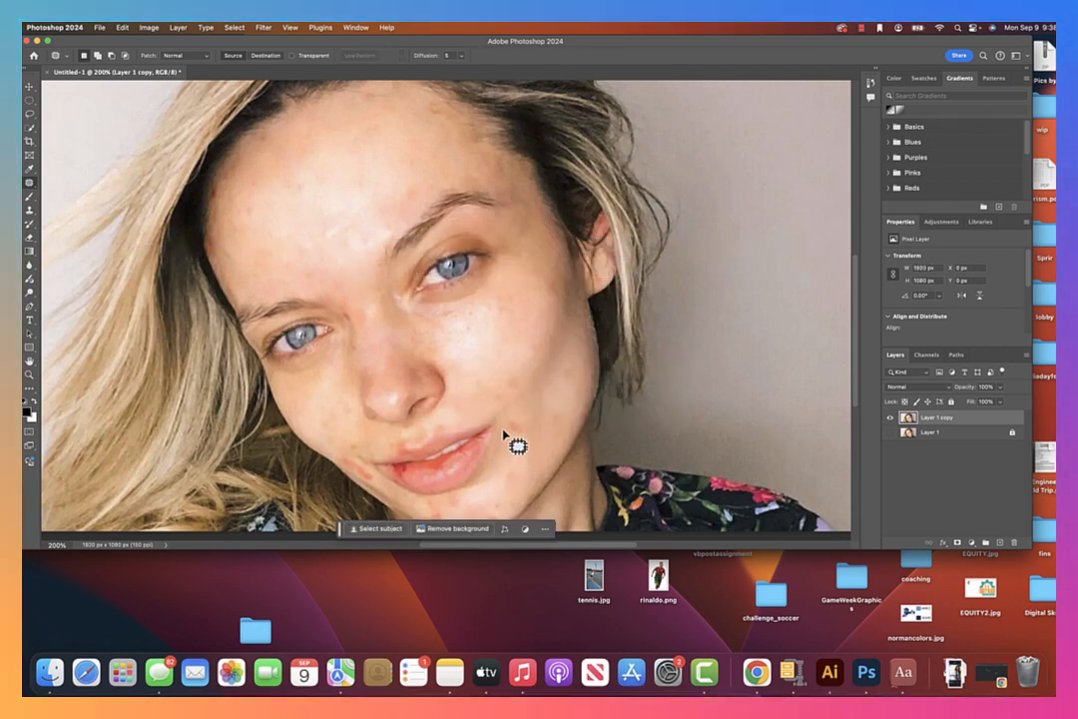
pyautogui.moveTo(504, 429)
pyautogui.mouseDown()
pyautogui.moveTo(532, 430)
pyautogui.moveTo(514, 431)
pyautogui.mouseUp()
pyautogui.click(488, 404)
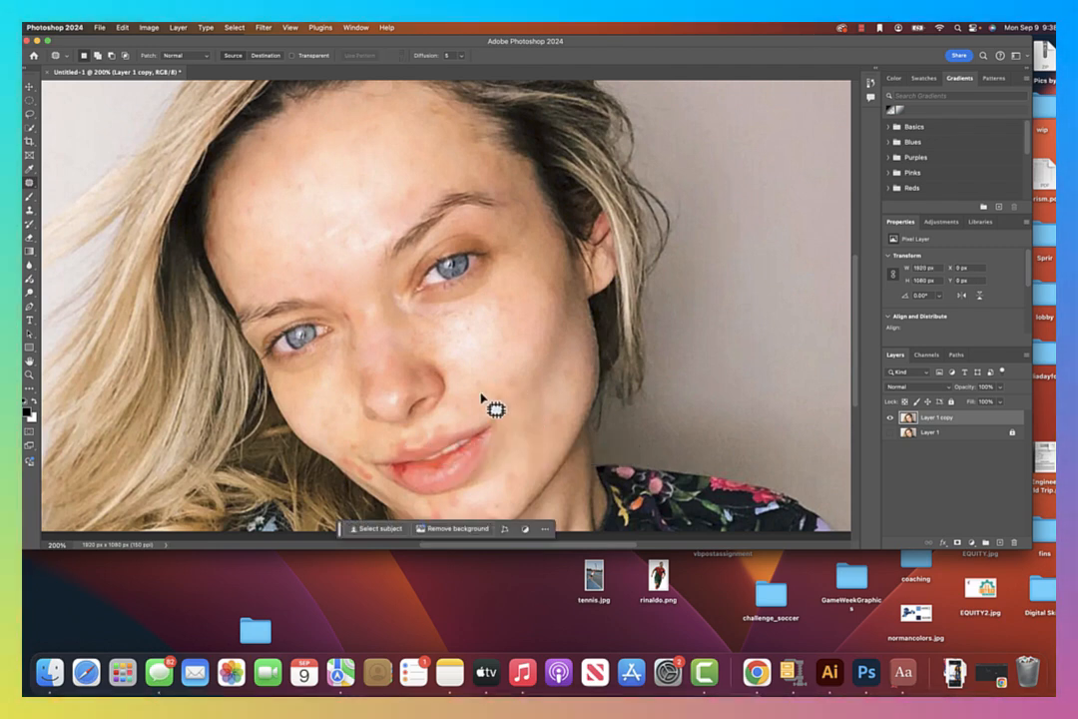
# Outline the red blemish on the jaw beside the image-left corner of the mouth and patch it with clean cheek skin.
pyautogui.moveTo(373, 472); pyautogui.dragTo(365, 468)
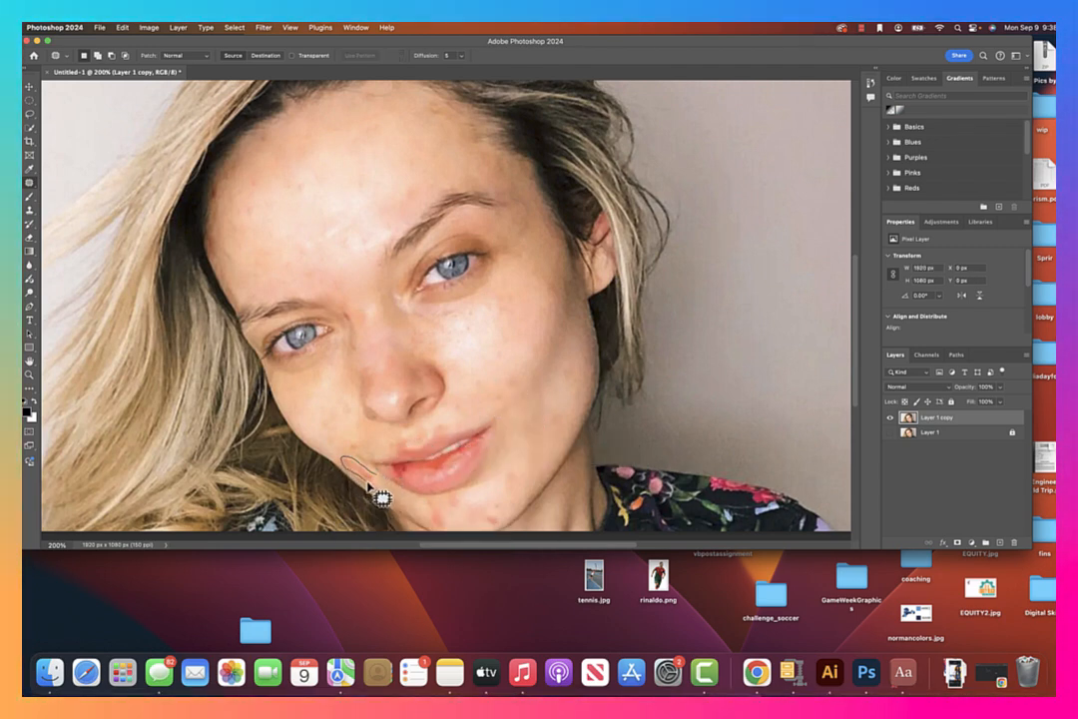
pyautogui.moveTo(379, 486); pyautogui.dragTo(336, 432)
pyautogui.click(371, 434)
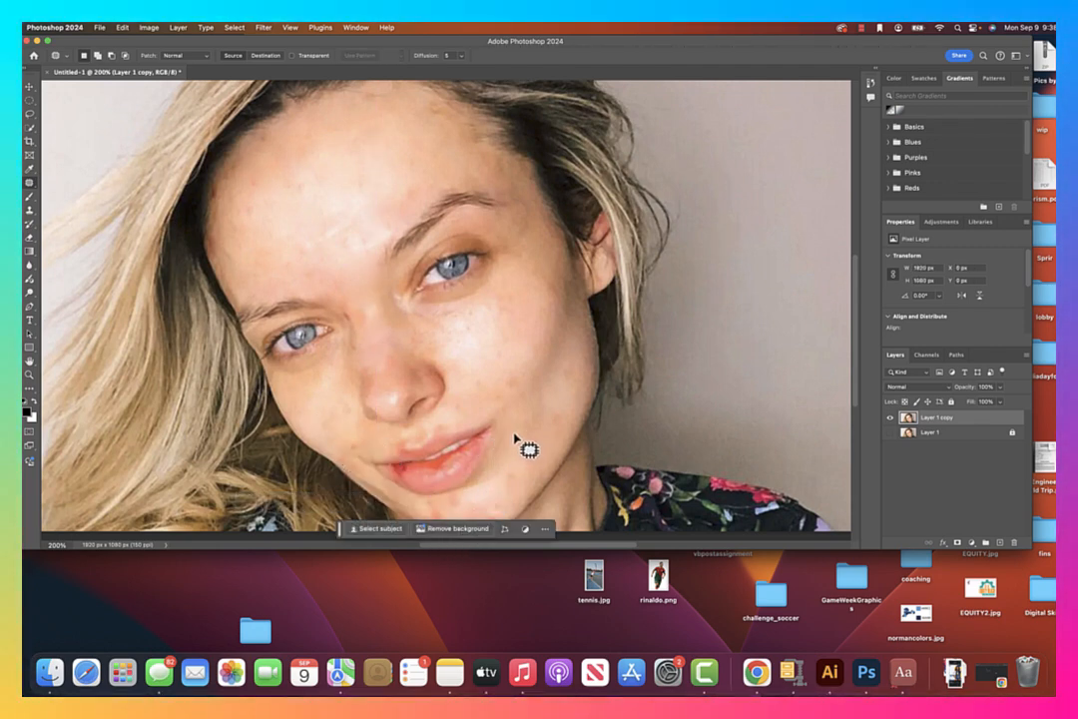
# Patch the blemishes on the chin below the lower lip with clean skin, including an area of about 57 x 43 px.
pyautogui.press('space')
pyautogui.moveTo(506, 454); pyautogui.dragTo(496, 338)
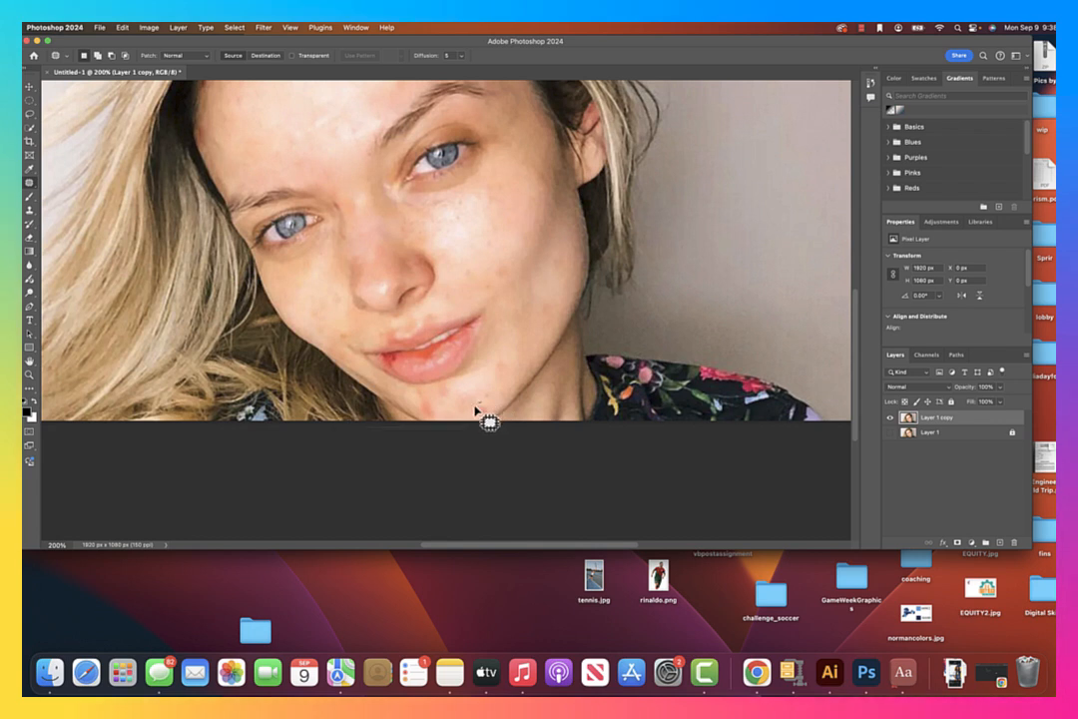
pyautogui.moveTo(493, 414)
pyautogui.mouseDown()
pyautogui.moveTo(505, 361)
pyautogui.moveTo(482, 384)
pyautogui.moveTo(428, 399)
pyautogui.moveTo(425, 419)
pyautogui.moveTo(464, 383)
pyautogui.mouseUp()
pyautogui.moveTo(455, 391); pyautogui.dragTo(498, 364)
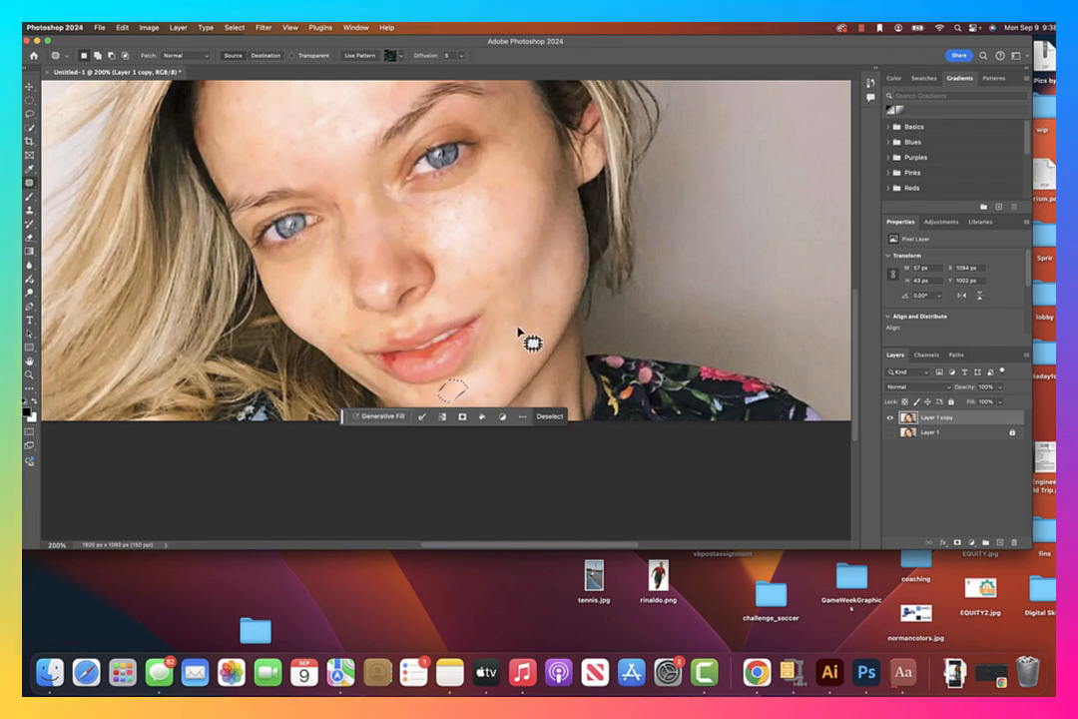
pyautogui.click(548, 304)
# Patch the uneven spot in the middle of the image-right cheek, about 48 x 45 px, with smoother skin above it.
pyautogui.moveTo(548, 296)
pyautogui.mouseDown()
pyautogui.moveTo(541, 326)
pyautogui.moveTo(548, 299)
pyautogui.moveTo(512, 261)
pyautogui.mouseUp()
pyautogui.moveTo(505, 271); pyautogui.dragTo(497, 244)
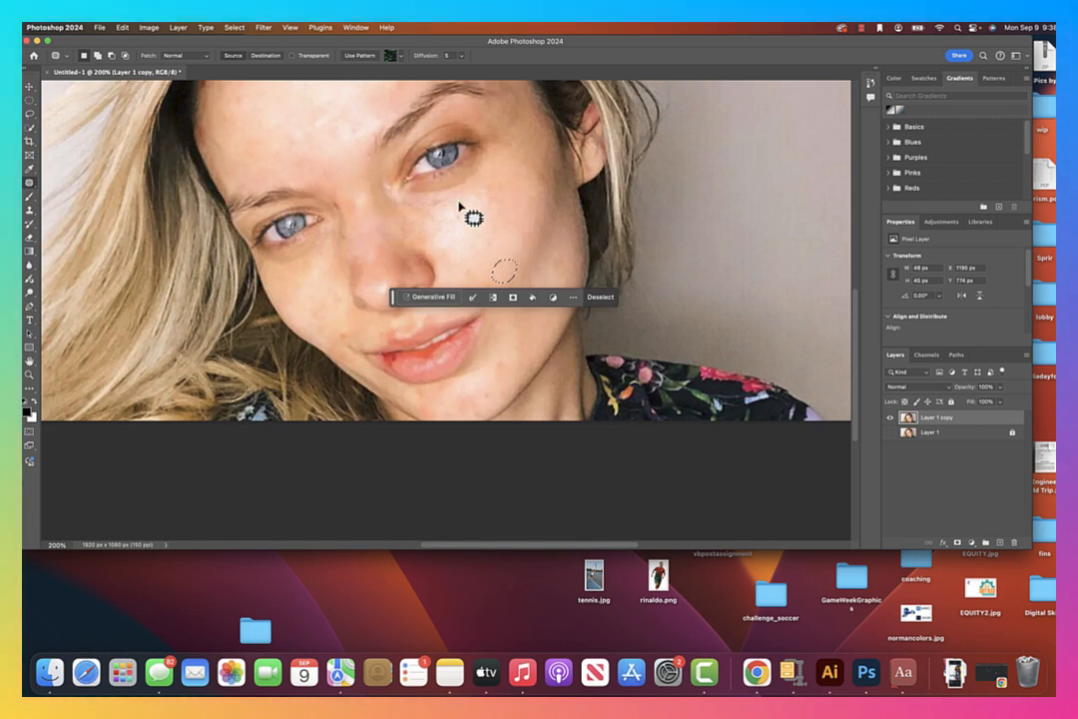
pyautogui.click(347, 229)
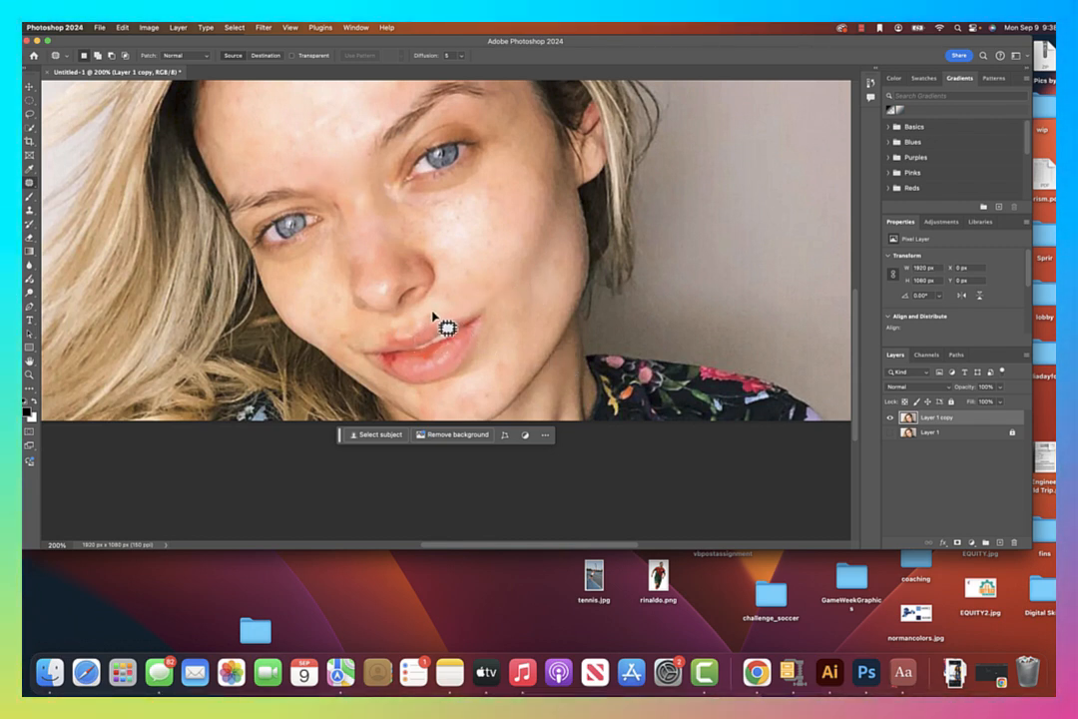
# Patch the small blemishes in the skin along the upper edge of the upper lip.
pyautogui.moveTo(432, 315)
pyautogui.mouseDown()
pyautogui.moveTo(422, 317)
pyautogui.moveTo(431, 313)
pyautogui.mouseUp()
pyautogui.moveTo(433, 316); pyautogui.dragTo(446, 305)
pyautogui.click(460, 293)
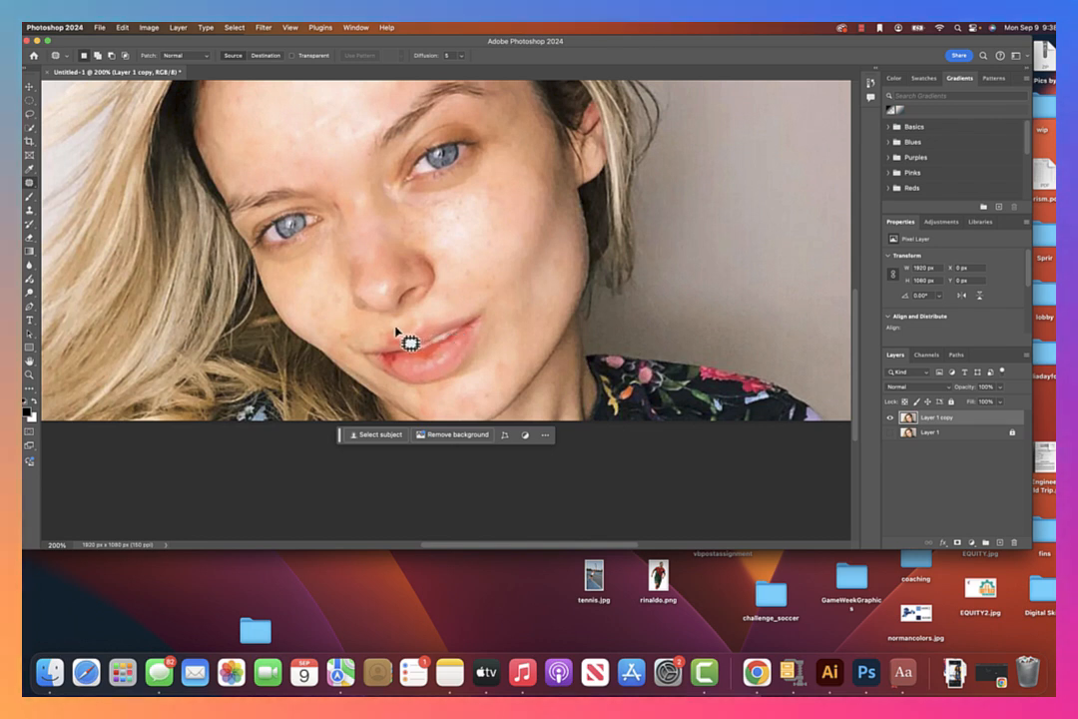
pyautogui.moveTo(377, 334)
pyautogui.mouseDown()
pyautogui.moveTo(391, 340)
pyautogui.moveTo(375, 330)
pyautogui.mouseUp()
pyautogui.click(429, 316)
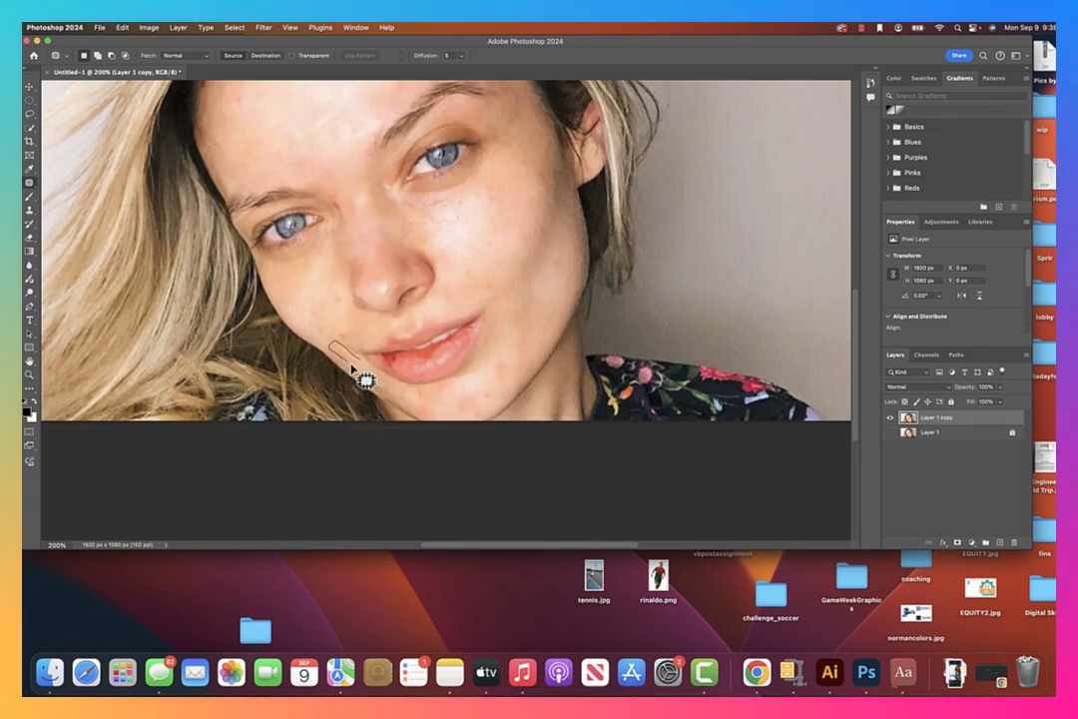
# Patch the remaining discoloured spots on the image-left jaw and lower cheek beside the mouth.
pyautogui.moveTo(352, 367)
pyautogui.mouseDown()
pyautogui.moveTo(328, 326)
pyautogui.moveTo(349, 335)
pyautogui.mouseUp()
pyautogui.click(346, 308)
pyautogui.moveTo(342, 335); pyautogui.dragTo(331, 323)
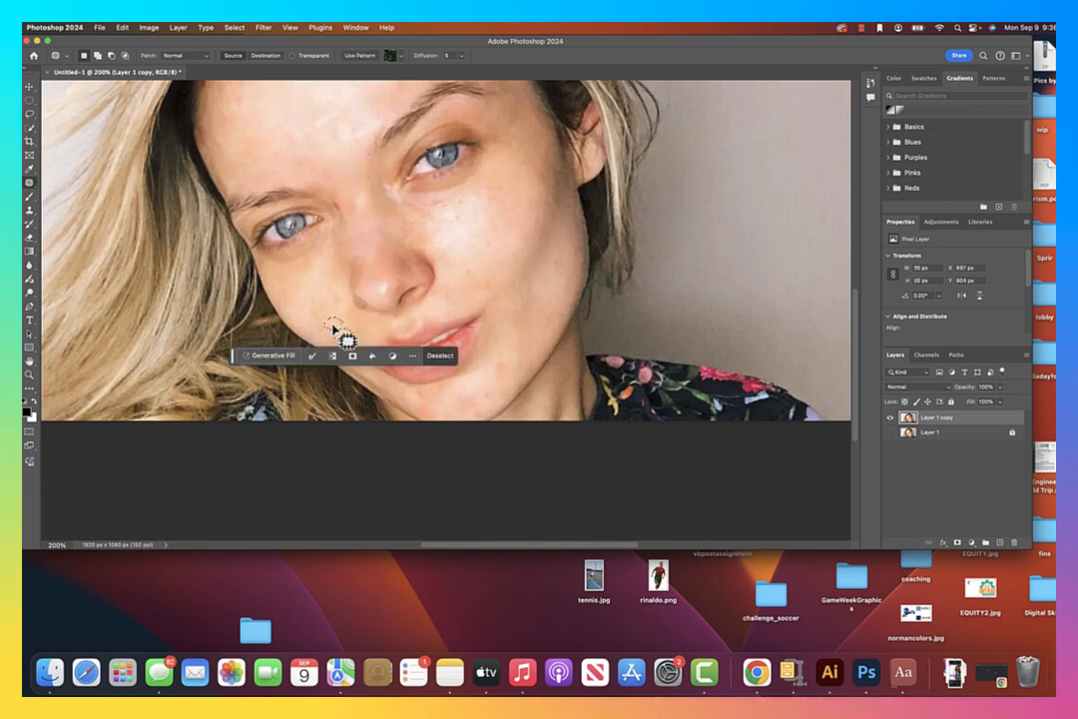
pyautogui.click(540, 299)
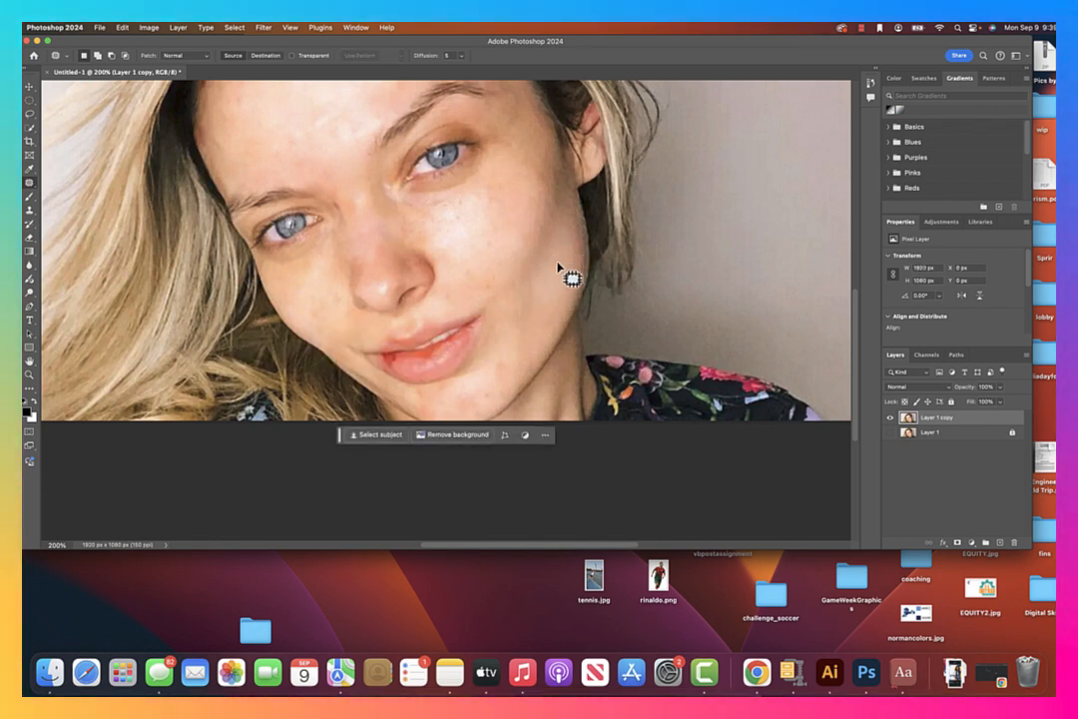
# Patch the discoloured areas of the upper forehead below the hairline, including about 97 x 97 px at its centre, with cleaner forehead skin.
pyautogui.scroll(-3, 559, 299)
pyautogui.scroll(1, 564, 306)
pyautogui.scroll(5, 539, 303)
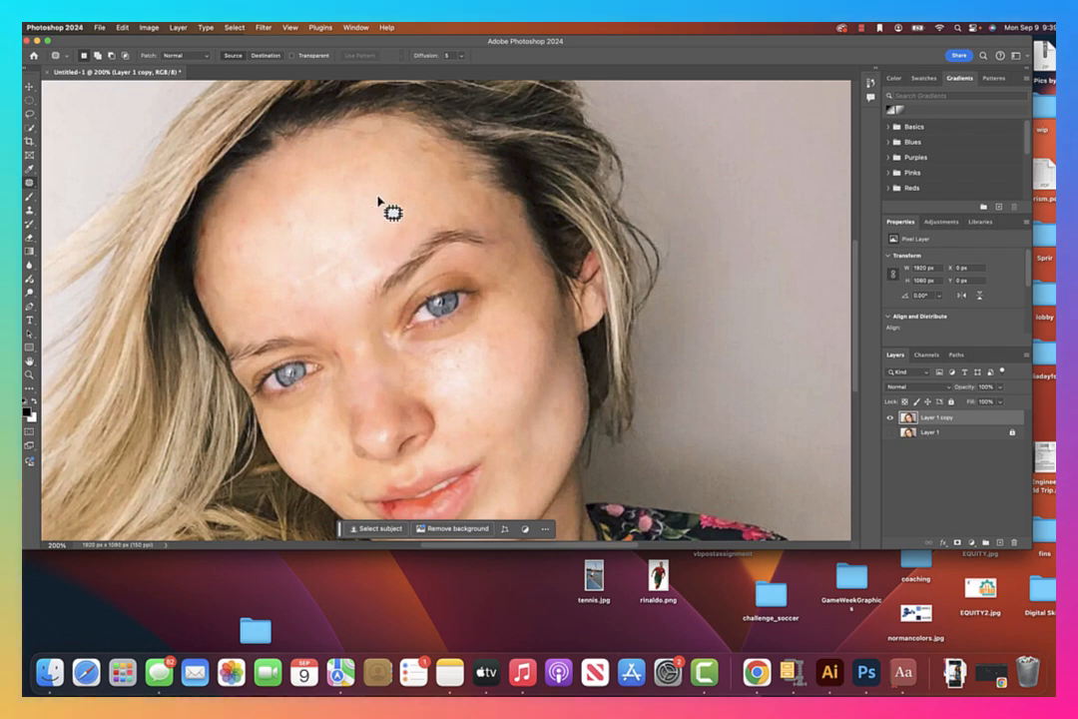
pyautogui.moveTo(372, 135)
pyautogui.mouseDown()
pyautogui.moveTo(403, 147)
pyautogui.moveTo(373, 127)
pyautogui.mouseUp()
pyautogui.moveTo(378, 138); pyautogui.dragTo(378, 183)
pyautogui.click(377, 188)
pyautogui.moveTo(397, 137)
pyautogui.mouseDown()
pyautogui.moveTo(370, 120)
pyautogui.moveTo(342, 143)
pyautogui.moveTo(397, 143)
pyautogui.mouseUp()
pyautogui.moveTo(372, 152); pyautogui.dragTo(390, 236)
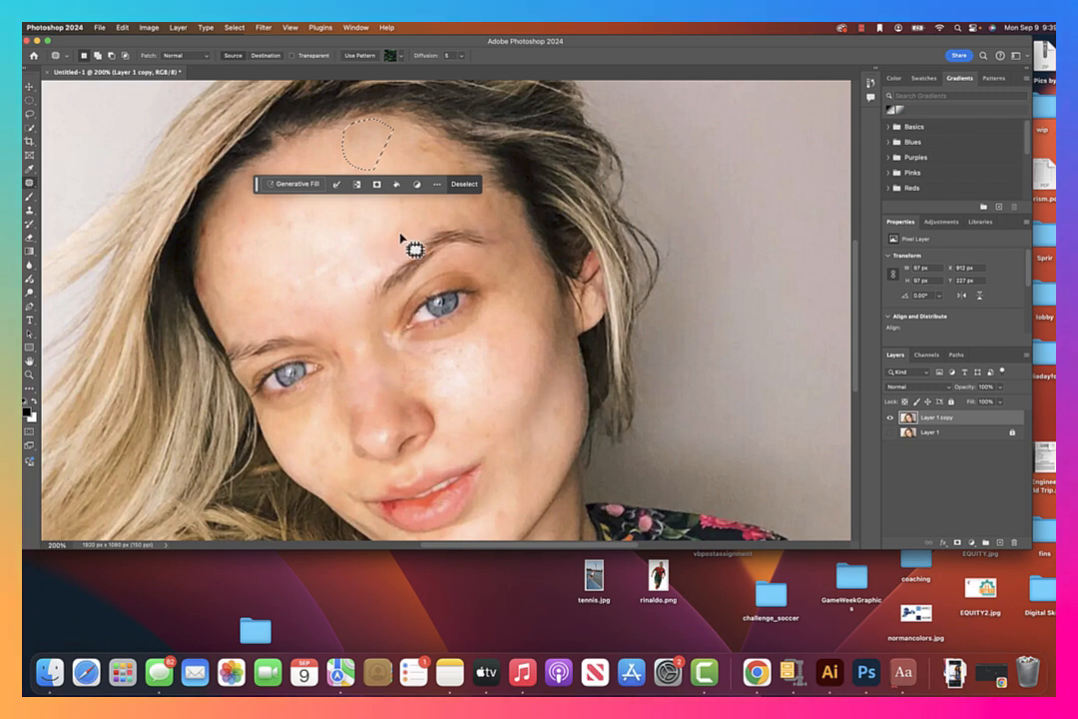
pyautogui.click(423, 140)
pyautogui.moveTo(423, 139)
pyautogui.mouseDown()
pyautogui.moveTo(452, 173)
pyautogui.moveTo(415, 139)
pyautogui.mouseUp()
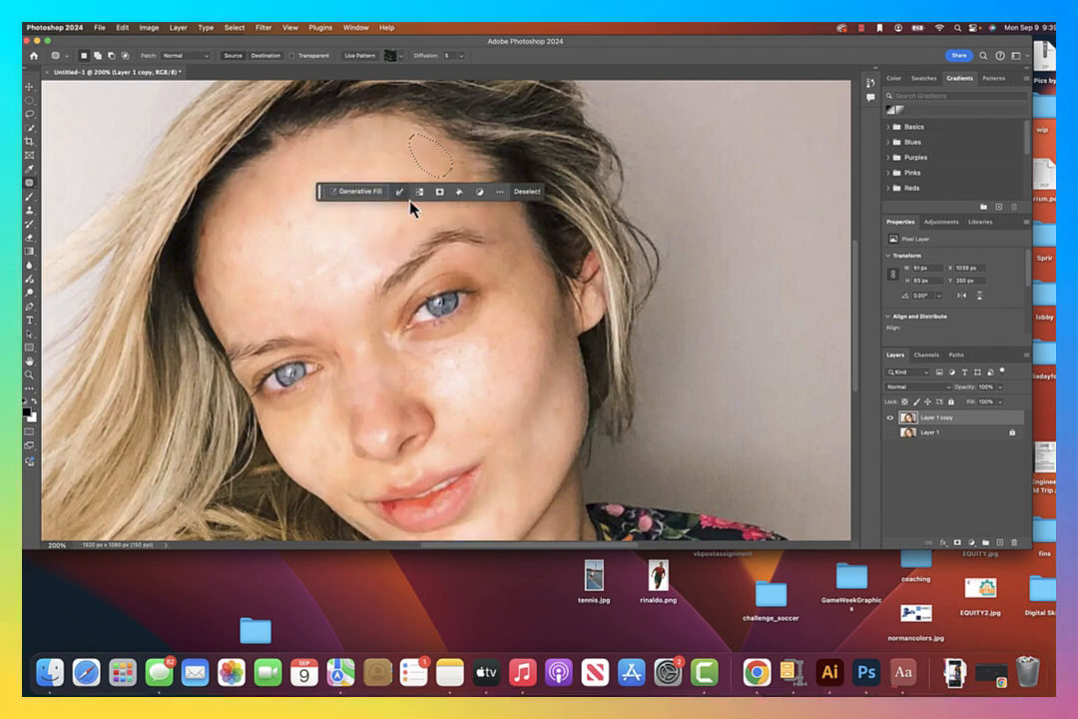
# Patch the remaining spots on the image-left side of the forehead and at the inner end of the image-left eyebrow.
pyautogui.moveTo(259, 312); pyautogui.dragTo(285, 300)
pyautogui.moveTo(255, 208)
pyautogui.mouseDown()
pyautogui.moveTo(237, 224)
pyautogui.moveTo(256, 210)
pyautogui.moveTo(289, 218)
pyautogui.mouseUp()
pyautogui.click(425, 278)
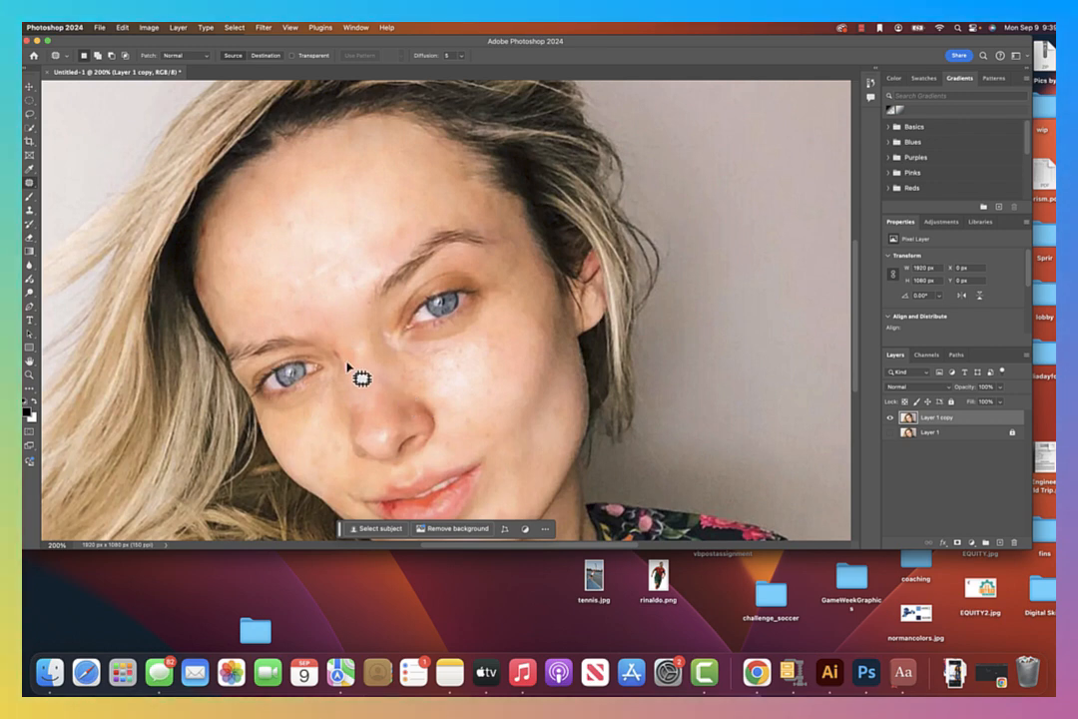
pyautogui.moveTo(338, 346)
pyautogui.mouseDown()
pyautogui.moveTo(334, 360)
pyautogui.moveTo(351, 321)
pyautogui.mouseUp()
pyautogui.click(626, 472)
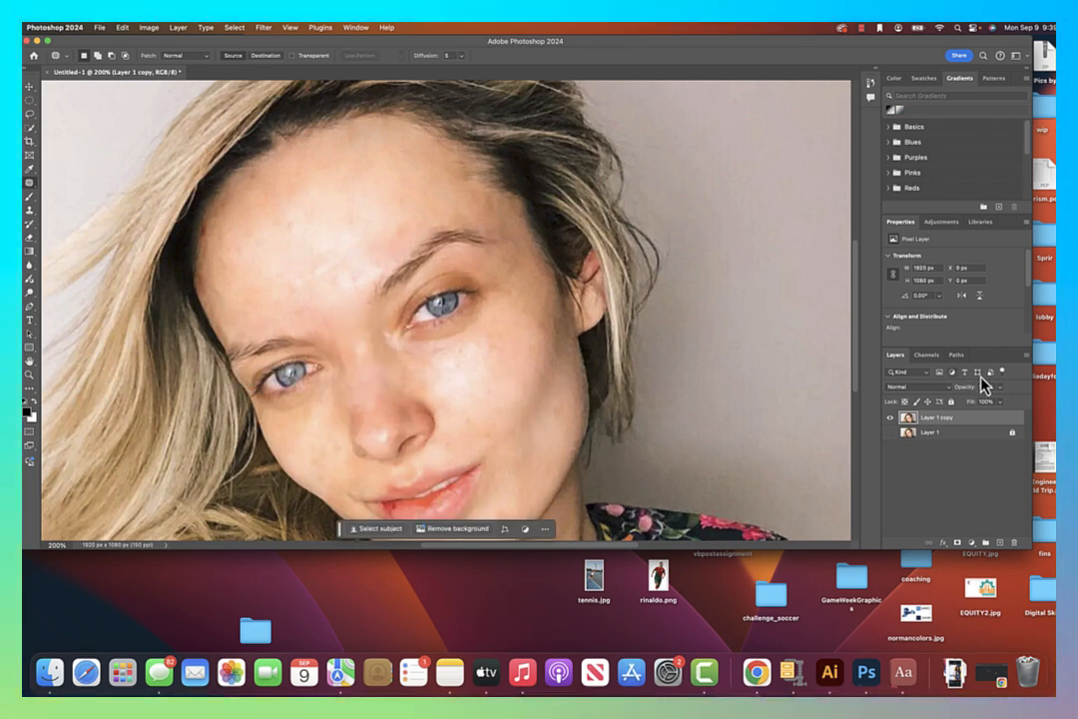
# Toggle the visibility of Layer 1 copy and Layer 1 to compare the retouched face with the original.
pyautogui.click(890, 419)
pyautogui.click(889, 419)
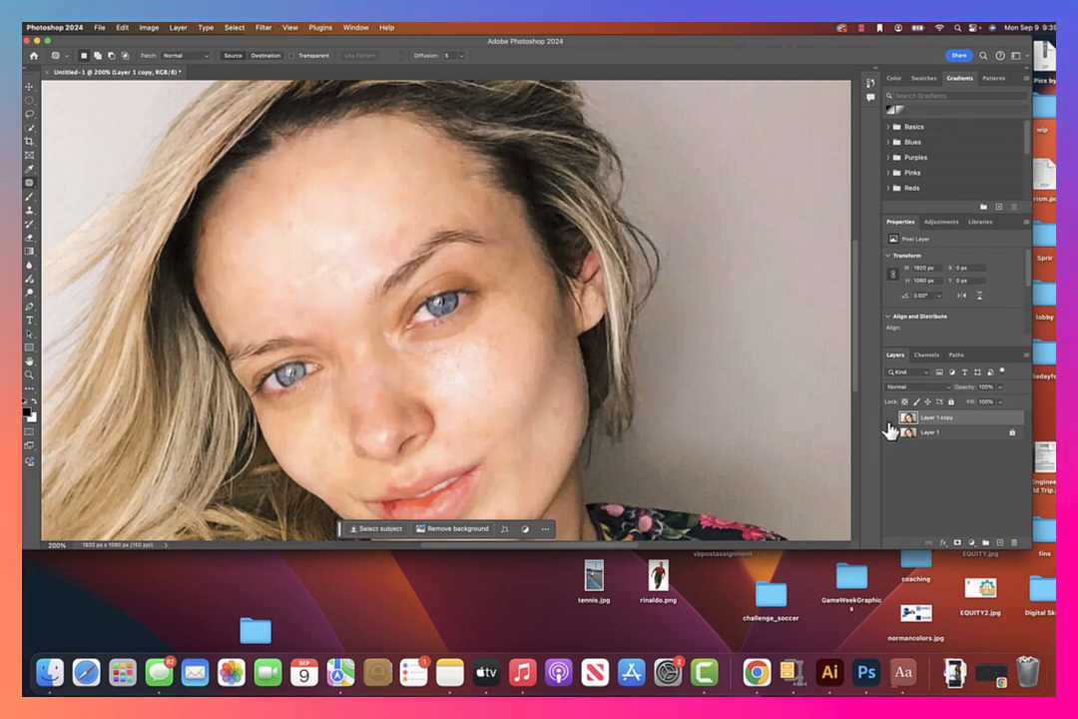
pyautogui.click(889, 419)
pyautogui.click(890, 419)
pyautogui.click(889, 419)
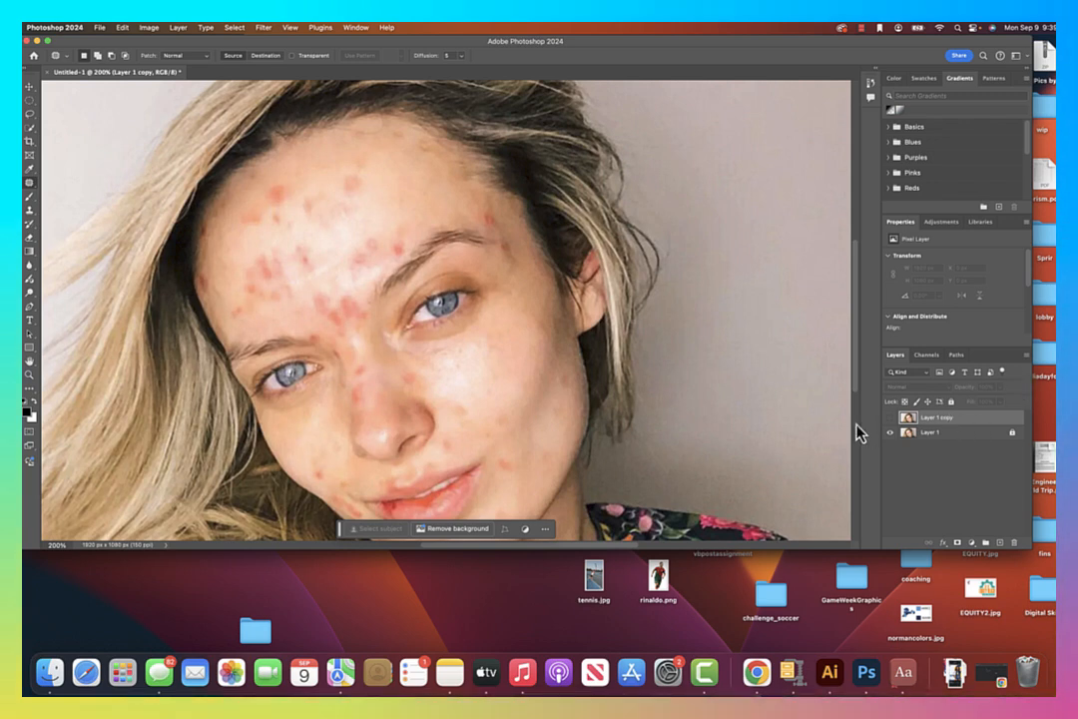
pyautogui.click(889, 419)
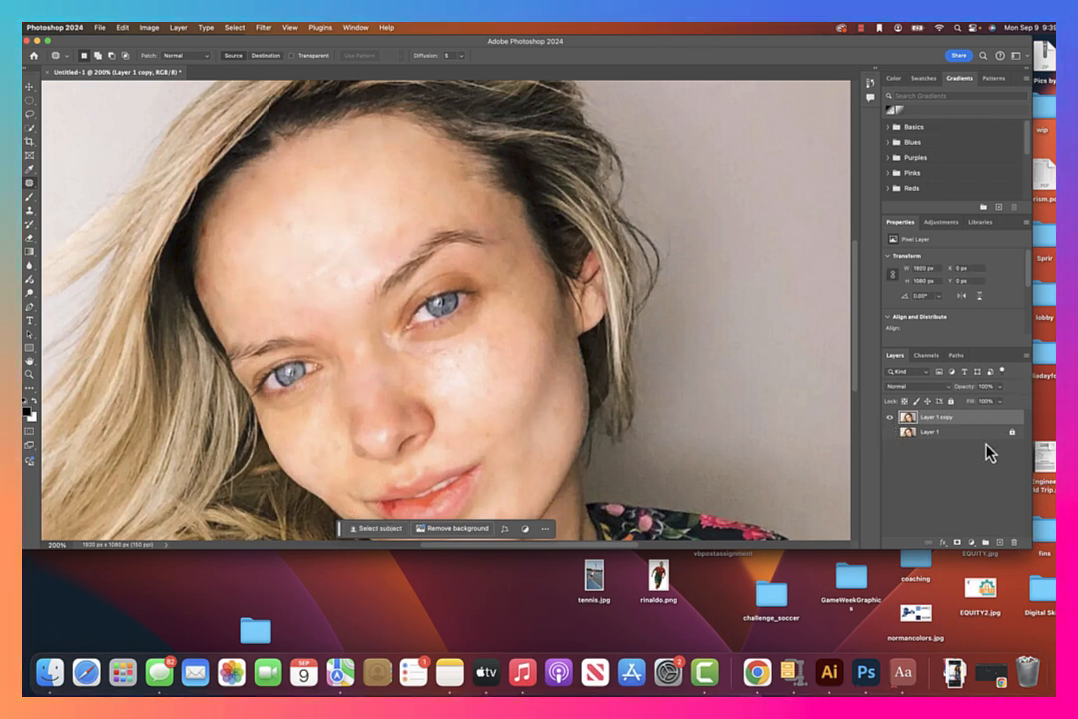
# Outline the dark red area at the image-left corner of the lips and try to patch it on Layer 1.
pyautogui.click(966, 433)
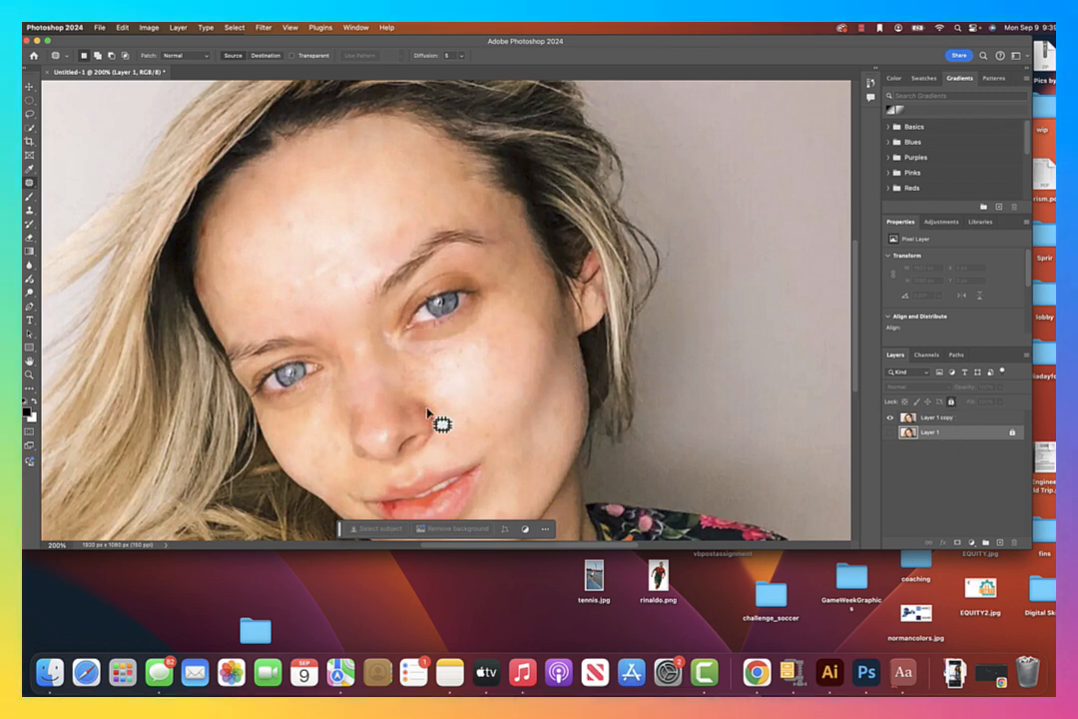
pyautogui.press('space')
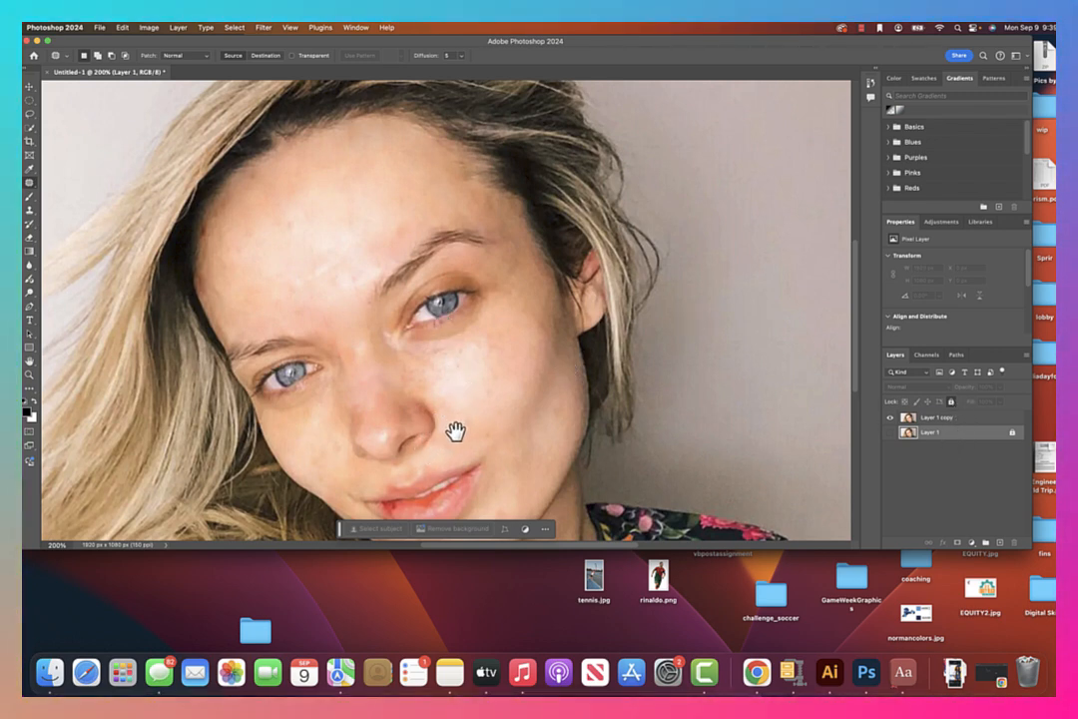
pyautogui.moveTo(451, 449); pyautogui.dragTo(550, 306)
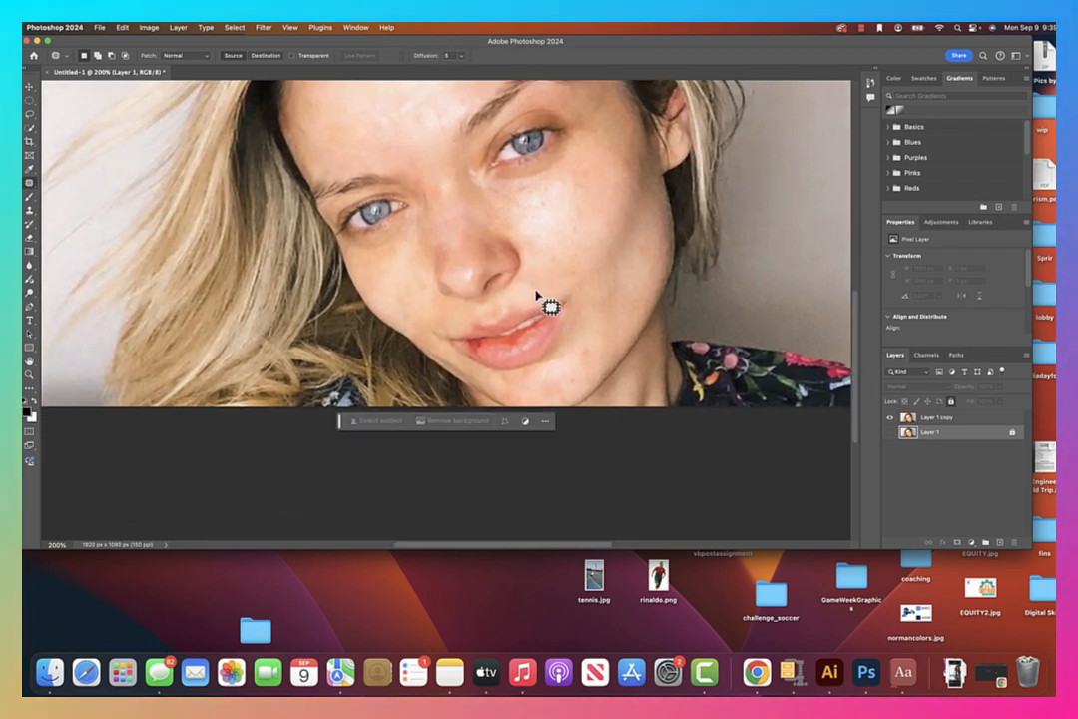
pyautogui.moveTo(485, 344); pyautogui.dragTo(479, 341)
pyautogui.click(480, 349)
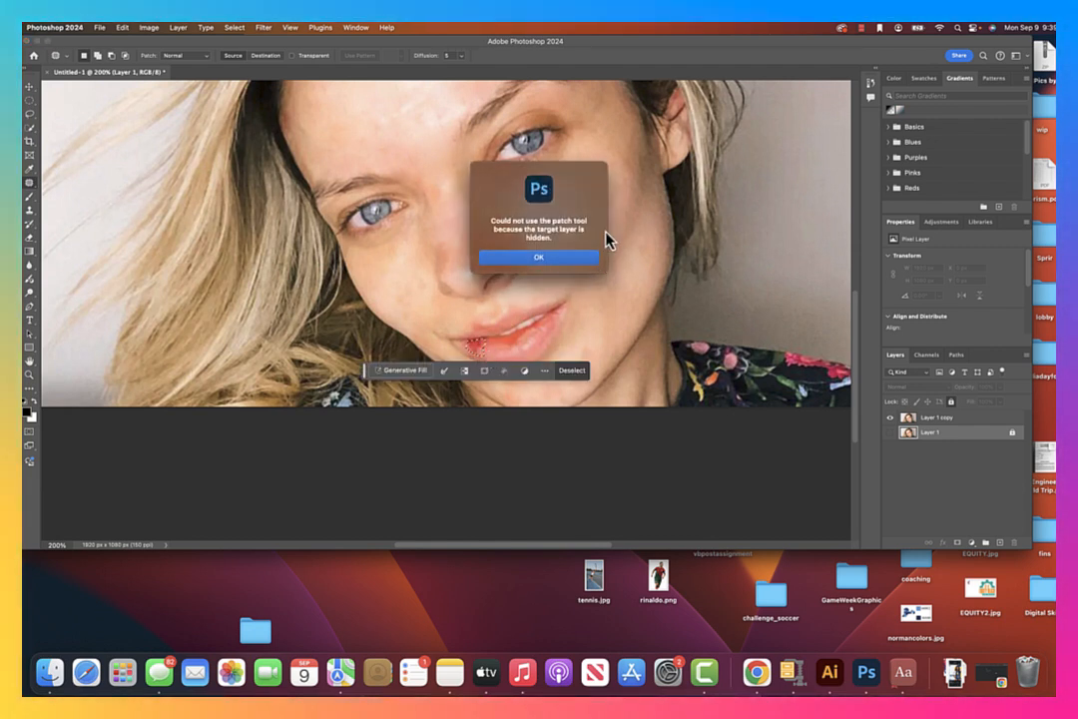
pyautogui.click(538, 258)
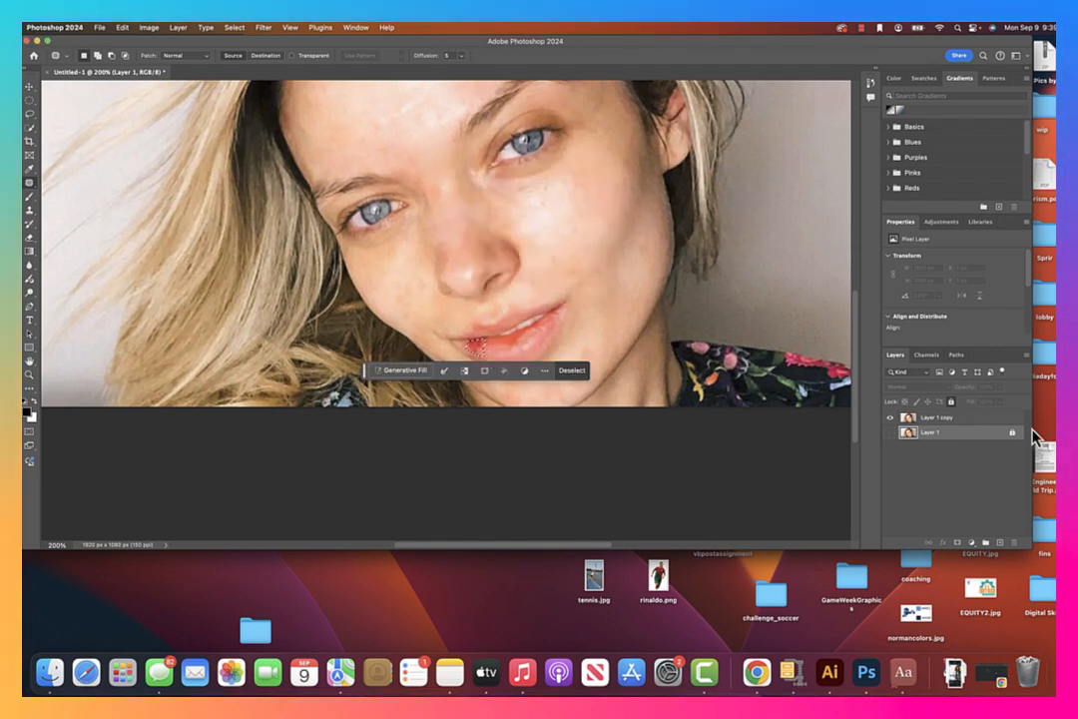
# Switch to Layer 1 copy and patch the outlined red lip corner with adjacent lip texture, clearing the selection.
pyautogui.click(973, 419)
pyautogui.moveTo(476, 346); pyautogui.dragTo(494, 358)
pyautogui.press('super+d')
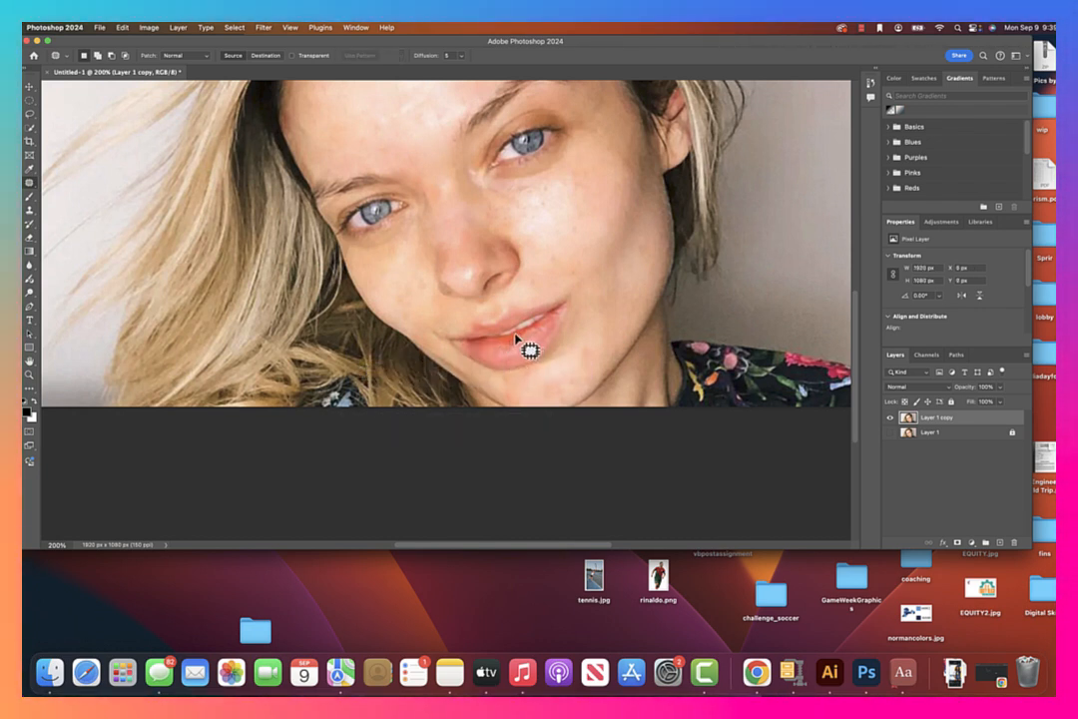
# Patch the red areas along the upper part of the lower lip, including about 62 x 35 px, with adjacent lip texture.
pyautogui.moveTo(531, 333)
pyautogui.mouseDown()
pyautogui.moveTo(540, 321)
pyautogui.moveTo(506, 337)
pyautogui.moveTo(553, 354)
pyautogui.mouseUp()
pyautogui.press('super+d')
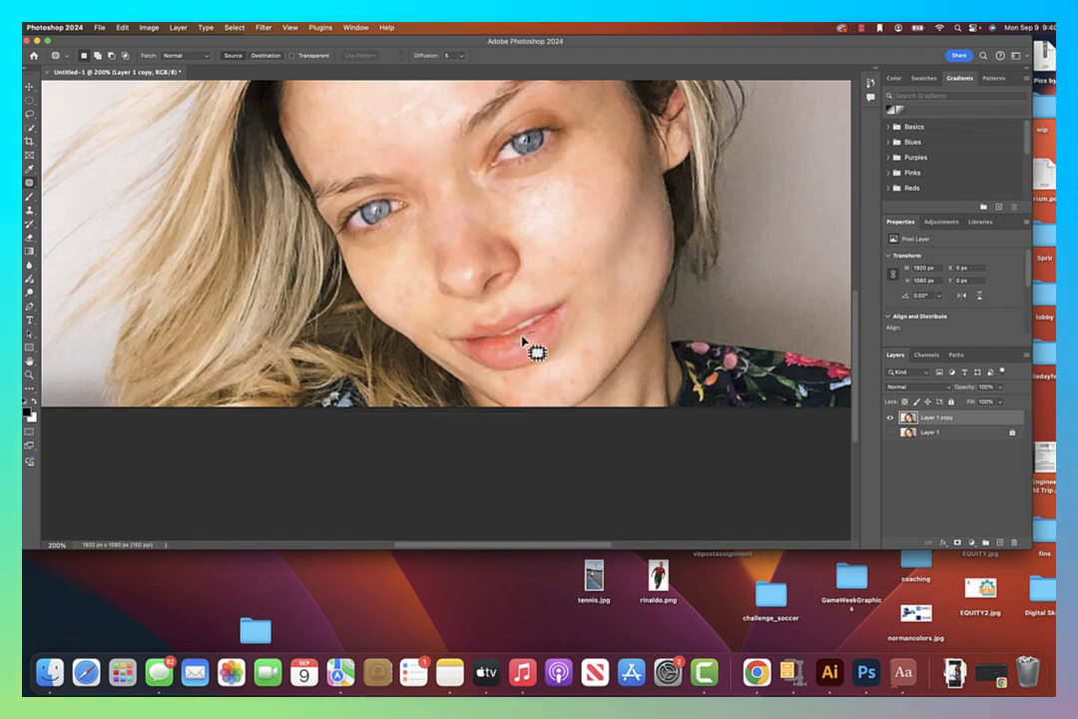
pyautogui.moveTo(537, 341); pyautogui.dragTo(536, 340)
pyautogui.moveTo(527, 341); pyautogui.dragTo(539, 346)
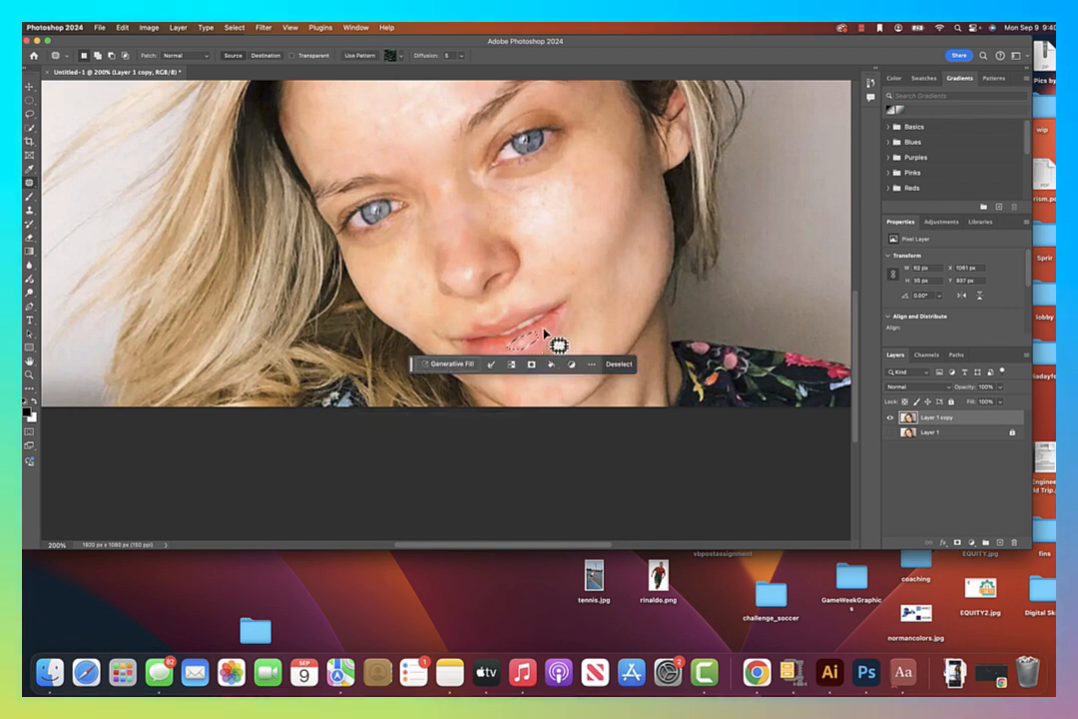
pyautogui.press('super+d')
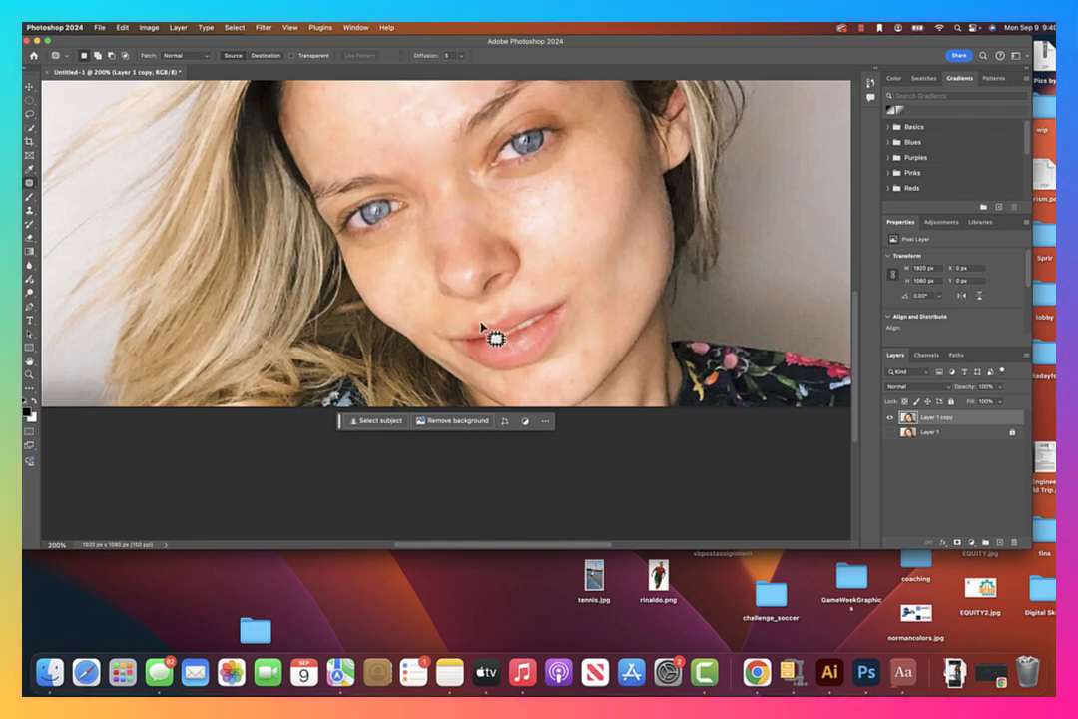
# Patch the blemishes along the upper lip's edge on the image-left side and at the image-right side of the cupid's bow.
pyautogui.moveTo(473, 318)
pyautogui.mouseDown()
pyautogui.moveTo(467, 328)
pyautogui.moveTo(477, 319)
pyautogui.mouseUp()
pyautogui.click(540, 337)
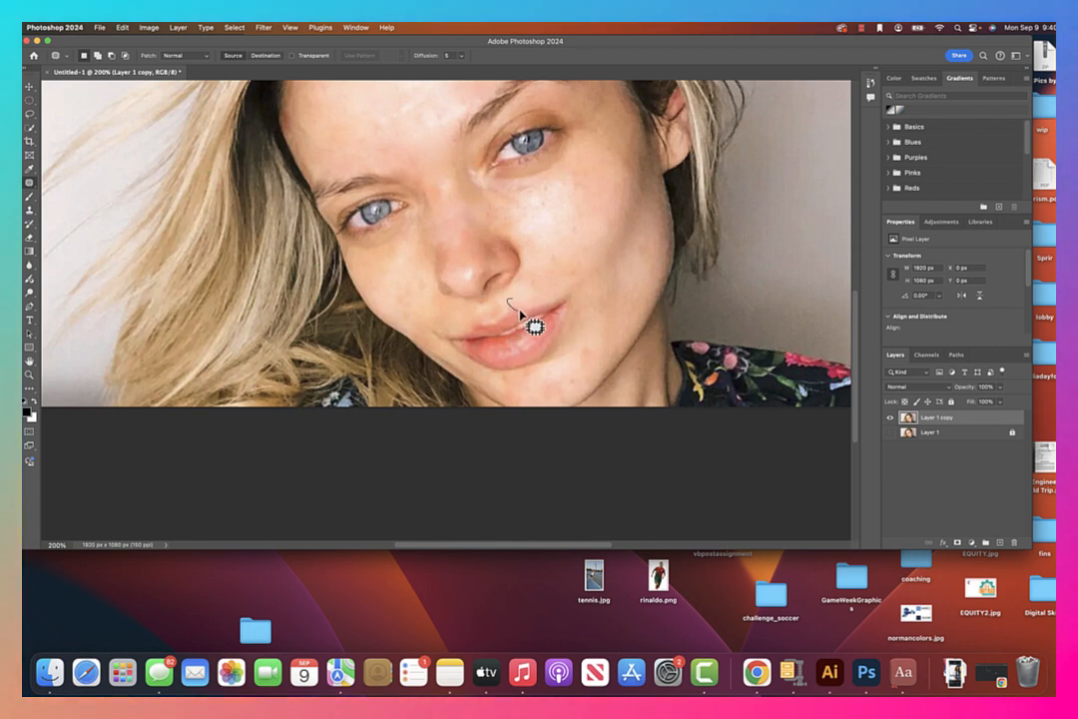
pyautogui.moveTo(528, 299); pyautogui.dragTo(513, 295)
pyautogui.moveTo(515, 297); pyautogui.dragTo(539, 291)
pyautogui.click(551, 293)
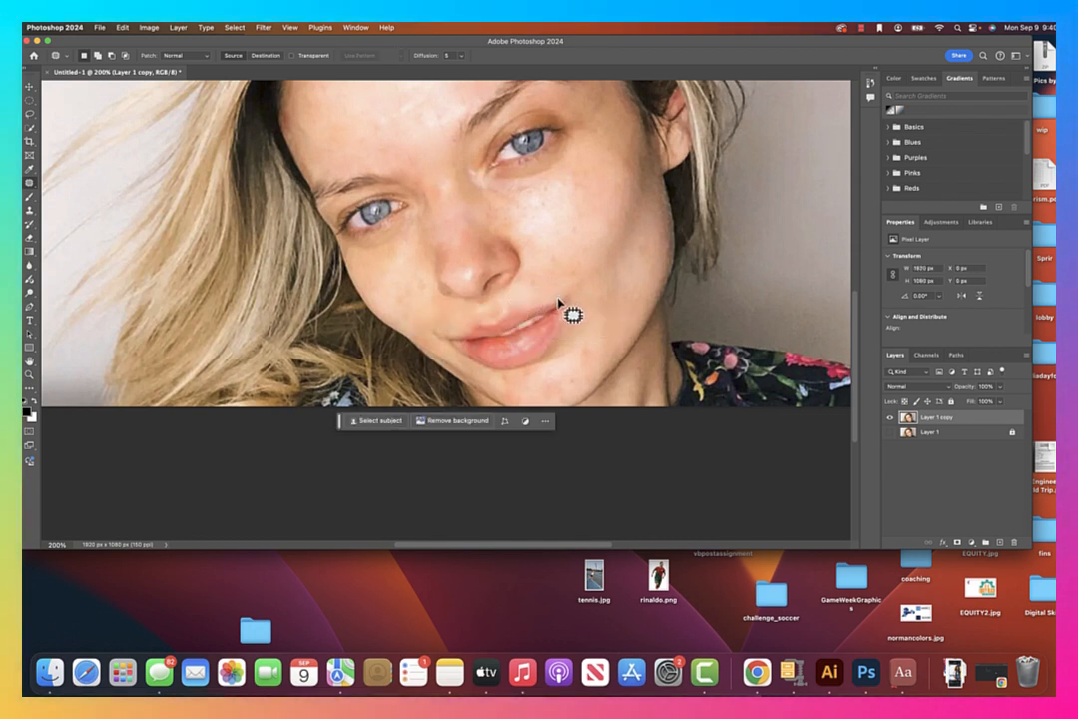
# Patch the skin above the image-left end of the upper lip, about 33 x 25 px, and the spot beside that mouth corner.
pyautogui.moveTo(475, 320)
pyautogui.mouseDown()
pyautogui.moveTo(467, 328)
pyautogui.moveTo(484, 321)
pyautogui.moveTo(455, 309)
pyautogui.mouseUp()
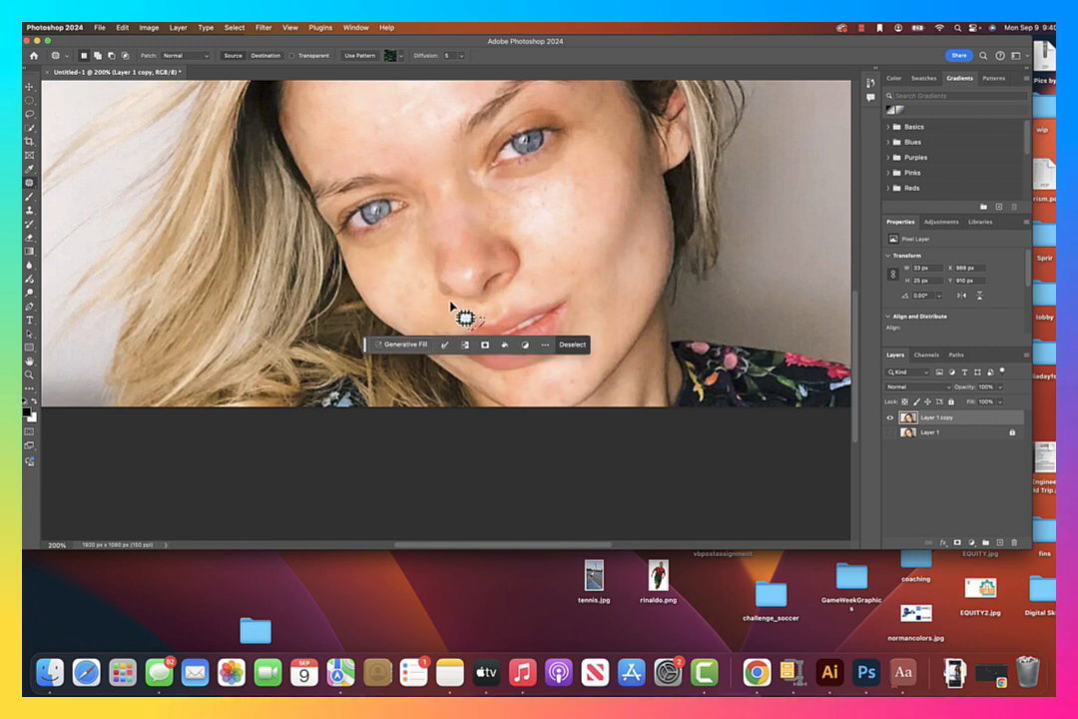
pyautogui.click(454, 311)
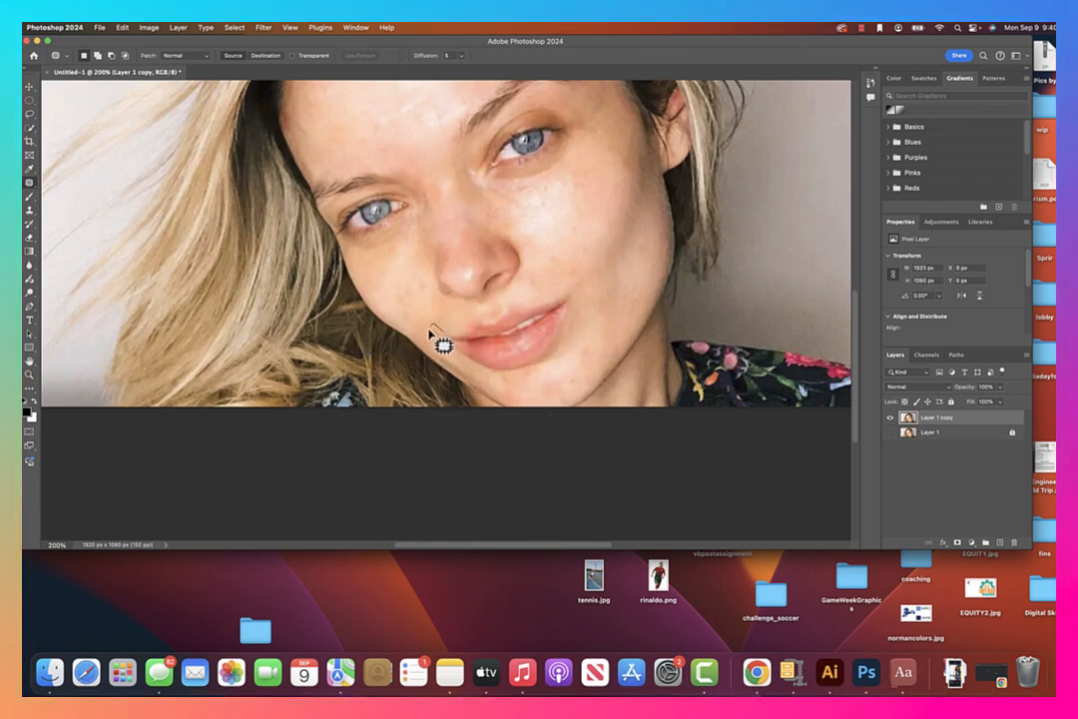
pyautogui.moveTo(445, 334); pyautogui.dragTo(440, 329)
pyautogui.moveTo(437, 332); pyautogui.dragTo(425, 300)
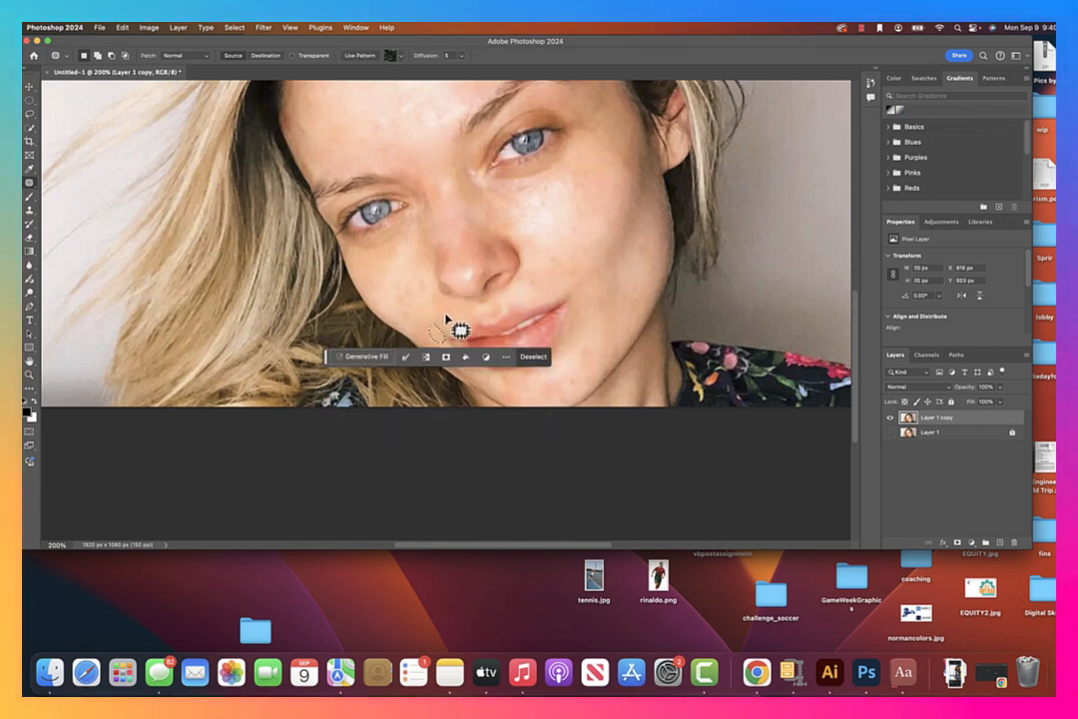
pyautogui.click(446, 316)
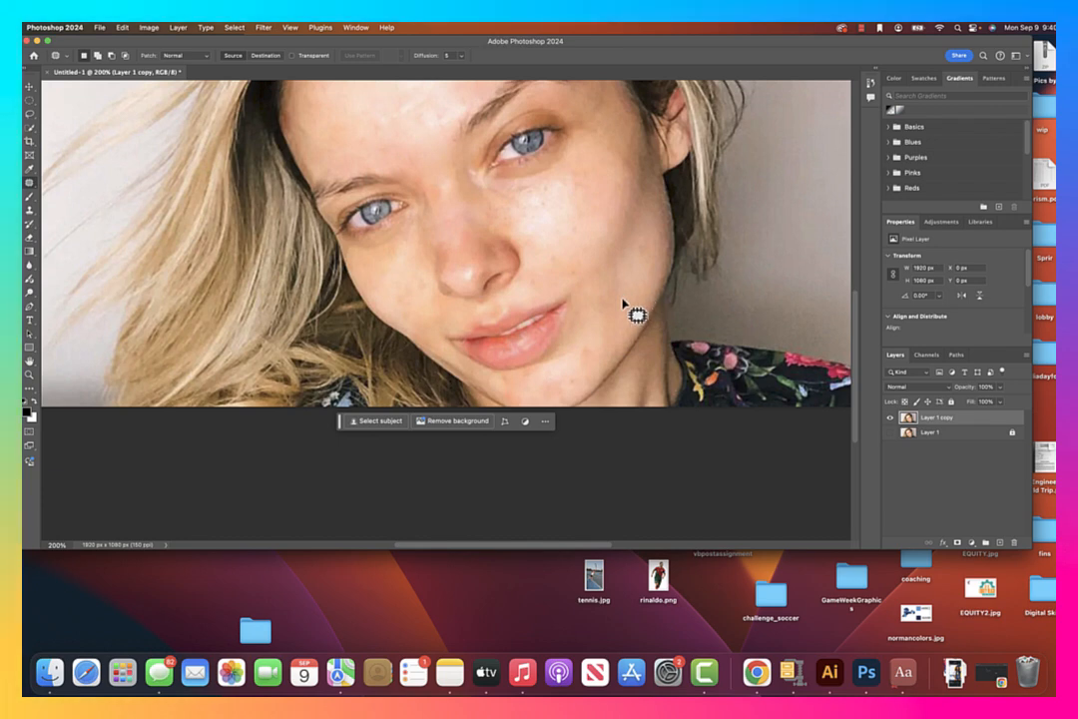
# Patch the cheek skin just below the image-right eye with adjacent cheek texture and clear the selection.
pyautogui.moveTo(582, 217); pyautogui.dragTo(617, 316)
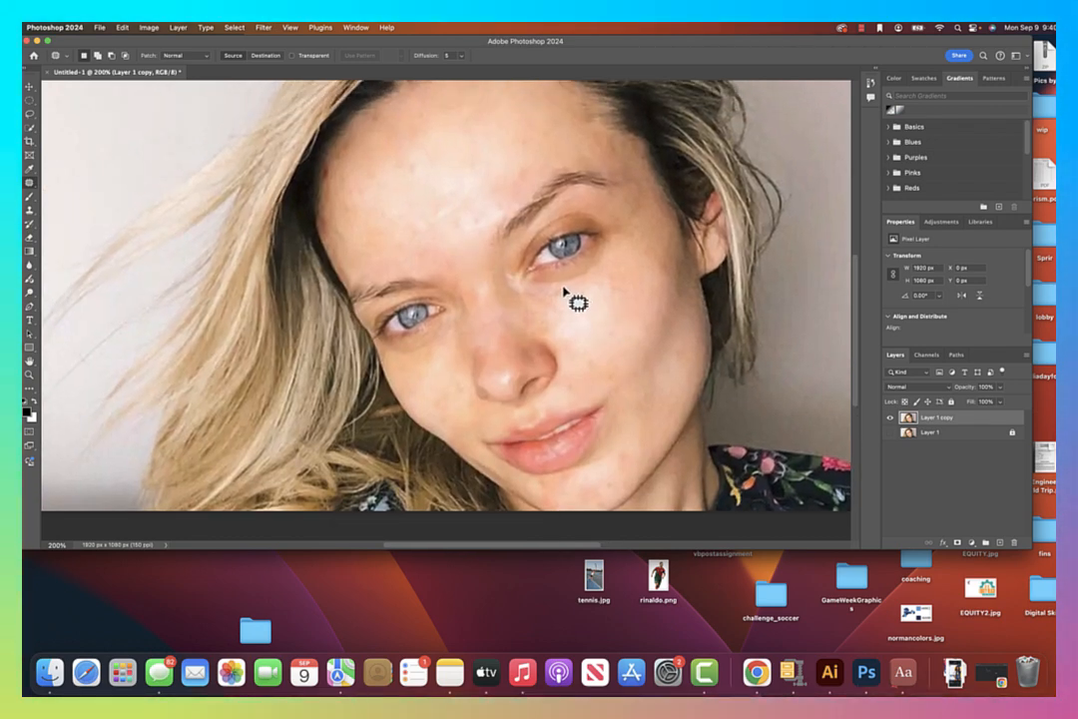
pyautogui.moveTo(564, 290)
pyautogui.mouseDown()
pyautogui.moveTo(554, 304)
pyautogui.moveTo(638, 301)
pyautogui.mouseUp()
pyautogui.click(590, 295)
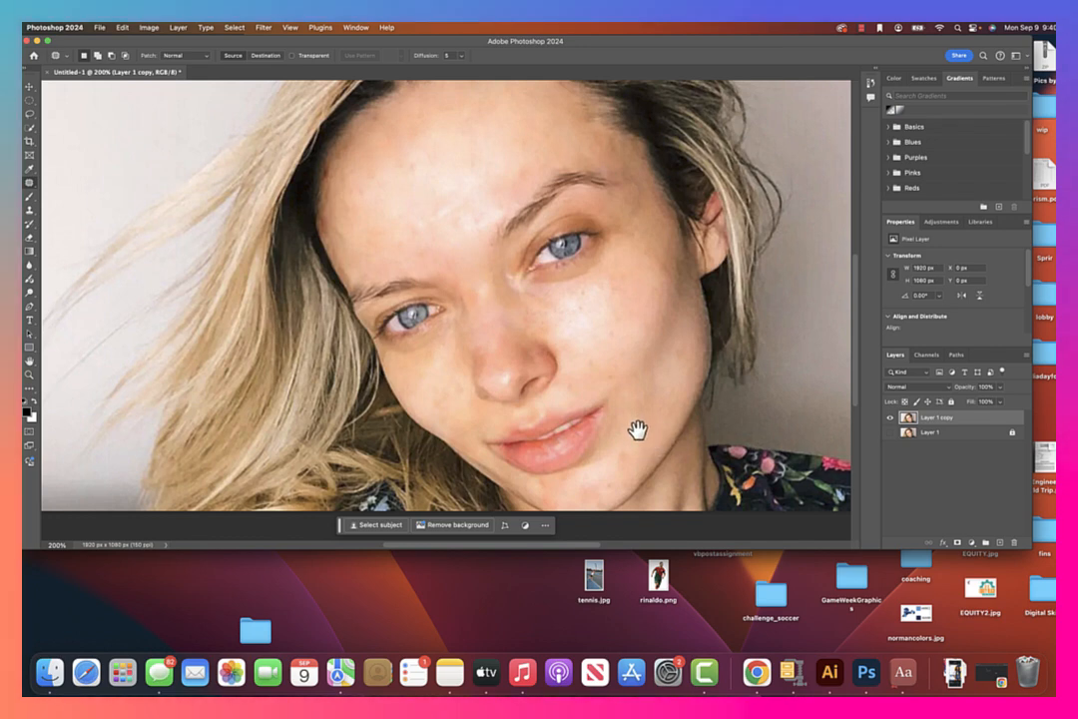
# Patch the skin below the image-right mouth corner and the chin under the lower lip with adjacent clear skin.
pyautogui.moveTo(635, 429); pyautogui.dragTo(620, 300)
pyautogui.moveTo(575, 346)
pyautogui.mouseDown()
pyautogui.moveTo(568, 371)
pyautogui.moveTo(620, 316)
pyautogui.mouseUp()
pyautogui.click(627, 287)
pyautogui.moveTo(532, 355)
pyautogui.mouseDown()
pyautogui.moveTo(518, 356)
pyautogui.moveTo(573, 342)
pyautogui.mouseUp()
pyautogui.click(602, 331)
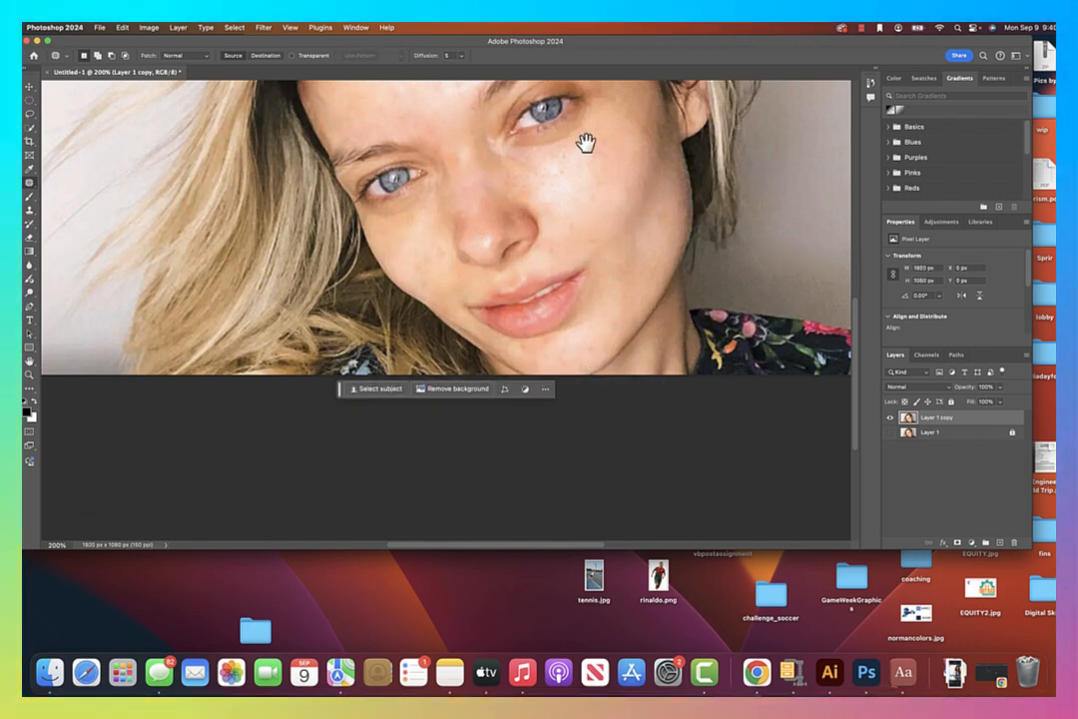
# Patch the small area at the middle of the lips with adjacent lower-lip texture and clear the selection.
pyautogui.moveTo(585, 143); pyautogui.dragTo(551, 297)
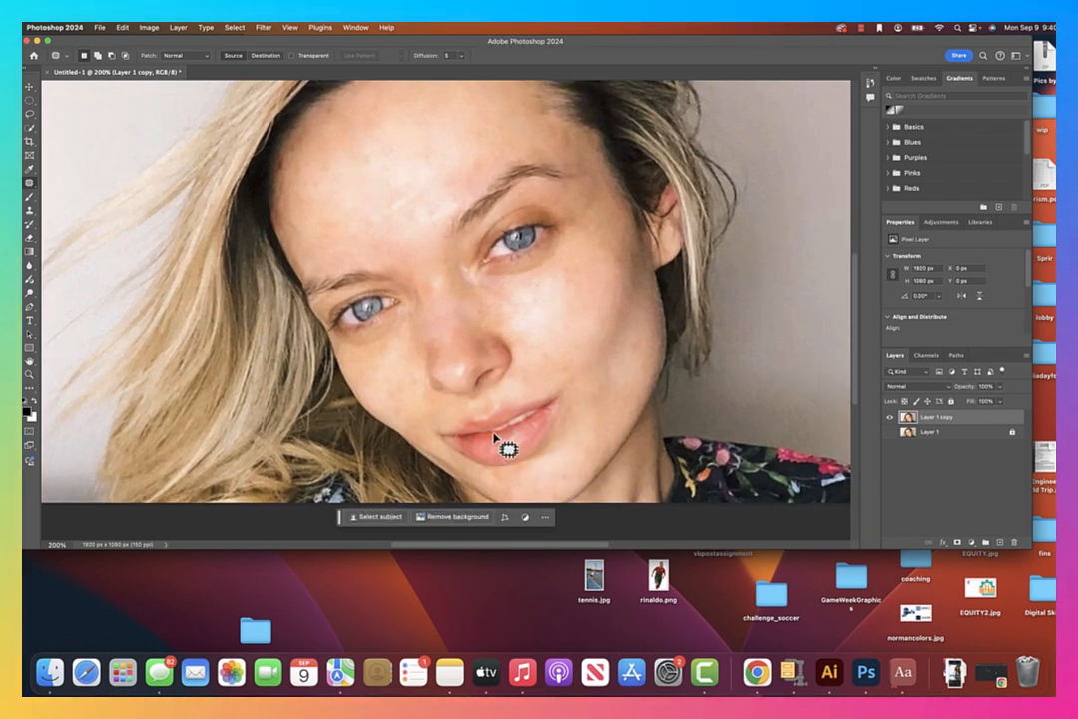
pyautogui.moveTo(494, 434)
pyautogui.mouseDown()
pyautogui.moveTo(479, 434)
pyautogui.moveTo(508, 447)
pyautogui.mouseUp()
pyautogui.press('super+d')
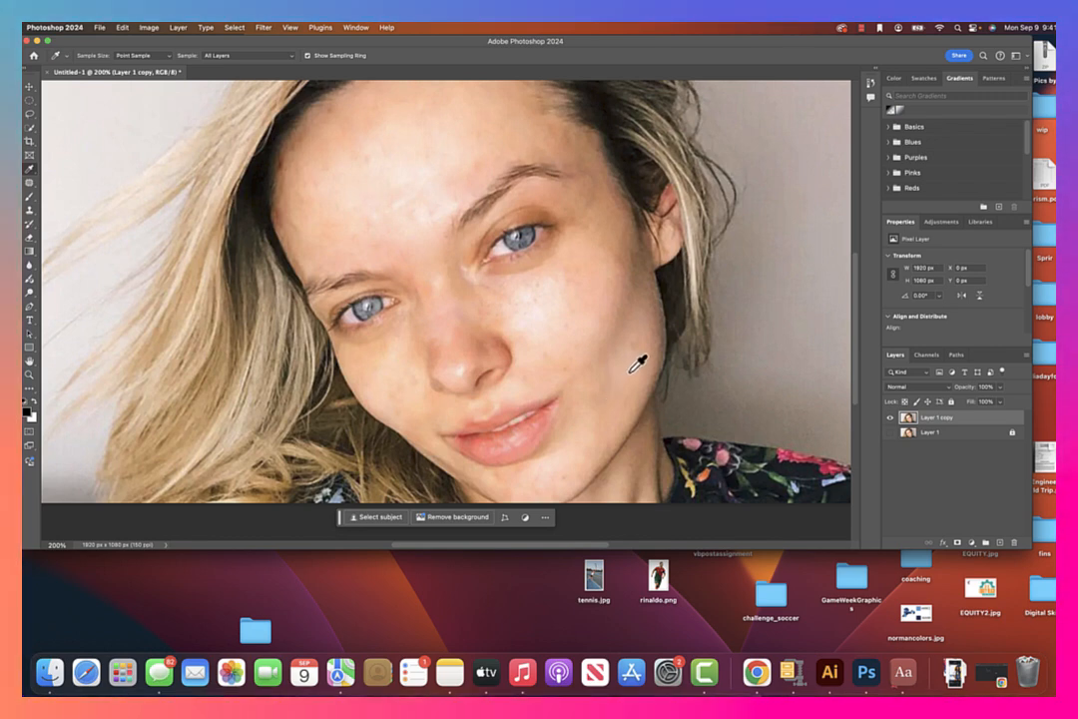
# Sample the skin tone from the image-right cheek and set the Brush to 11% flow and a size of about 146 px.
pyautogui.click(631, 361)
pyautogui.click(29, 197)
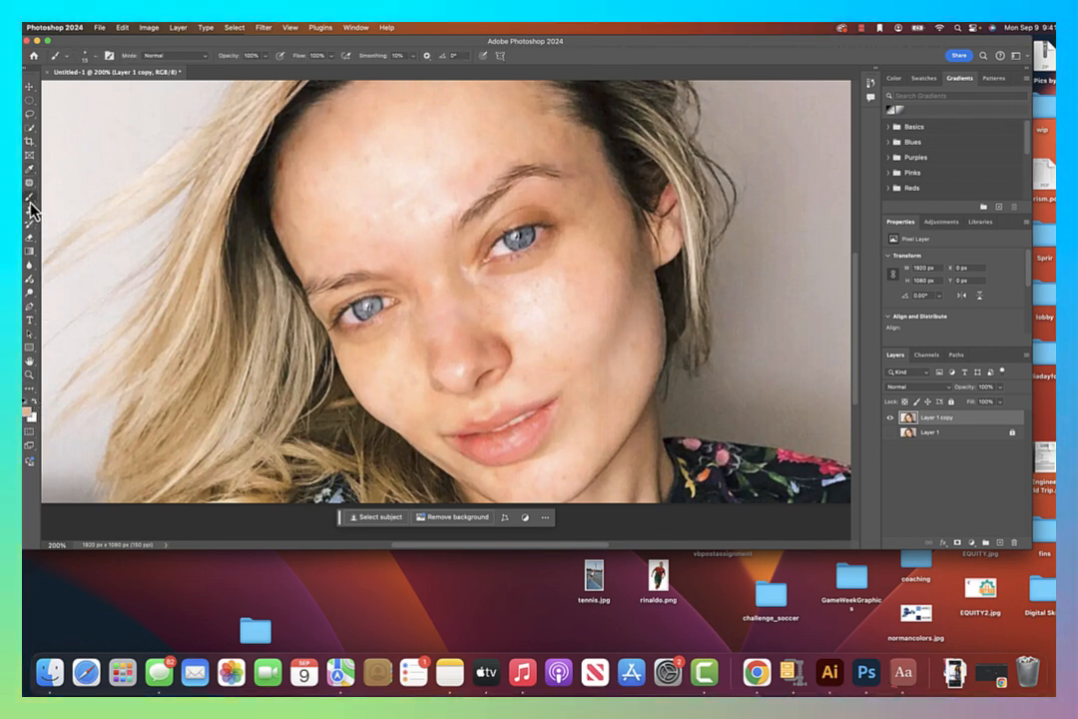
pyautogui.click(331, 56)
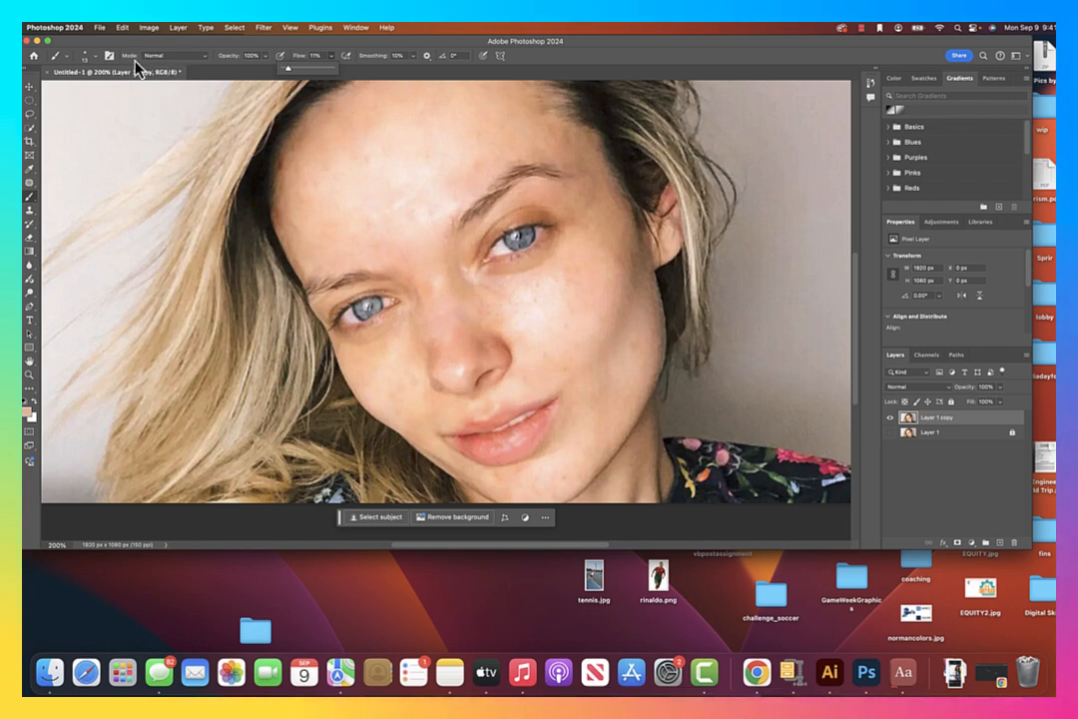
pyautogui.click(85, 55)
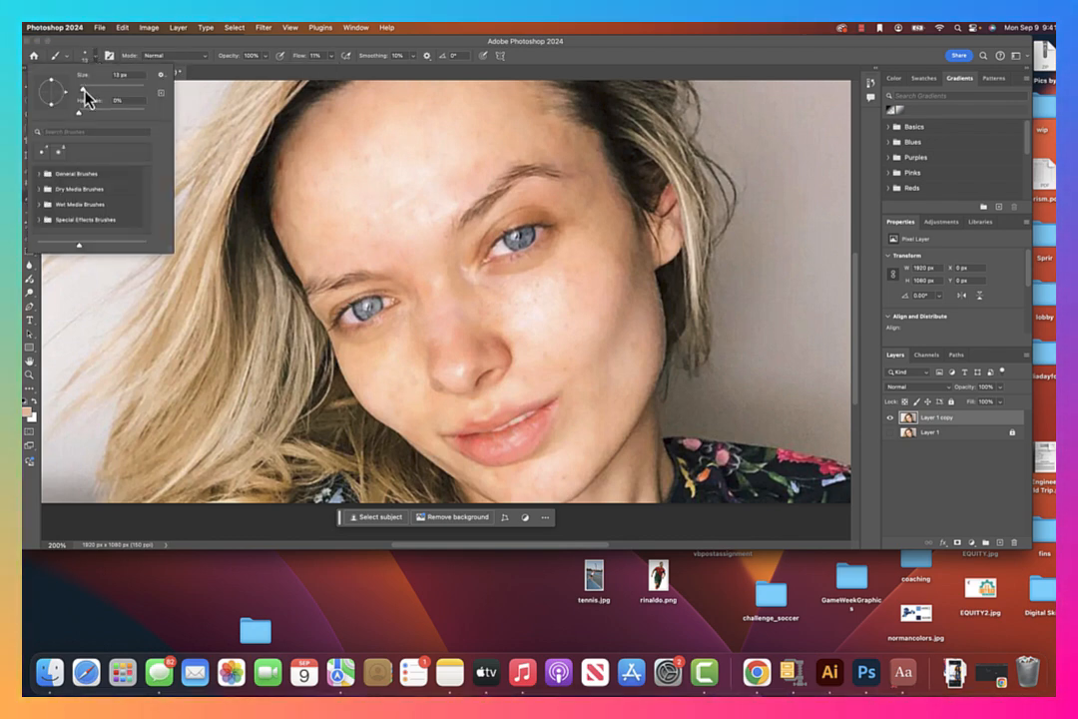
pyautogui.moveTo(91, 89); pyautogui.dragTo(95, 89)
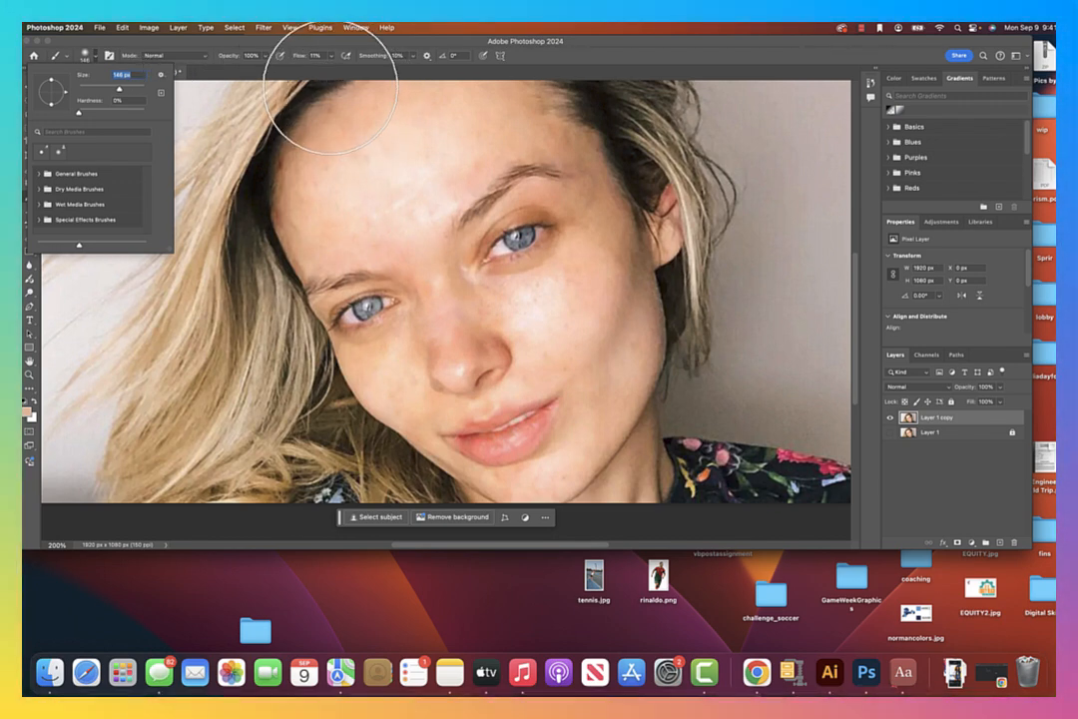
# Set the brush opacity to 13% and its flow to 100%.
pyautogui.click(265, 57)
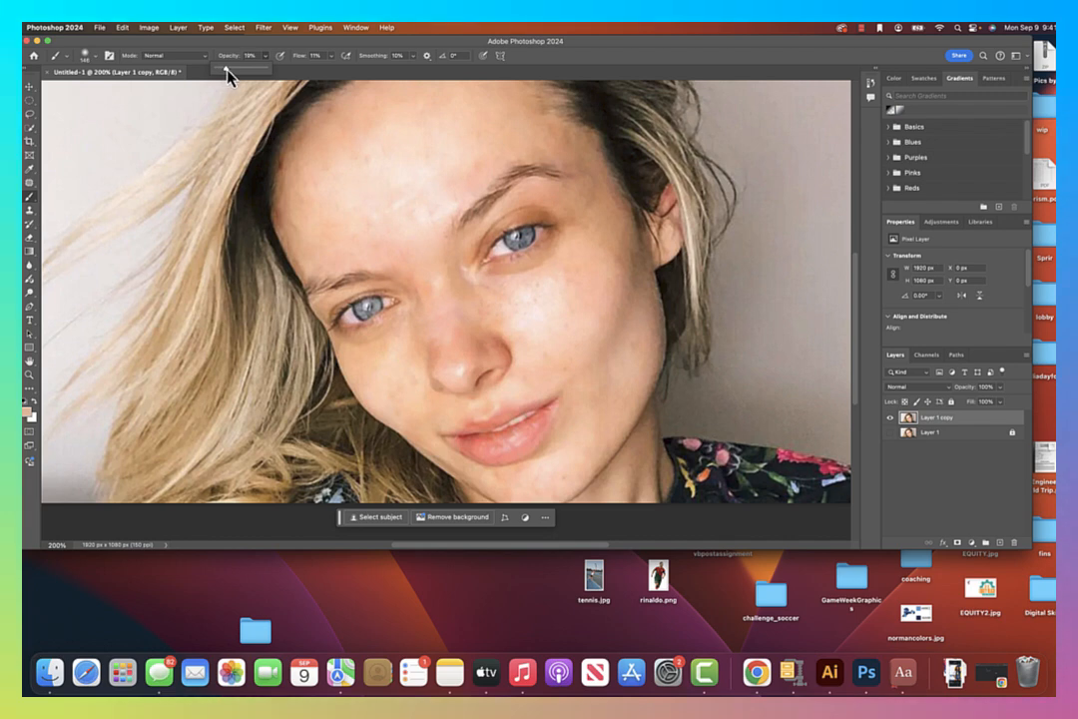
pyautogui.moveTo(225, 76); pyautogui.dragTo(226, 77)
pyautogui.click(331, 56)
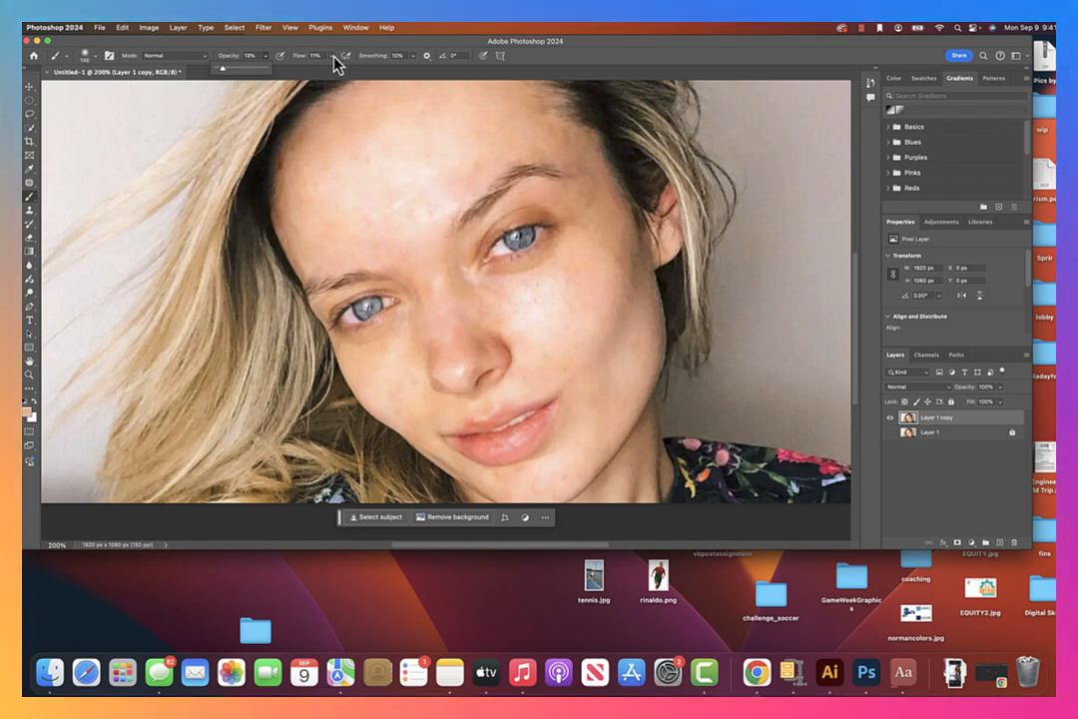
pyautogui.moveTo(332, 74); pyautogui.dragTo(380, 81)
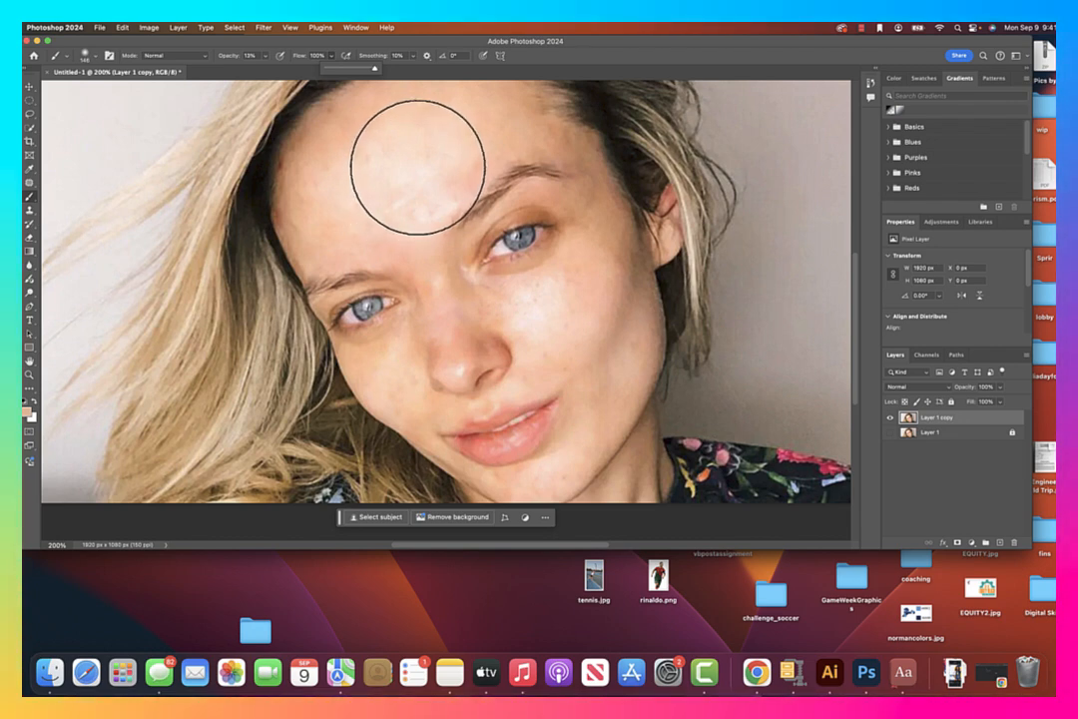
# Try painting the sampled skin tone across the forehead at 100% brush opacity, and undo the stroke.
pyautogui.click(265, 56)
pyautogui.moveTo(265, 67); pyautogui.dragTo(301, 69)
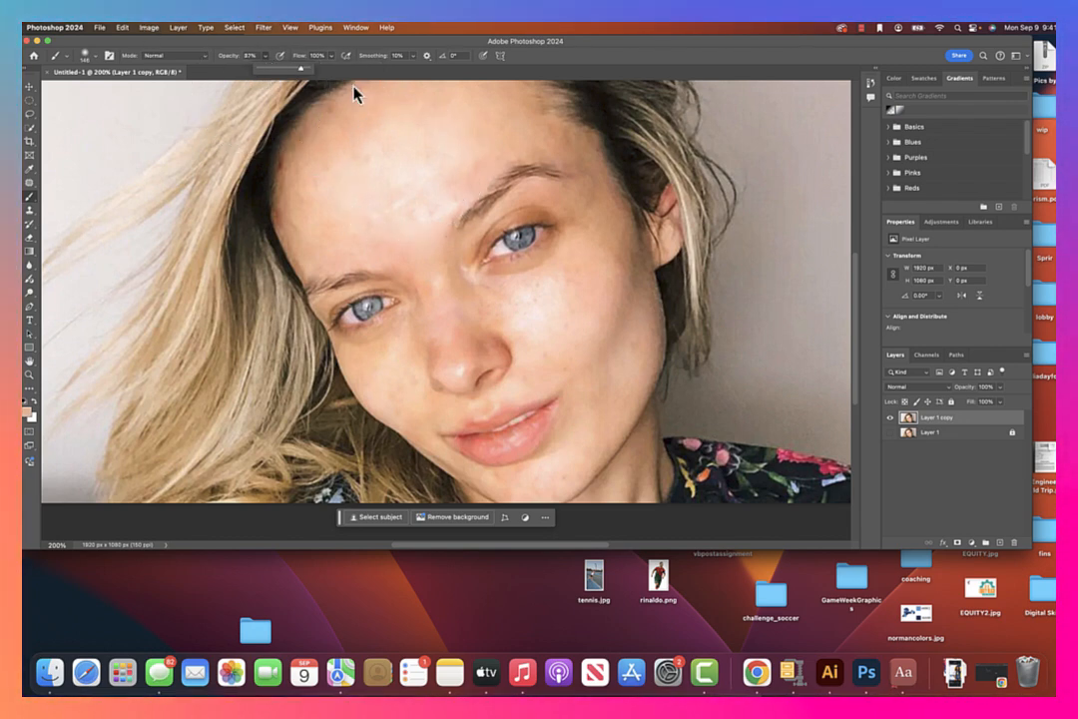
pyautogui.moveTo(431, 188)
pyautogui.mouseDown()
pyautogui.moveTo(389, 192)
pyautogui.moveTo(339, 150)
pyautogui.mouseUp()
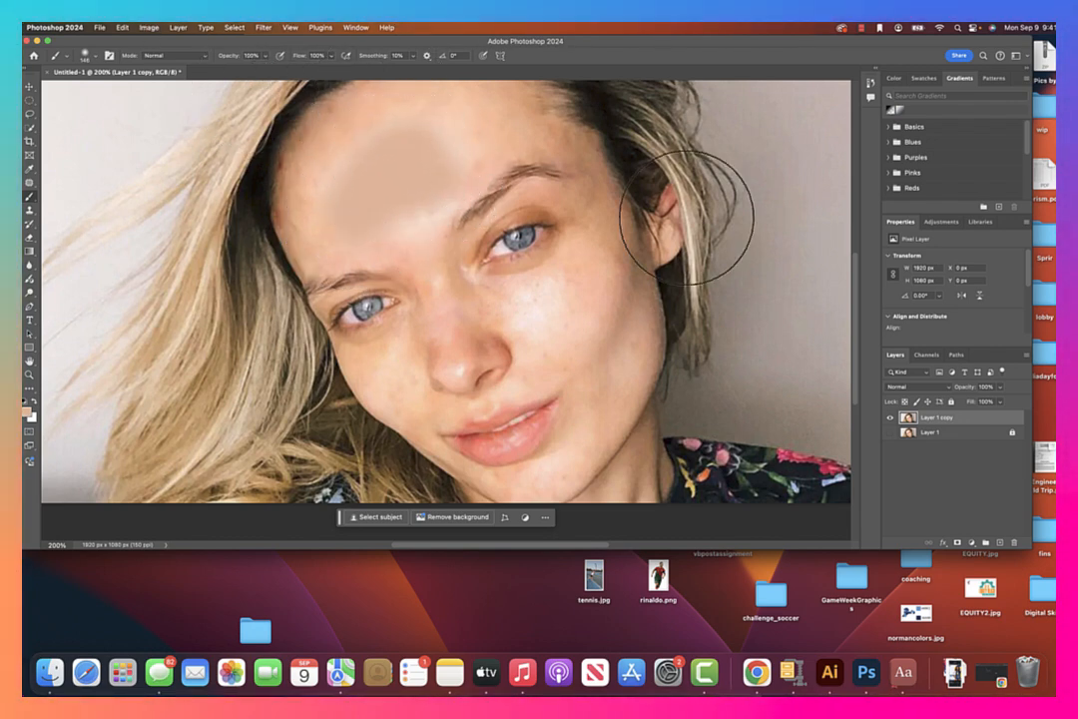
pyautogui.press('super+z')
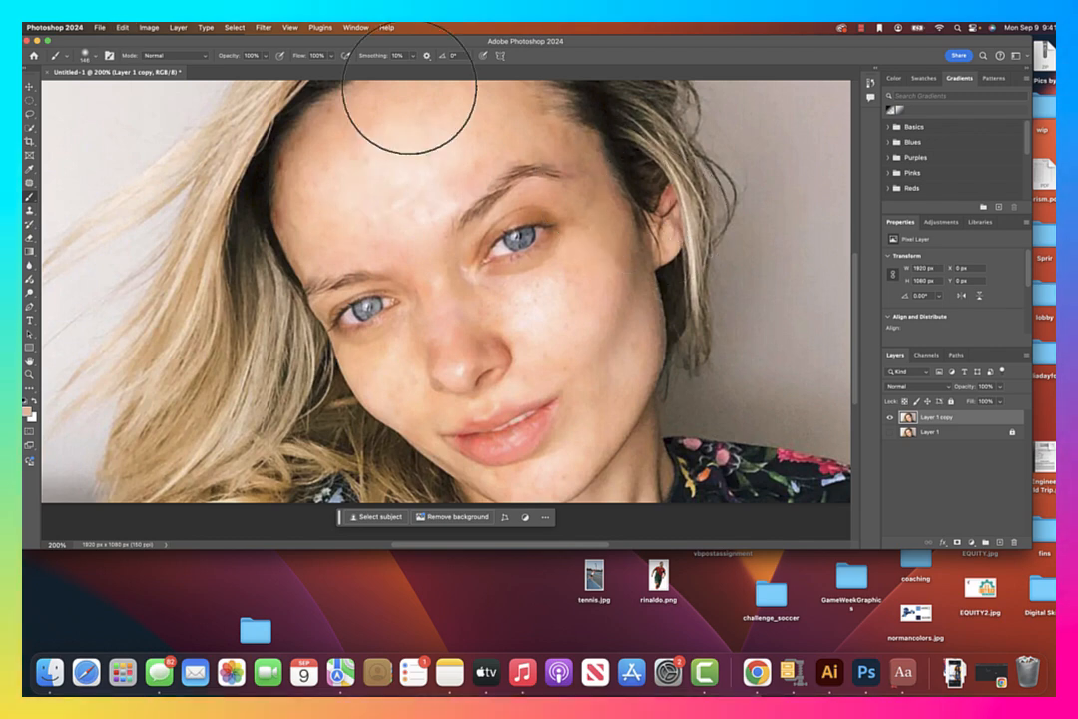
# Set the brush opacity to 13% and paint the skin tone over the forehead and upper image-right cheek to even them out.
pyautogui.click(264, 56)
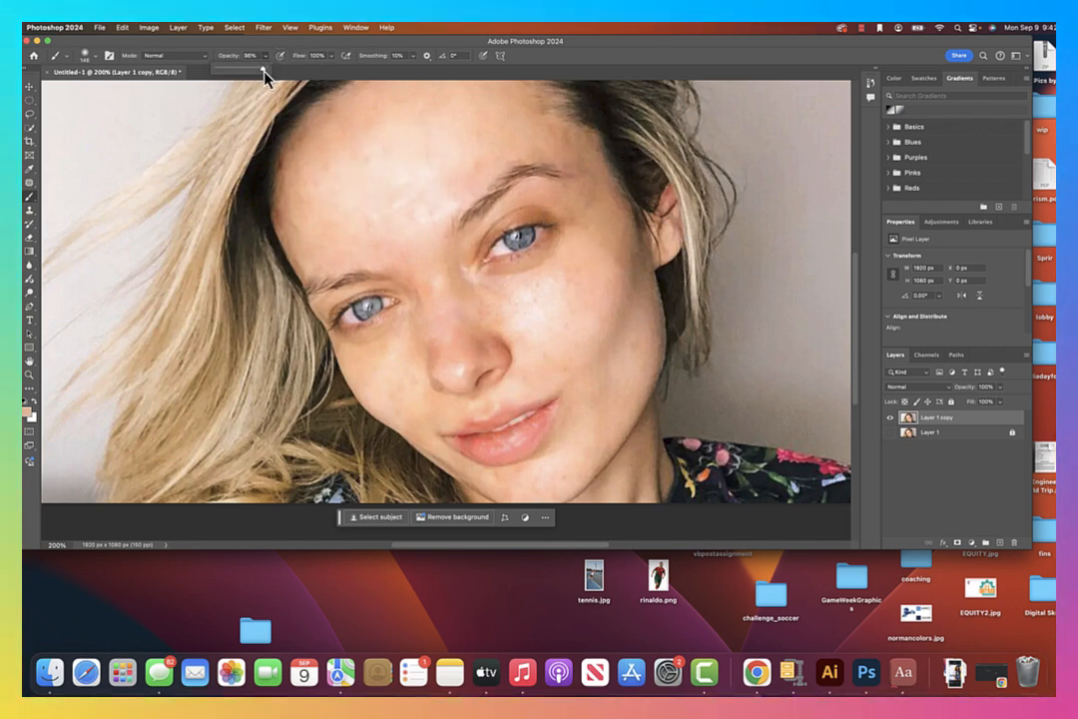
pyautogui.moveTo(265, 72); pyautogui.dragTo(226, 77)
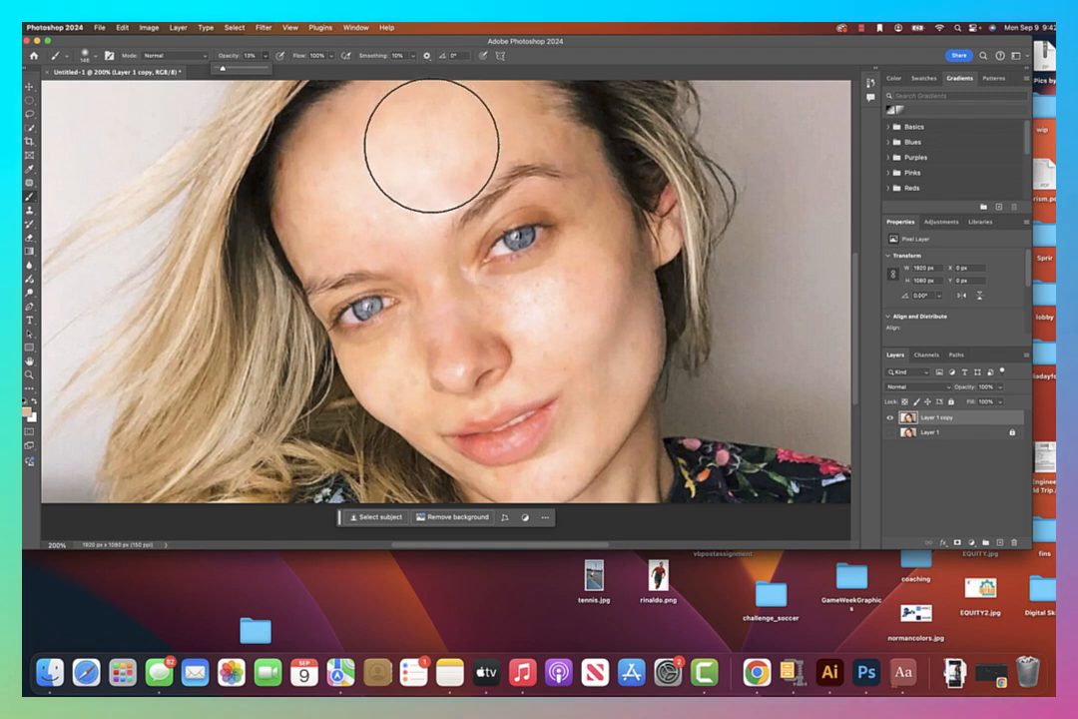
pyautogui.moveTo(454, 143)
pyautogui.mouseDown()
pyautogui.moveTo(391, 213)
pyautogui.moveTo(466, 149)
pyautogui.moveTo(367, 212)
pyautogui.moveTo(482, 154)
pyautogui.moveTo(437, 184)
pyautogui.moveTo(473, 147)
pyautogui.moveTo(437, 187)
pyautogui.moveTo(374, 189)
pyautogui.moveTo(475, 150)
pyautogui.moveTo(441, 149)
pyautogui.moveTo(457, 168)
pyautogui.moveTo(386, 197)
pyautogui.moveTo(442, 149)
pyautogui.moveTo(364, 106)
pyautogui.moveTo(439, 106)
pyautogui.moveTo(507, 147)
pyautogui.moveTo(466, 151)
pyautogui.moveTo(470, 139)
pyautogui.moveTo(440, 140)
pyautogui.moveTo(402, 169)
pyautogui.moveTo(482, 140)
pyautogui.moveTo(414, 194)
pyautogui.moveTo(434, 183)
pyautogui.moveTo(398, 245)
pyautogui.moveTo(432, 207)
pyautogui.moveTo(427, 236)
pyautogui.moveTo(545, 297)
pyautogui.mouseUp()
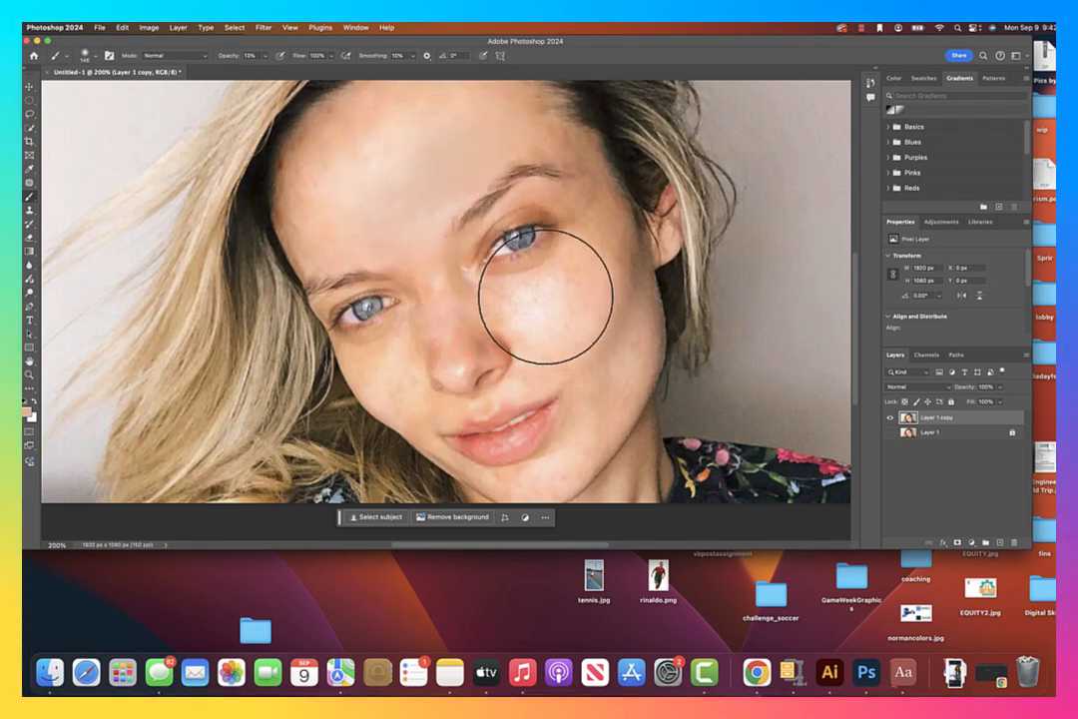
pyautogui.moveTo(419, 133)
pyautogui.mouseDown()
pyautogui.moveTo(344, 178)
pyautogui.moveTo(359, 185)
pyautogui.moveTo(426, 164)
pyautogui.moveTo(497, 124)
pyautogui.moveTo(436, 120)
pyautogui.moveTo(387, 88)
pyautogui.mouseUp()
pyautogui.moveTo(331, 130)
pyautogui.mouseDown()
pyautogui.moveTo(365, 108)
pyautogui.moveTo(329, 198)
pyautogui.moveTo(337, 227)
pyautogui.moveTo(375, 257)
pyautogui.moveTo(362, 240)
pyautogui.moveTo(392, 209)
pyautogui.moveTo(405, 201)
pyautogui.moveTo(420, 223)
pyautogui.mouseUp()
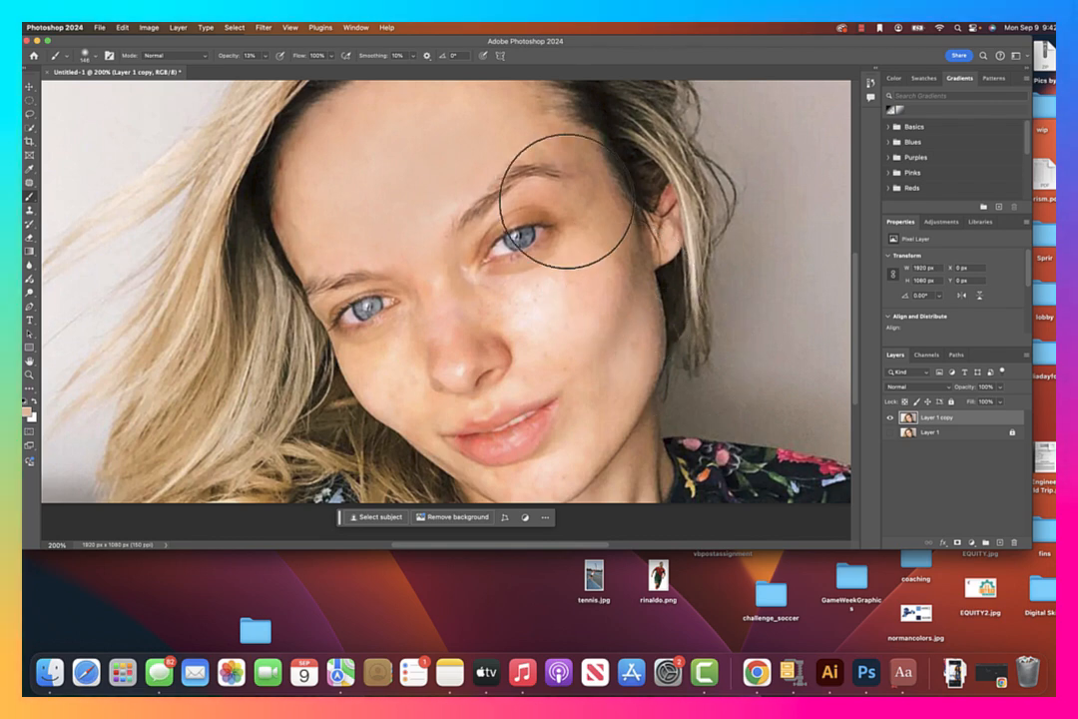
pyautogui.moveTo(423, 159)
pyautogui.mouseDown()
pyautogui.moveTo(433, 179)
pyautogui.moveTo(408, 223)
pyautogui.moveTo(480, 152)
pyautogui.moveTo(438, 189)
pyautogui.moveTo(429, 171)
pyautogui.moveTo(491, 113)
pyautogui.moveTo(547, 136)
pyautogui.moveTo(501, 138)
pyautogui.mouseUp()
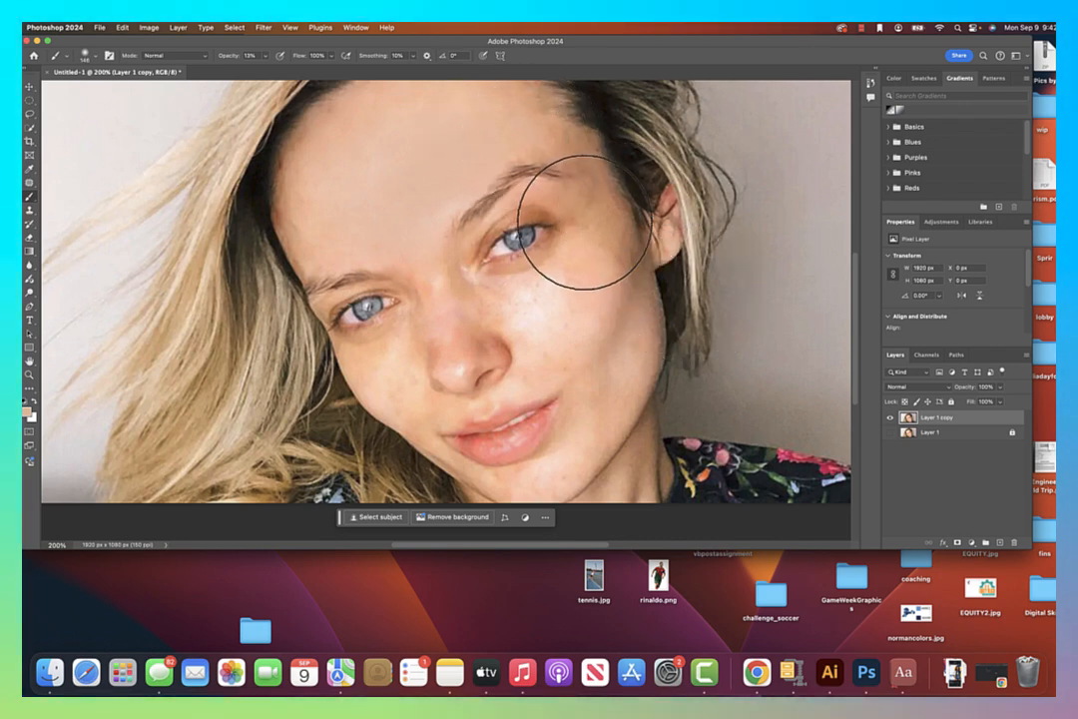
# Paint the skin tone over the image-right temple, cheek and jaw, the skin beside the mouth, and the image-left cheek.
pyautogui.moveTo(596, 217); pyautogui.dragTo(614, 235)
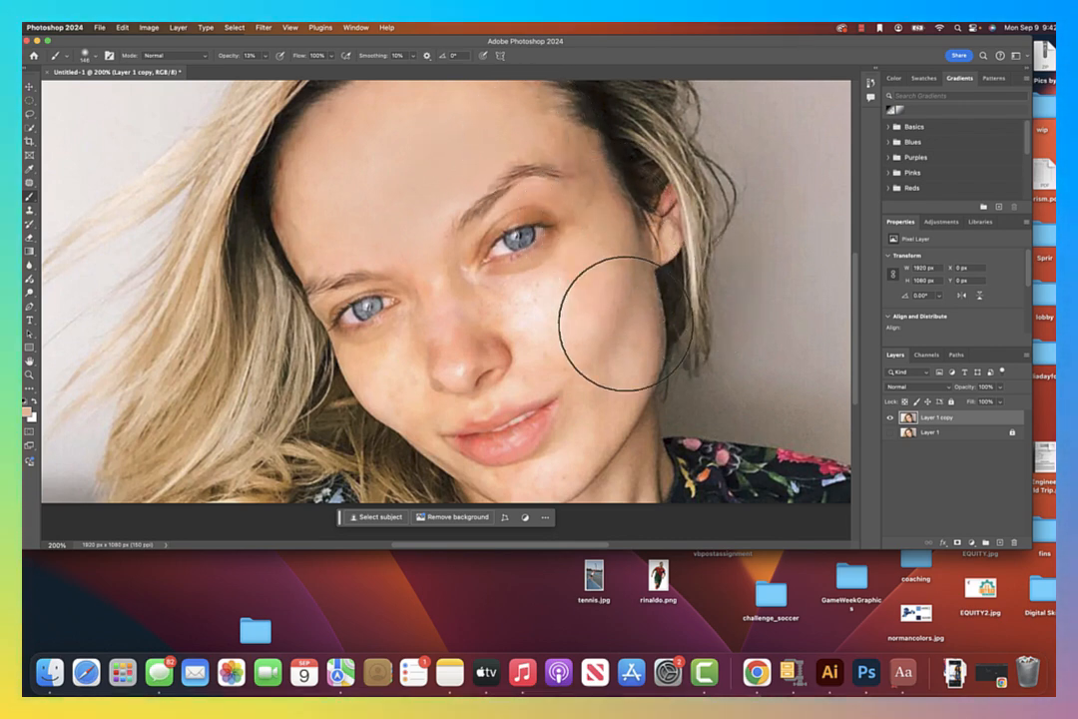
pyautogui.moveTo(625, 323)
pyautogui.mouseDown()
pyautogui.moveTo(606, 269)
pyautogui.moveTo(610, 282)
pyautogui.moveTo(602, 206)
pyautogui.moveTo(611, 272)
pyautogui.moveTo(607, 228)
pyautogui.moveTo(572, 313)
pyautogui.moveTo(548, 321)
pyautogui.moveTo(543, 308)
pyautogui.moveTo(557, 301)
pyautogui.moveTo(515, 306)
pyautogui.moveTo(566, 325)
pyautogui.moveTo(536, 300)
pyautogui.moveTo(517, 306)
pyautogui.moveTo(536, 316)
pyautogui.moveTo(469, 295)
pyautogui.moveTo(500, 314)
pyautogui.moveTo(474, 310)
pyautogui.moveTo(565, 306)
pyautogui.moveTo(572, 298)
pyautogui.moveTo(510, 292)
pyautogui.moveTo(580, 285)
pyautogui.moveTo(522, 295)
pyautogui.moveTo(555, 279)
pyautogui.moveTo(532, 297)
pyautogui.moveTo(505, 295)
pyautogui.moveTo(559, 278)
pyautogui.moveTo(502, 297)
pyautogui.moveTo(574, 264)
pyautogui.moveTo(547, 289)
pyautogui.moveTo(599, 249)
pyautogui.moveTo(622, 371)
pyautogui.moveTo(598, 385)
pyautogui.moveTo(645, 416)
pyautogui.mouseUp()
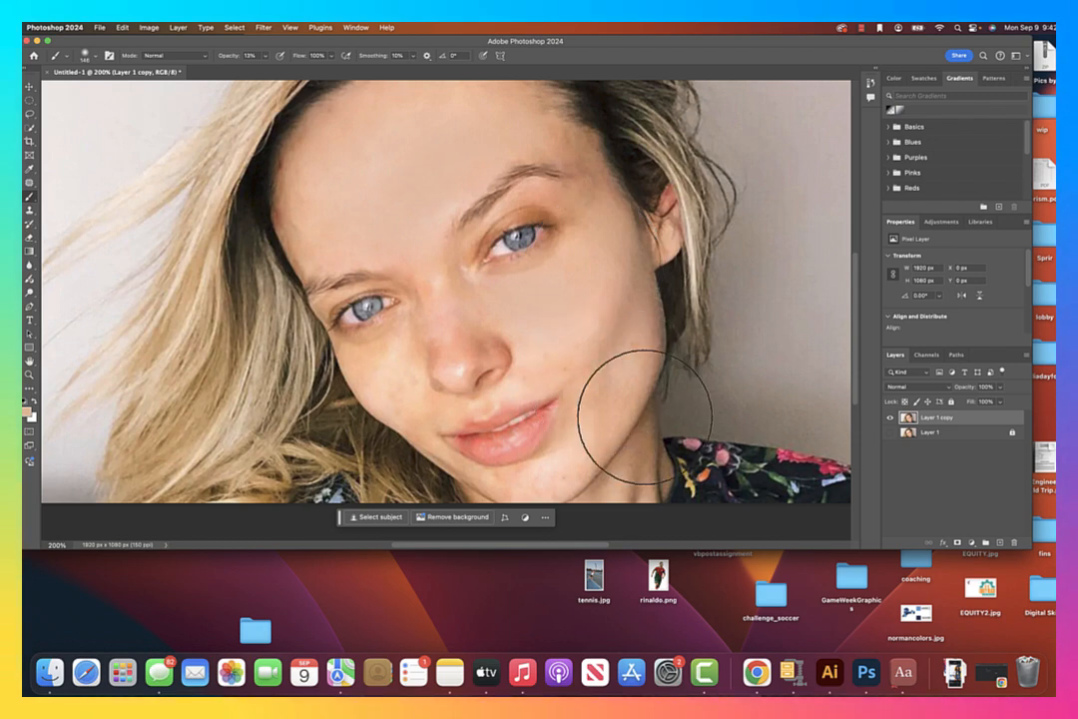
pyautogui.moveTo(534, 307)
pyautogui.mouseDown()
pyautogui.moveTo(557, 337)
pyautogui.moveTo(542, 371)
pyautogui.moveTo(546, 360)
pyautogui.moveTo(589, 359)
pyautogui.mouseUp()
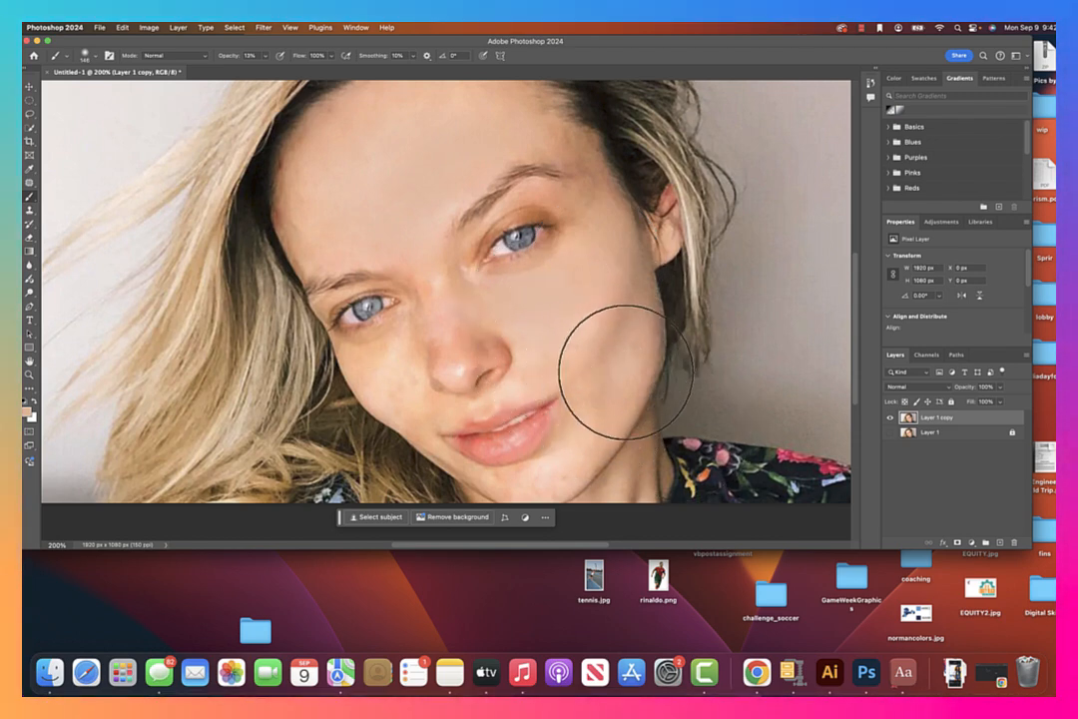
pyautogui.moveTo(570, 410); pyautogui.dragTo(594, 380)
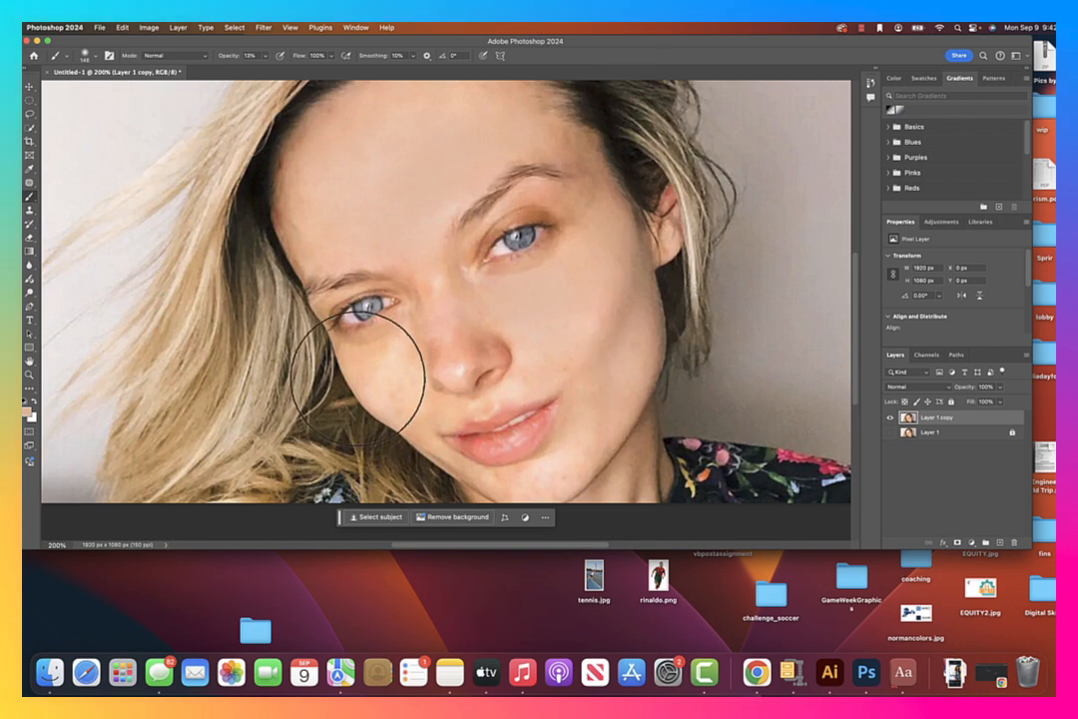
pyautogui.moveTo(391, 373)
pyautogui.mouseDown()
pyautogui.moveTo(370, 370)
pyautogui.moveTo(416, 415)
pyautogui.mouseUp()
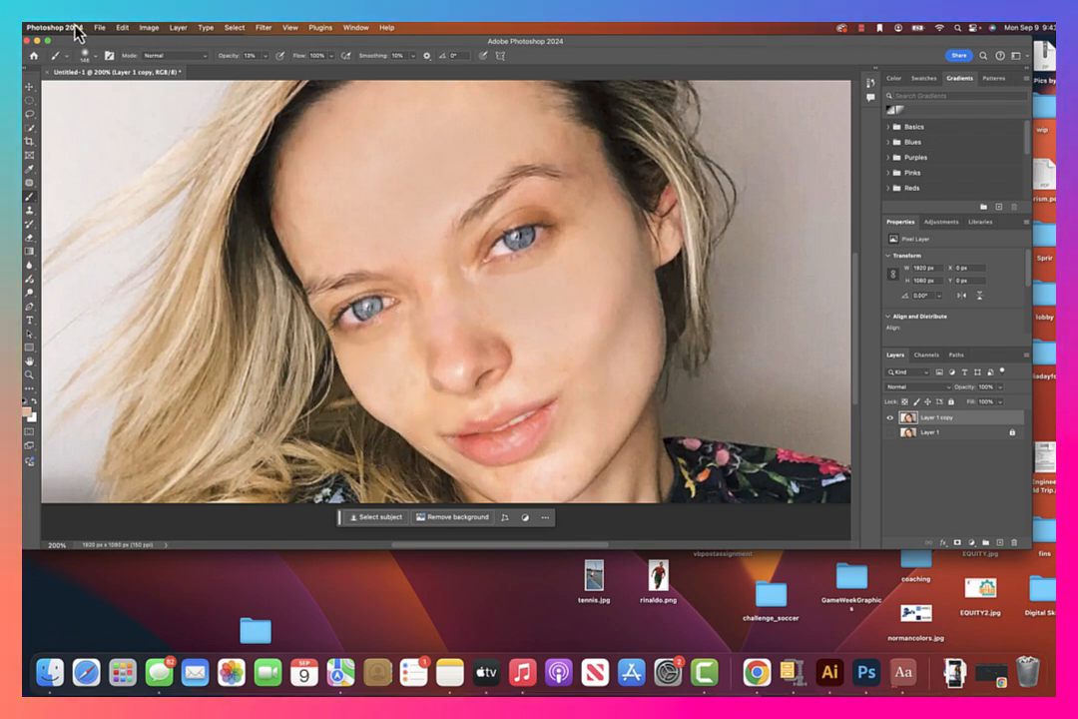
# Reduce the brush size to 62 px and paint the skin tone along the image-left forehead edge and down the nose.
pyautogui.click(96, 62)
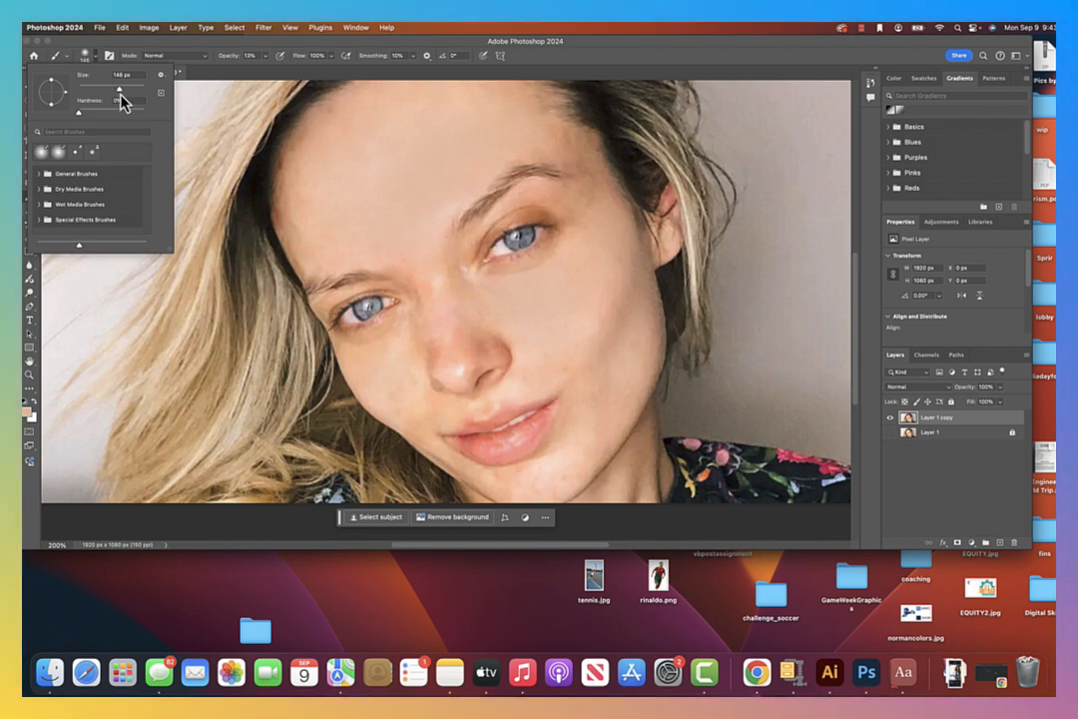
pyautogui.moveTo(294, 208); pyautogui.dragTo(298, 225)
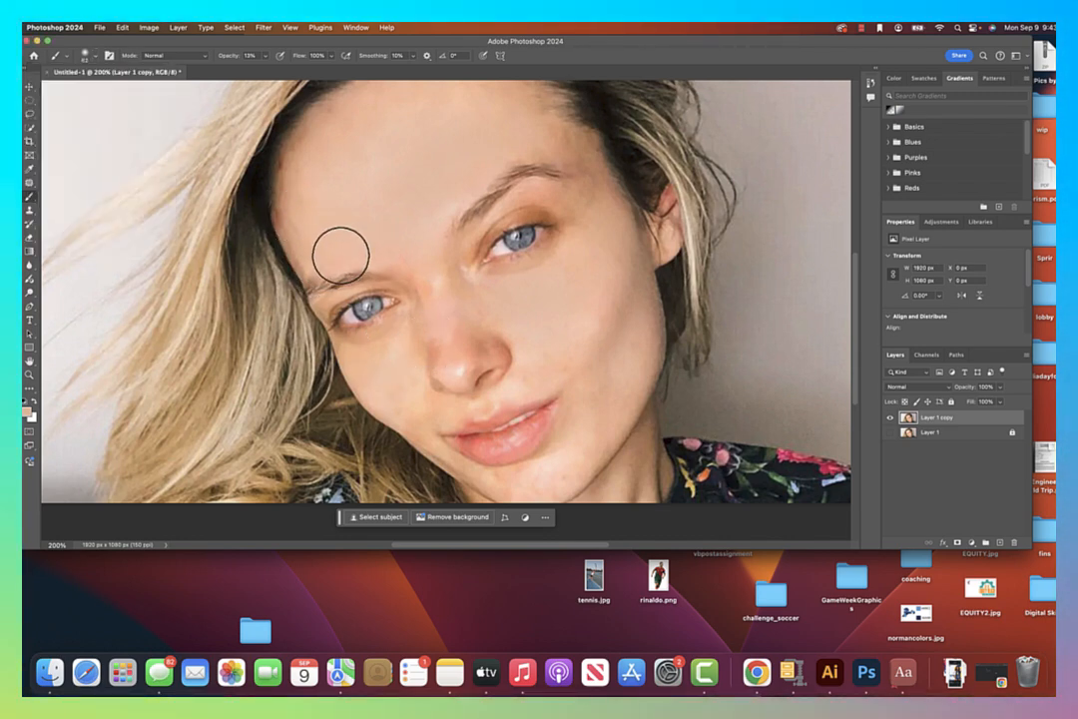
pyautogui.moveTo(423, 274)
pyautogui.mouseDown()
pyautogui.moveTo(435, 283)
pyautogui.moveTo(441, 270)
pyautogui.moveTo(474, 369)
pyautogui.mouseUp()
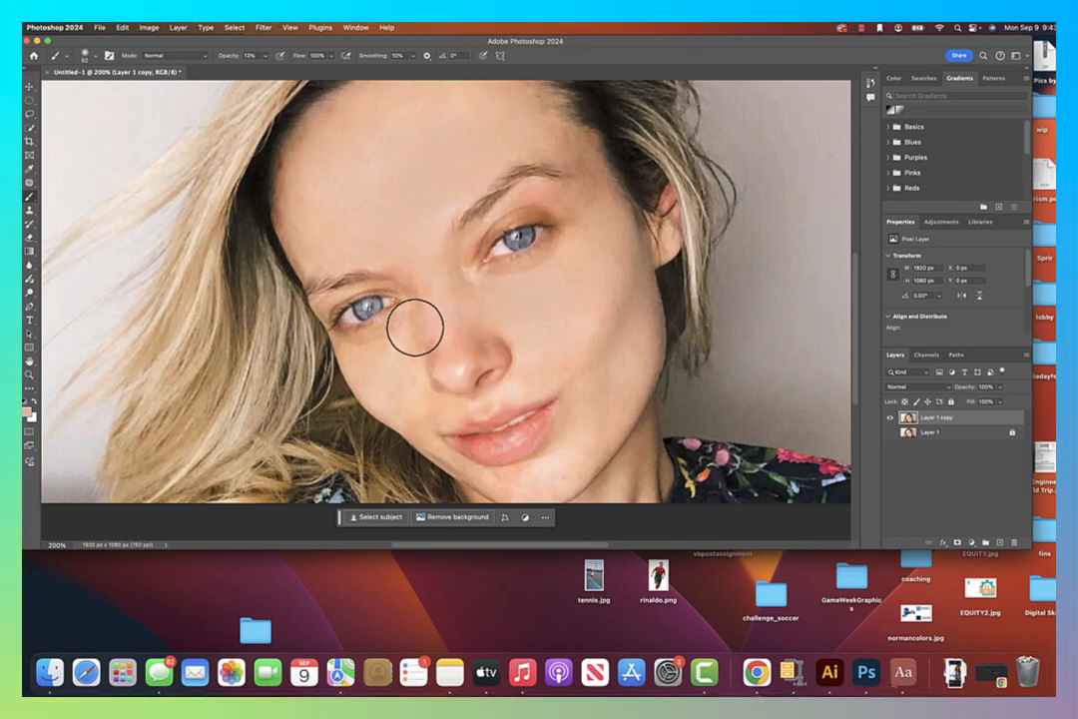
# Paint the skin tone beneath both eyes and resample the colour from the cheek below the image-right eye.
pyautogui.moveTo(415, 327)
pyautogui.mouseDown()
pyautogui.moveTo(420, 357)
pyautogui.moveTo(423, 322)
pyautogui.moveTo(414, 376)
pyautogui.moveTo(420, 345)
pyautogui.moveTo(392, 378)
pyautogui.moveTo(398, 343)
pyautogui.mouseUp()
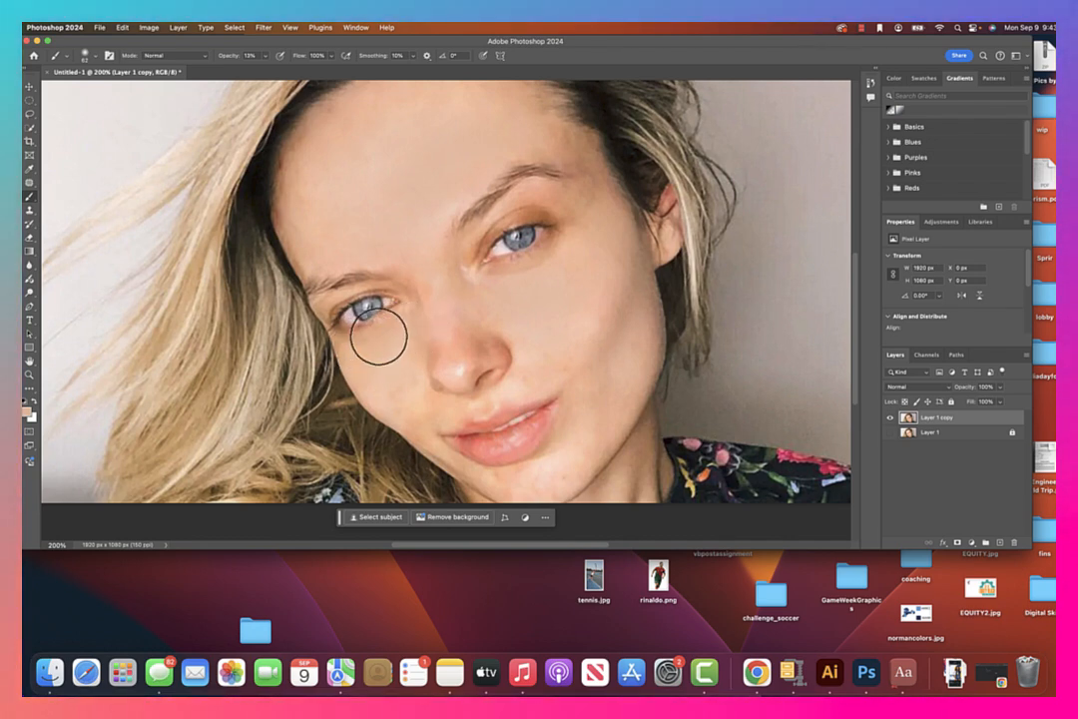
pyautogui.moveTo(354, 348); pyautogui.dragTo(402, 337)
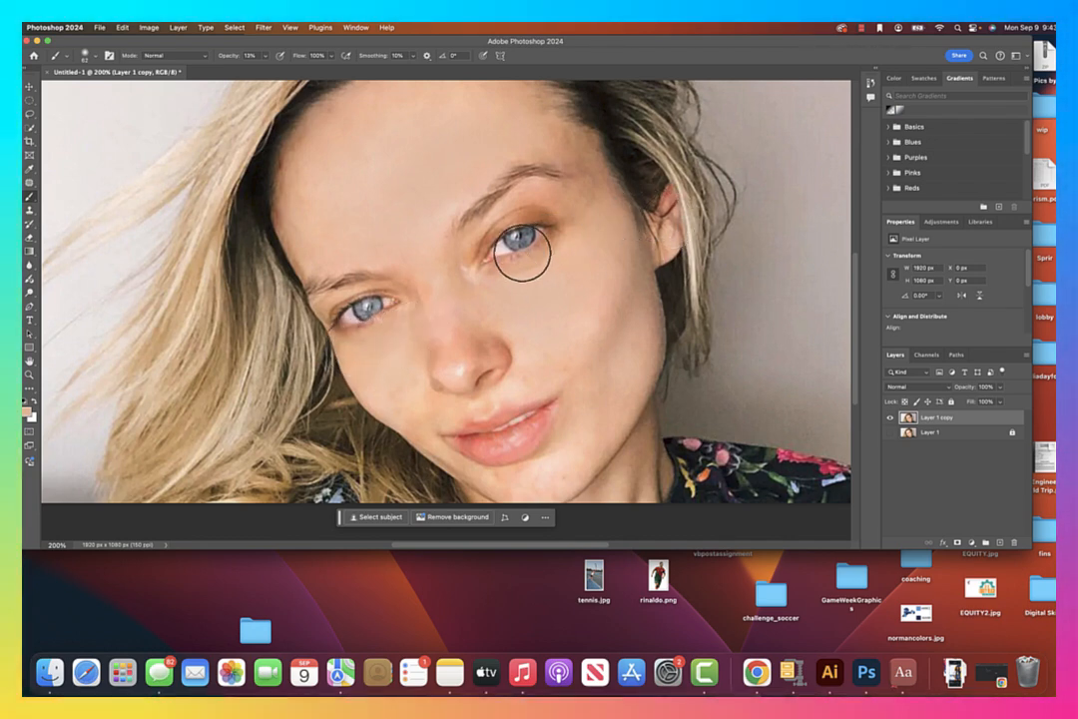
pyautogui.moveTo(524, 255); pyautogui.dragTo(503, 275)
pyautogui.keyDown('alt'); pyautogui.click(545, 277); pyautogui.keyUp('alt')
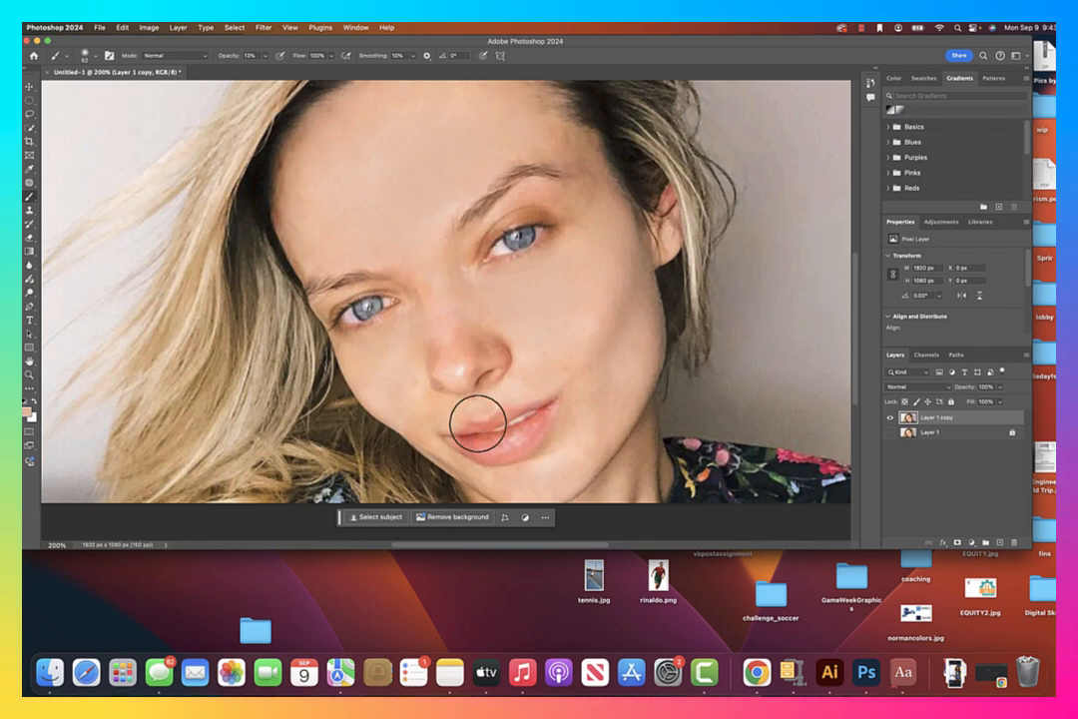
# Sample the pink lip colour from the image-left part of the mouth with the Eyedropper and return to the Brush.
pyautogui.click(29, 169)
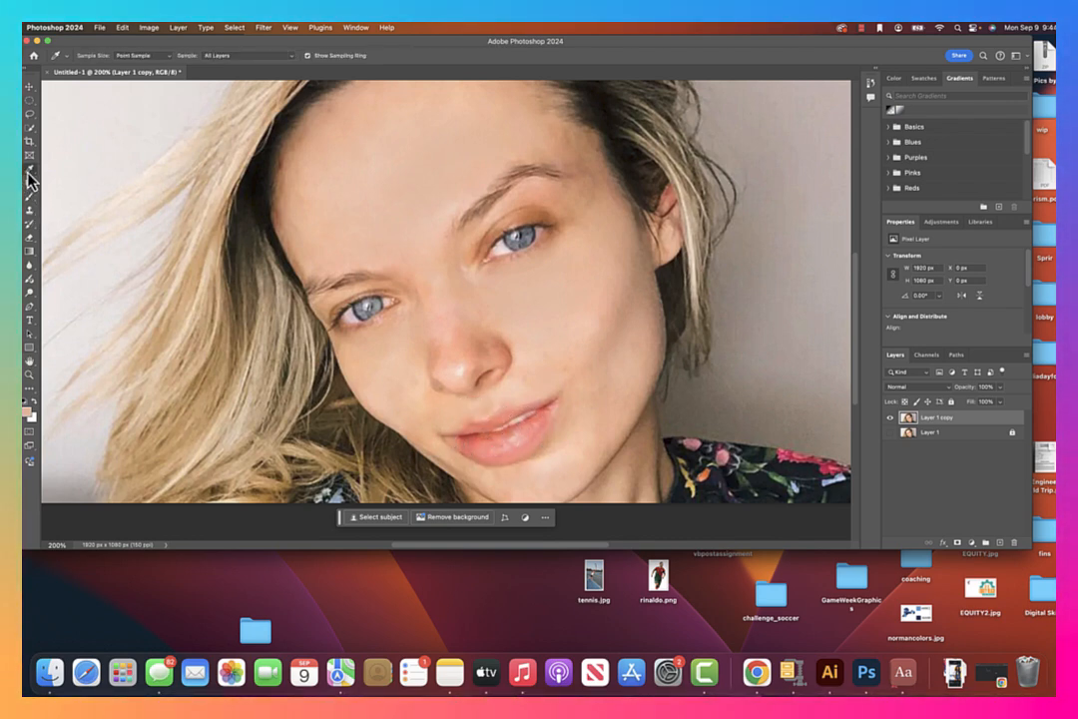
pyautogui.click(487, 434)
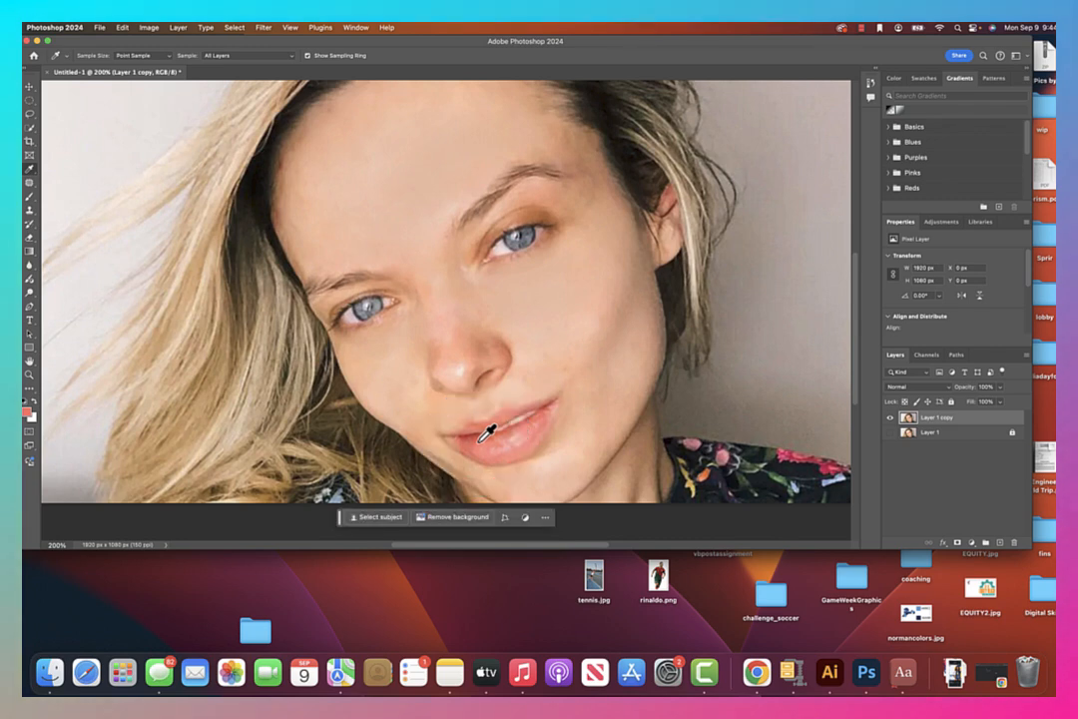
pyautogui.click(30, 199)
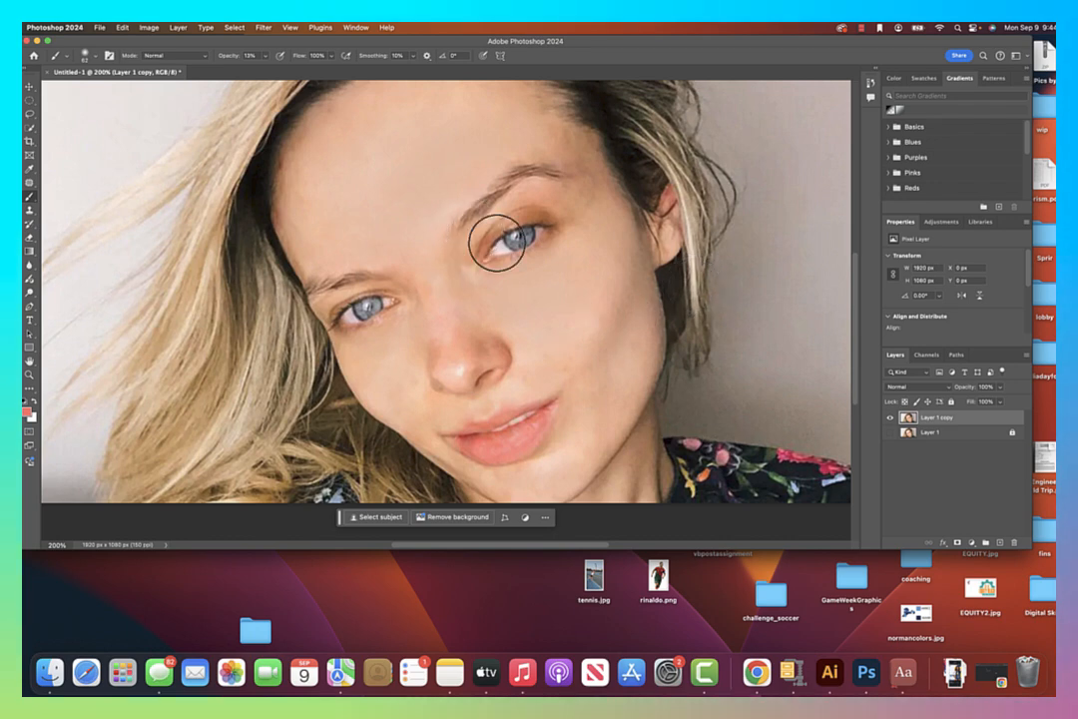
# Select both eyes with the Quick Selection tool.
pyautogui.click(27, 132)
pyautogui.click(57, 137)
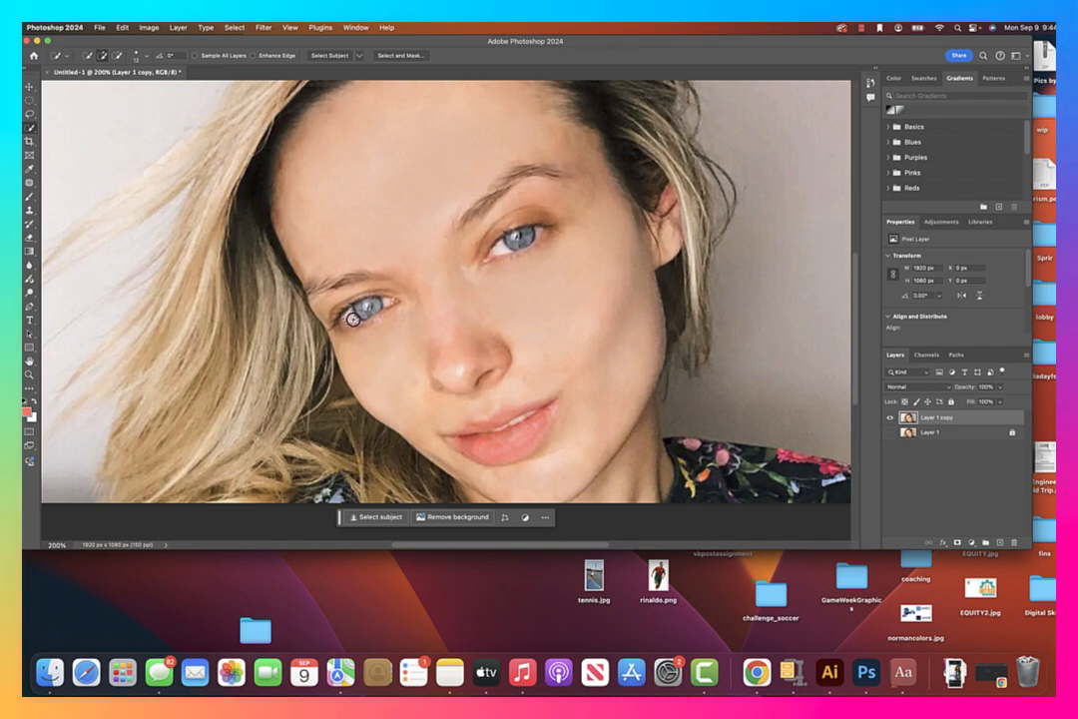
pyautogui.moveTo(349, 316); pyautogui.dragTo(389, 302)
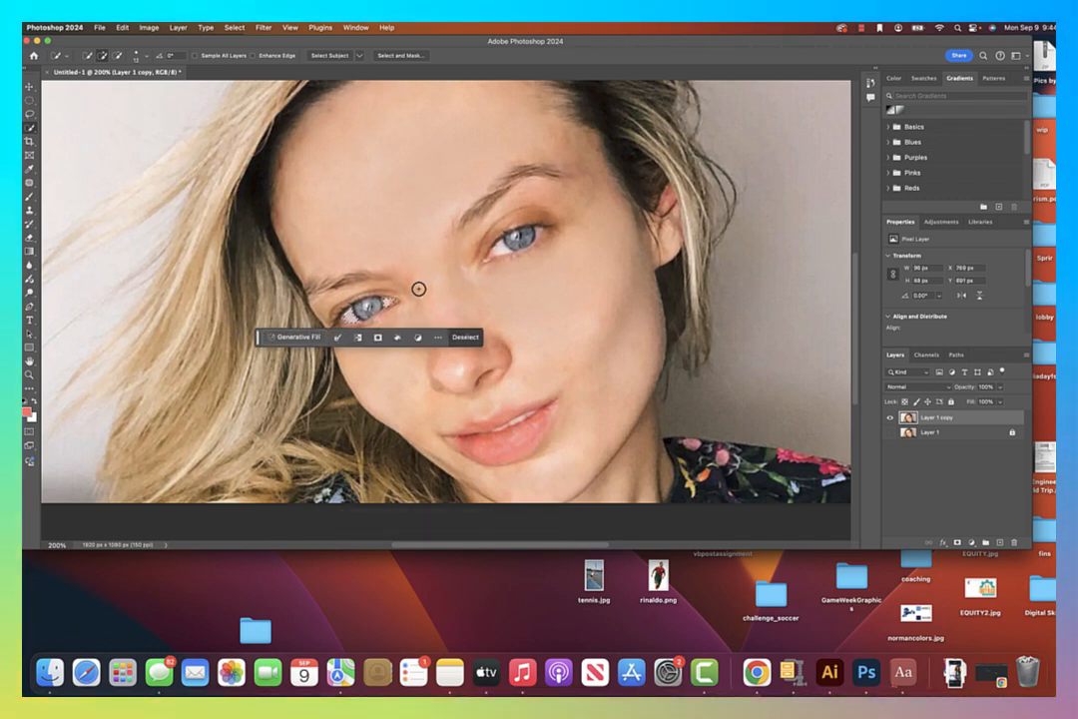
pyautogui.moveTo(496, 247); pyautogui.dragTo(540, 234)
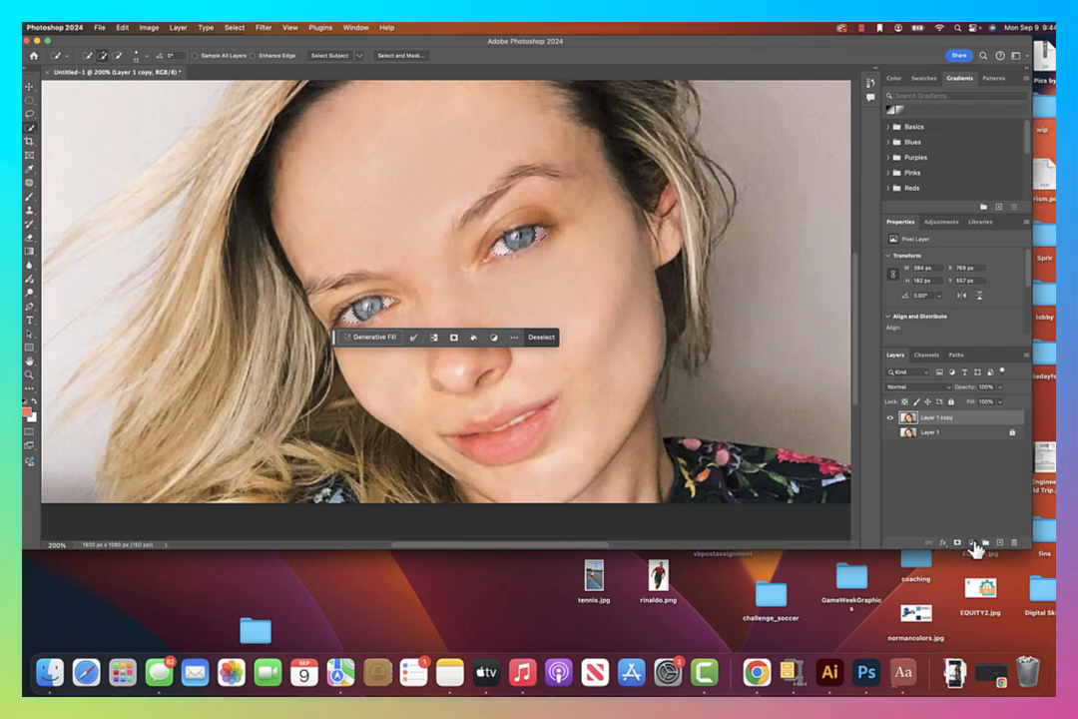
# Add a Brightness/Contrast adjustment layer masked to the selected eyes and set its brightness to 25.
pyautogui.click(972, 543)
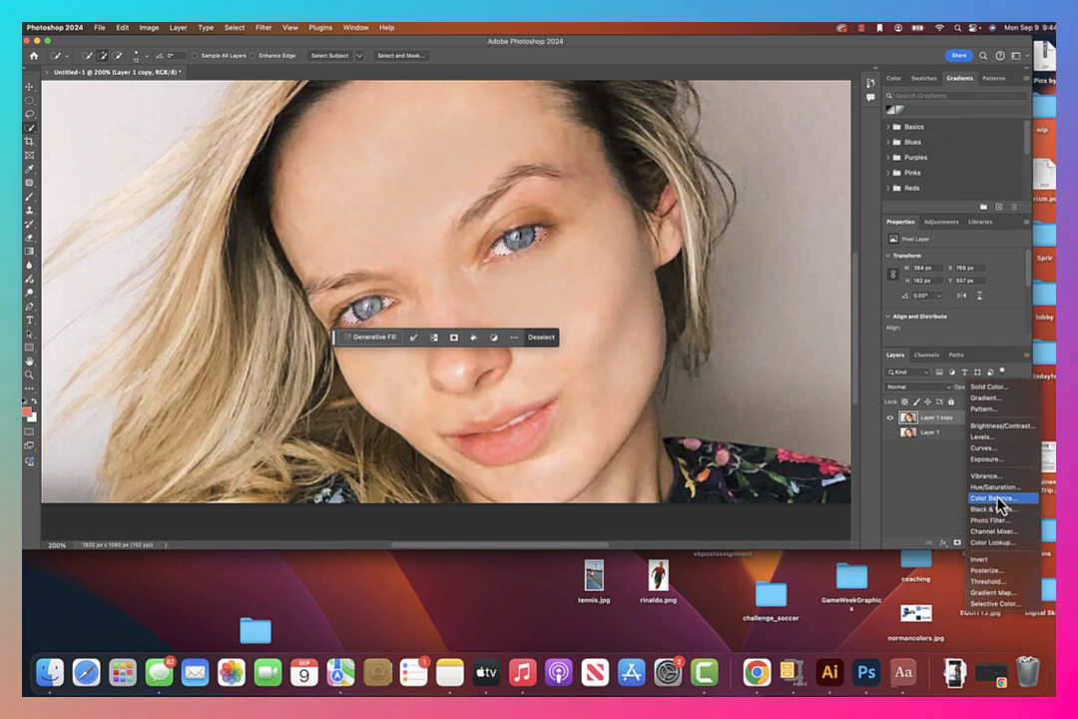
pyautogui.click(1004, 427)
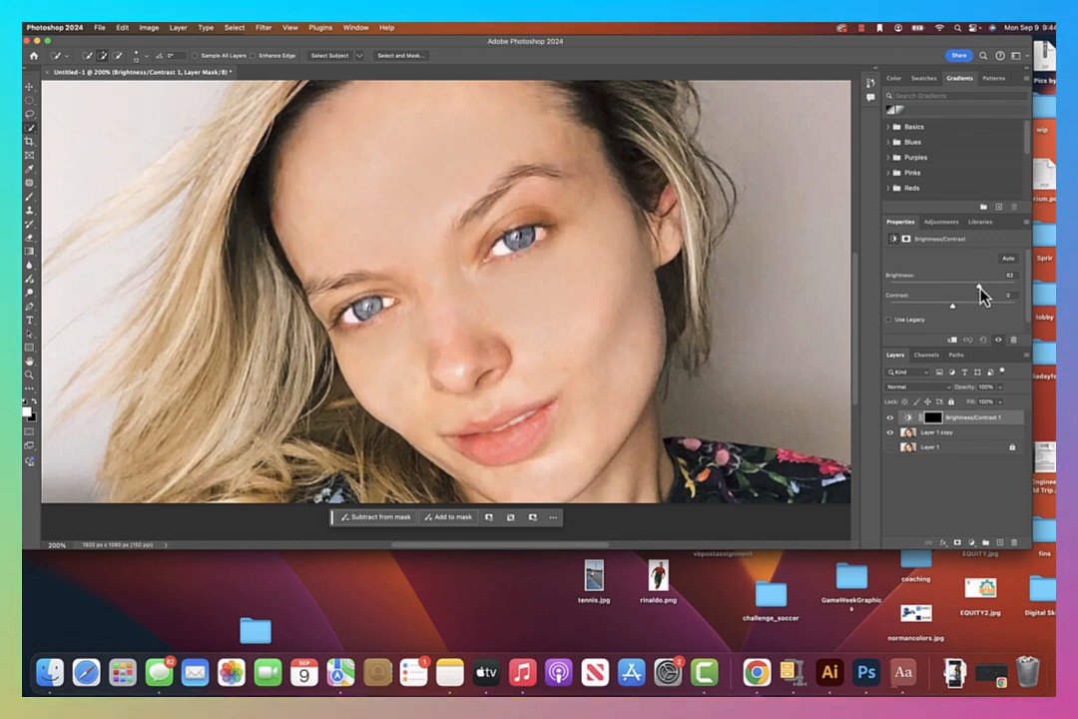
pyautogui.moveTo(979, 289); pyautogui.dragTo(961, 287)
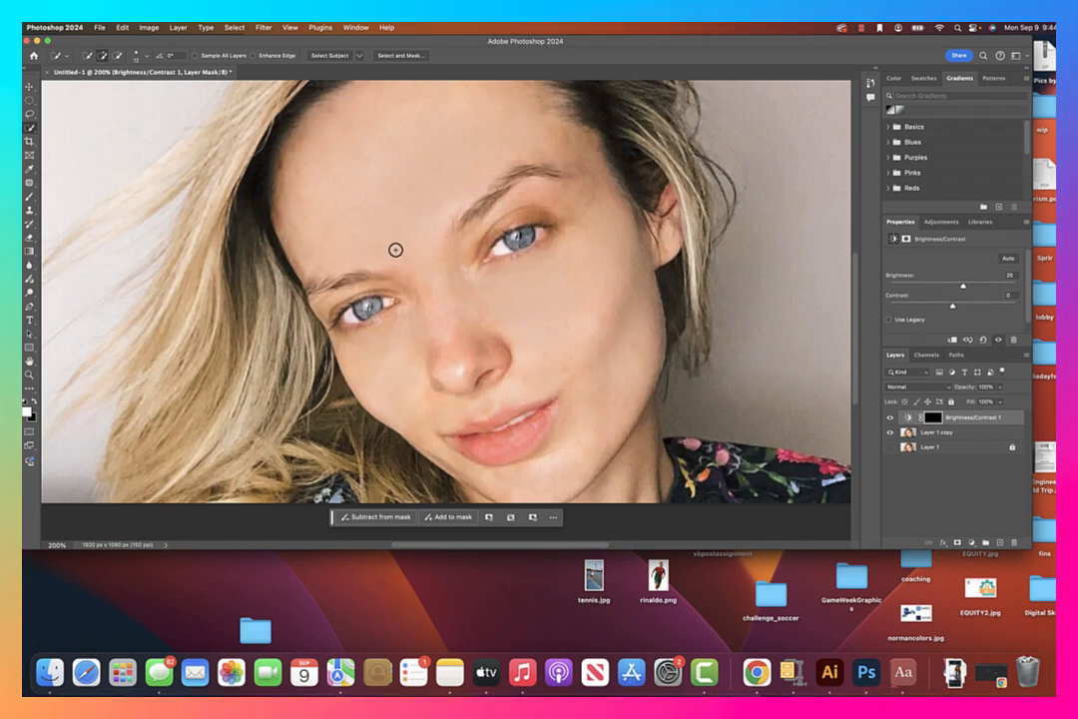
# Set the Clone Stamp brush to 59 px with 0% hardness and make Layer 1 copy the active layer.
pyautogui.click(30, 375)
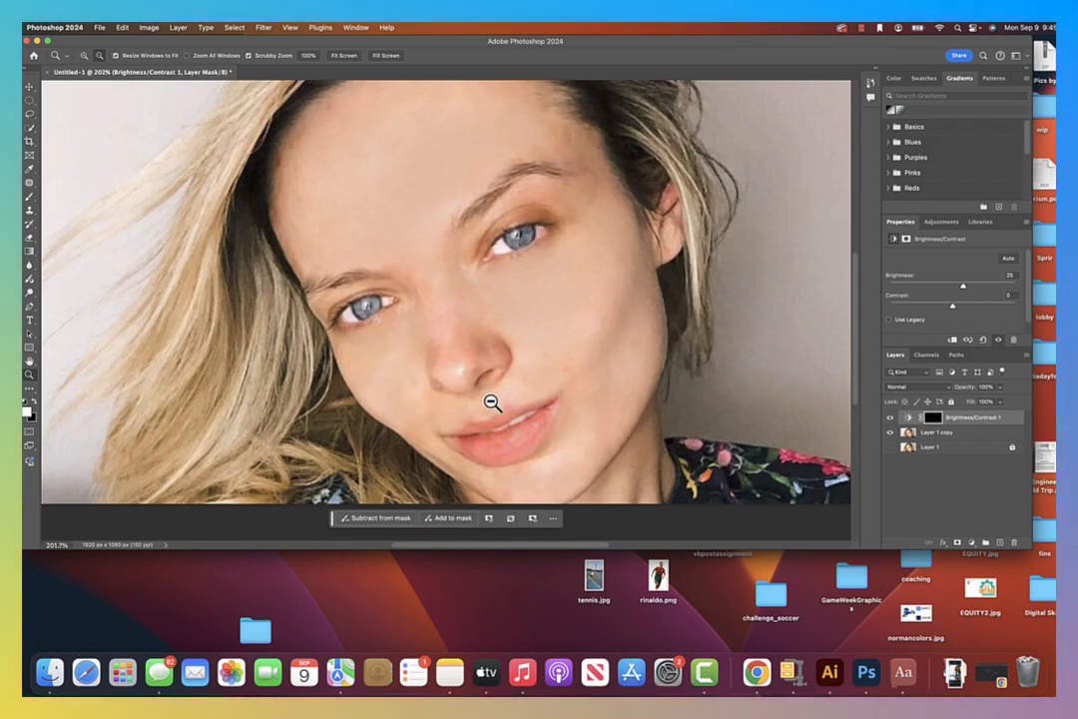
pyautogui.keyDown('alt'); pyautogui.click(456, 323); pyautogui.keyUp('alt')
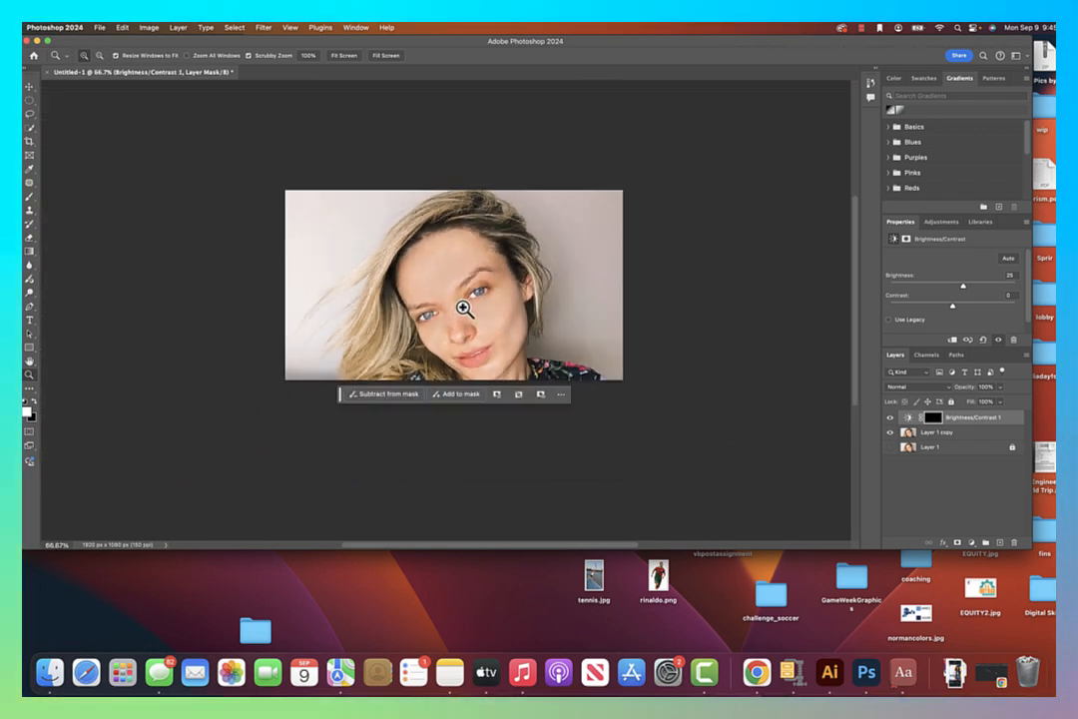
pyautogui.click(462, 310)
pyautogui.click(462, 310)
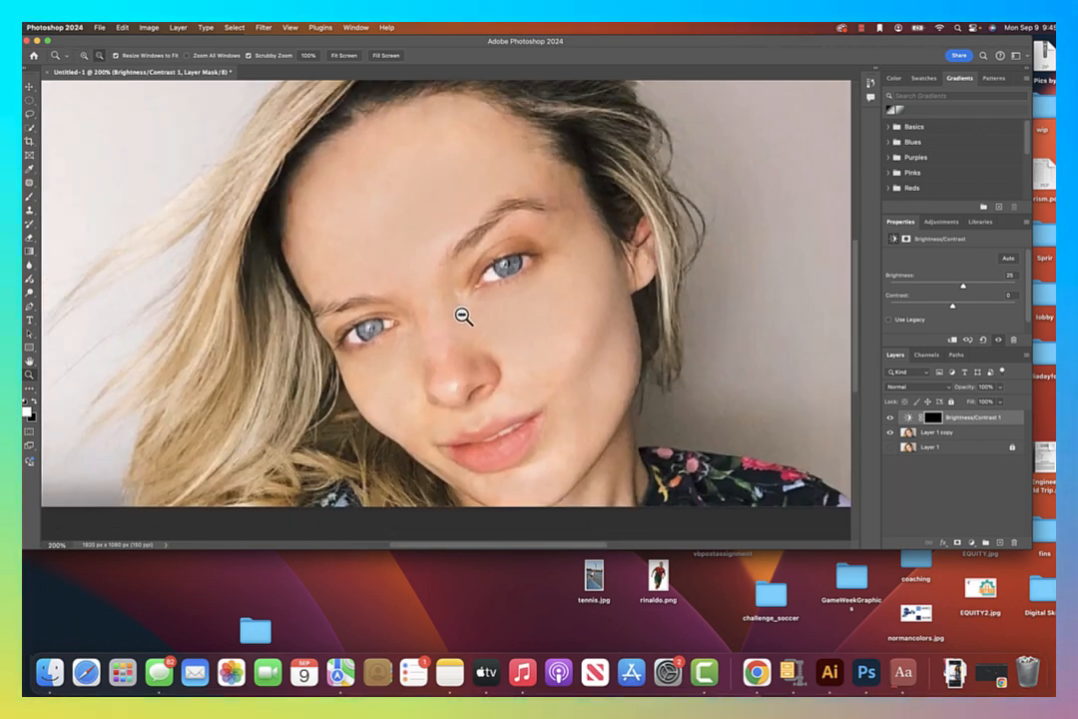
pyautogui.keyDown('alt'); pyautogui.click(462, 316); pyautogui.keyUp('alt')
pyautogui.moveTo(470, 326); pyautogui.dragTo(493, 308)
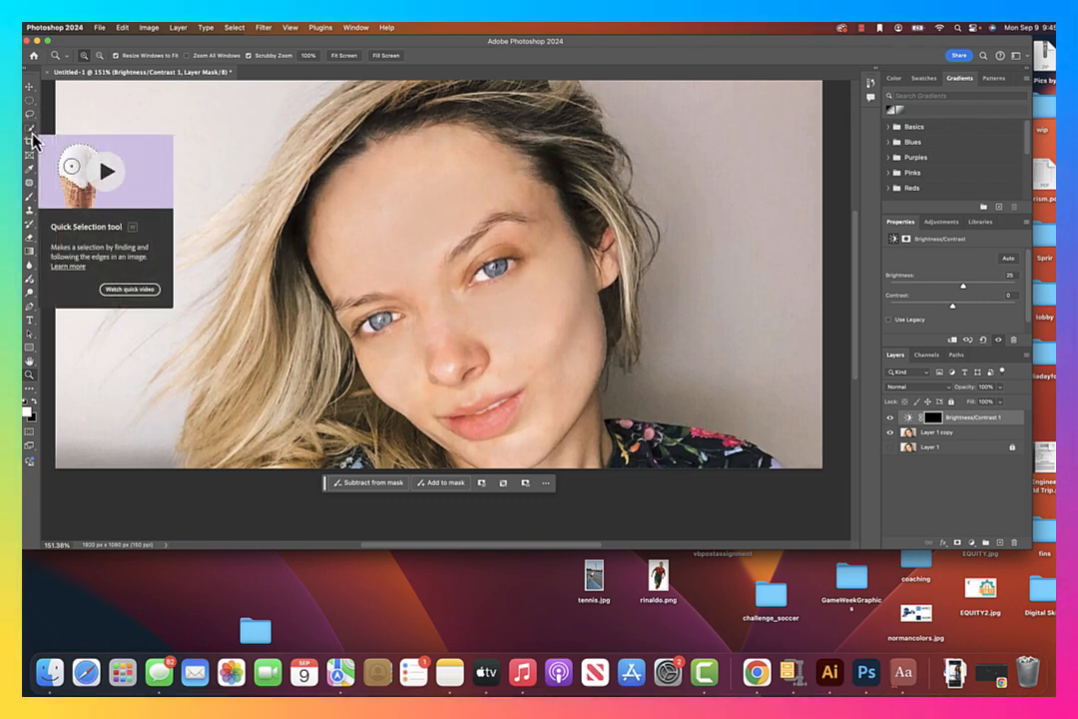
pyautogui.click(30, 210)
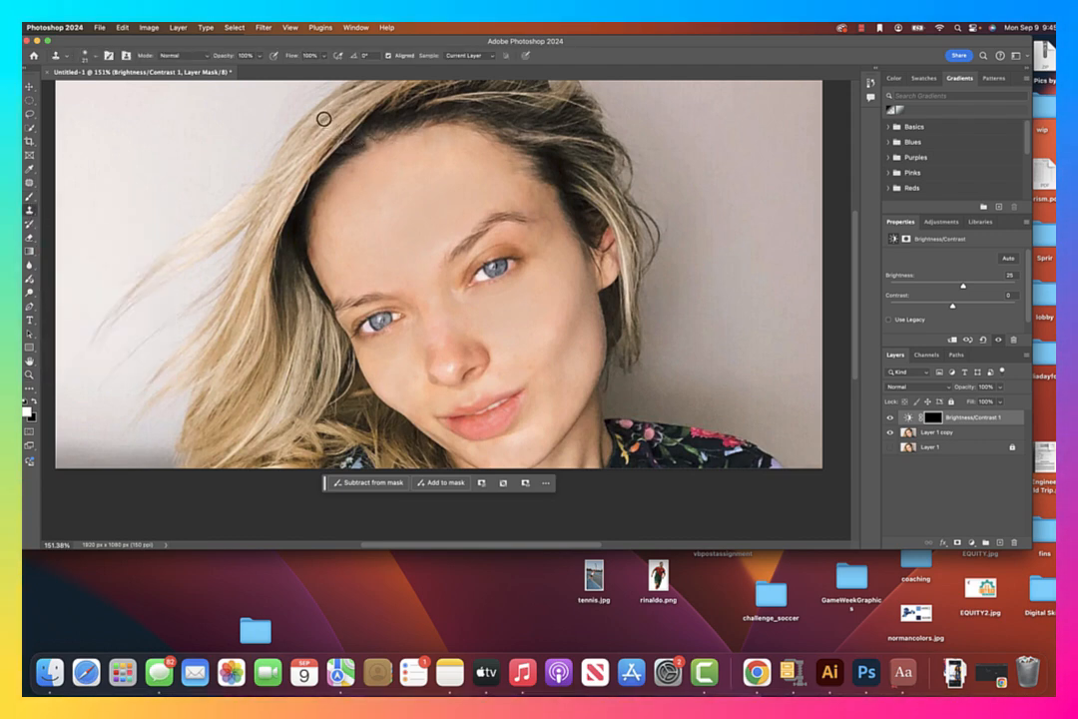
pyautogui.click(92, 62)
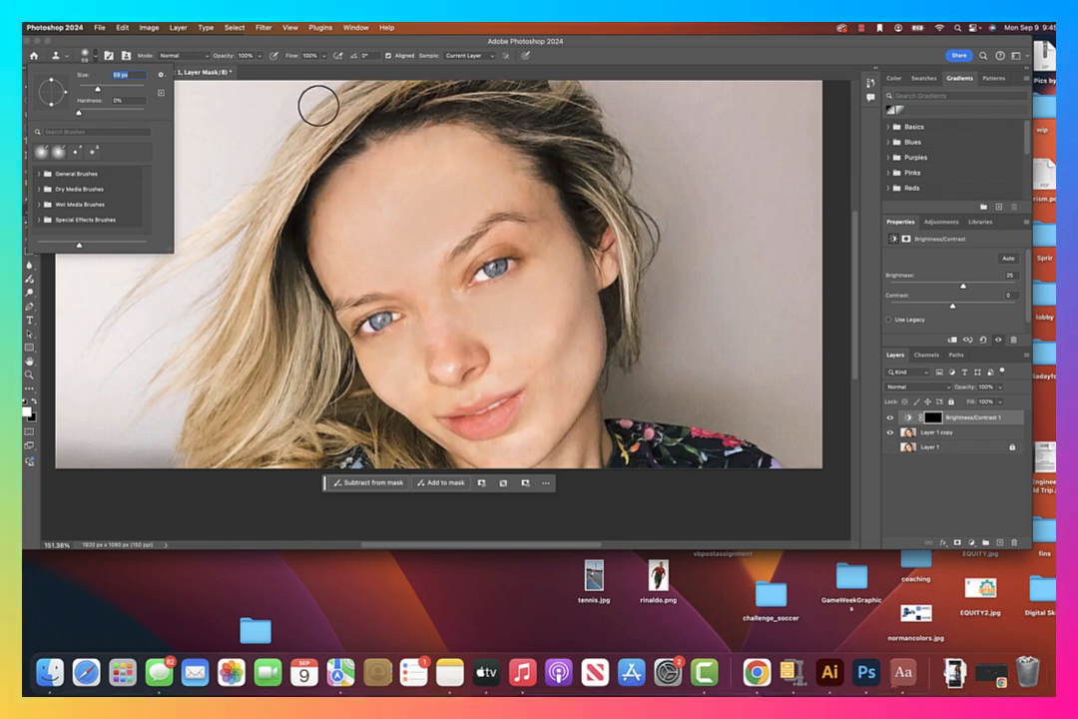
pyautogui.press('Return')
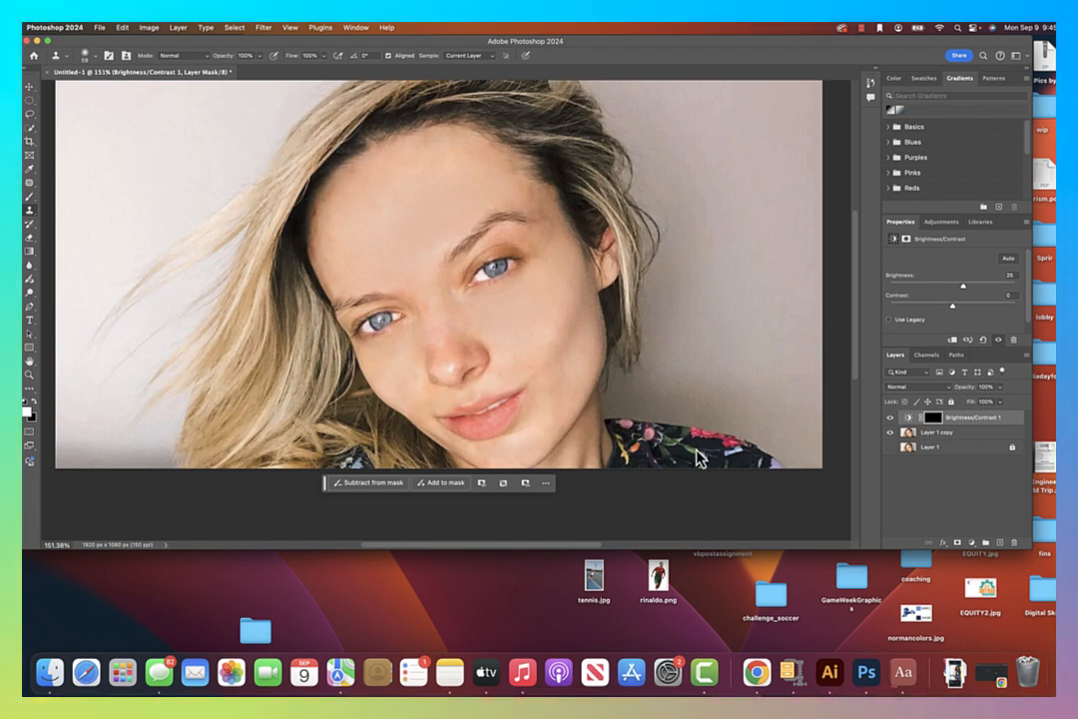
pyautogui.click(955, 437)
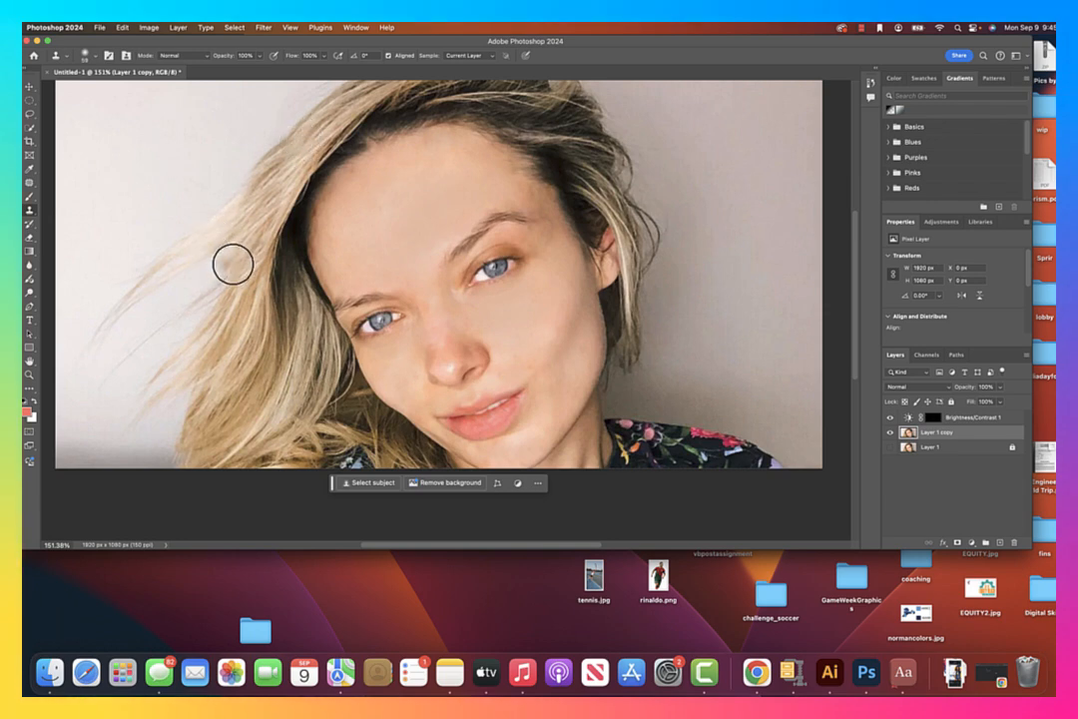
# Clone hair texture along the upper image-left outer edge of the hair to fill out the thin strands.
pyautogui.moveTo(235, 251); pyautogui.dragTo(220, 285)
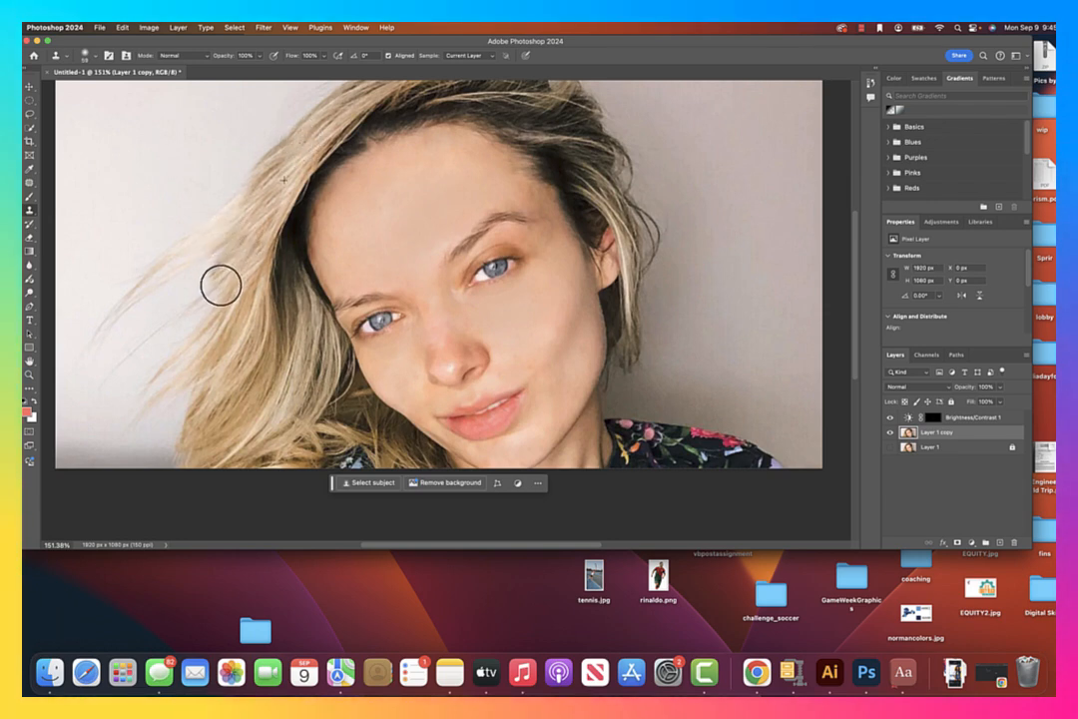
pyautogui.keyDown('alt'); pyautogui.click(317, 134); pyautogui.keyUp('alt')
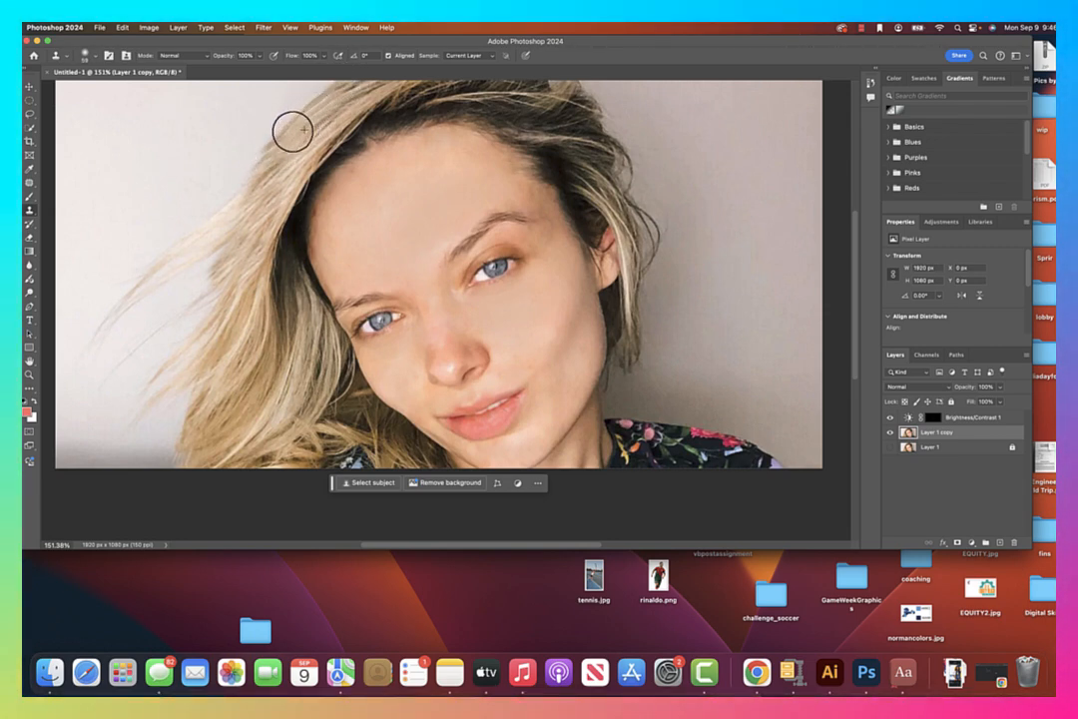
pyautogui.moveTo(292, 131)
pyautogui.mouseDown()
pyautogui.moveTo(223, 225)
pyautogui.moveTo(234, 181)
pyautogui.moveTo(204, 223)
pyautogui.mouseUp()
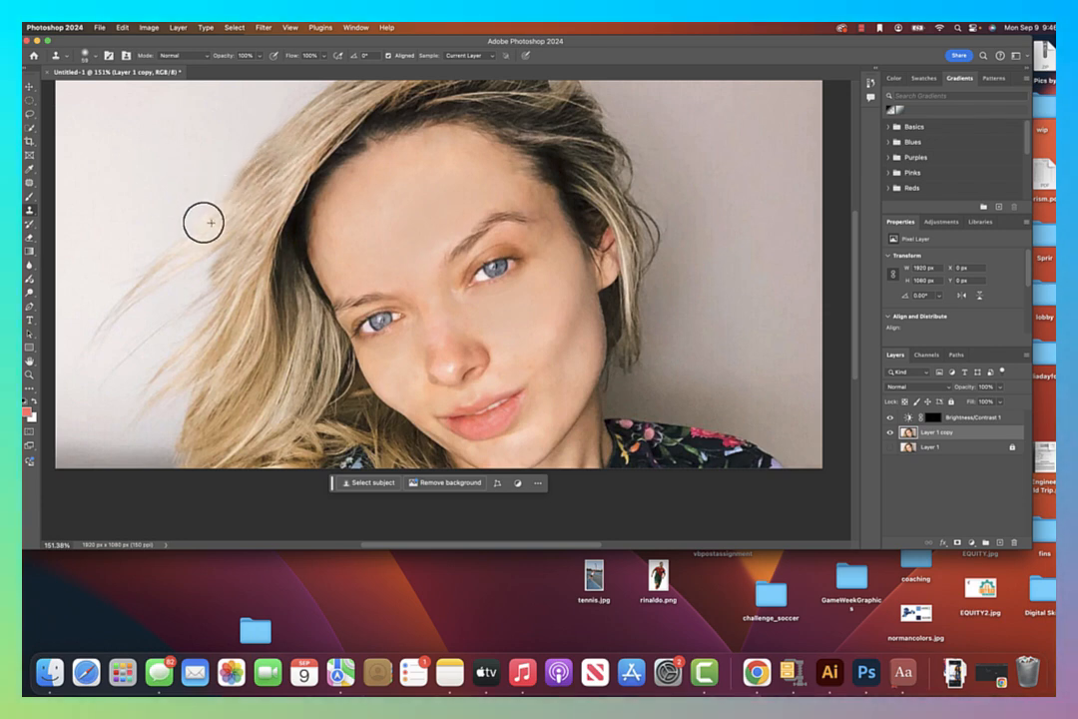
pyautogui.moveTo(298, 130); pyautogui.dragTo(210, 230)
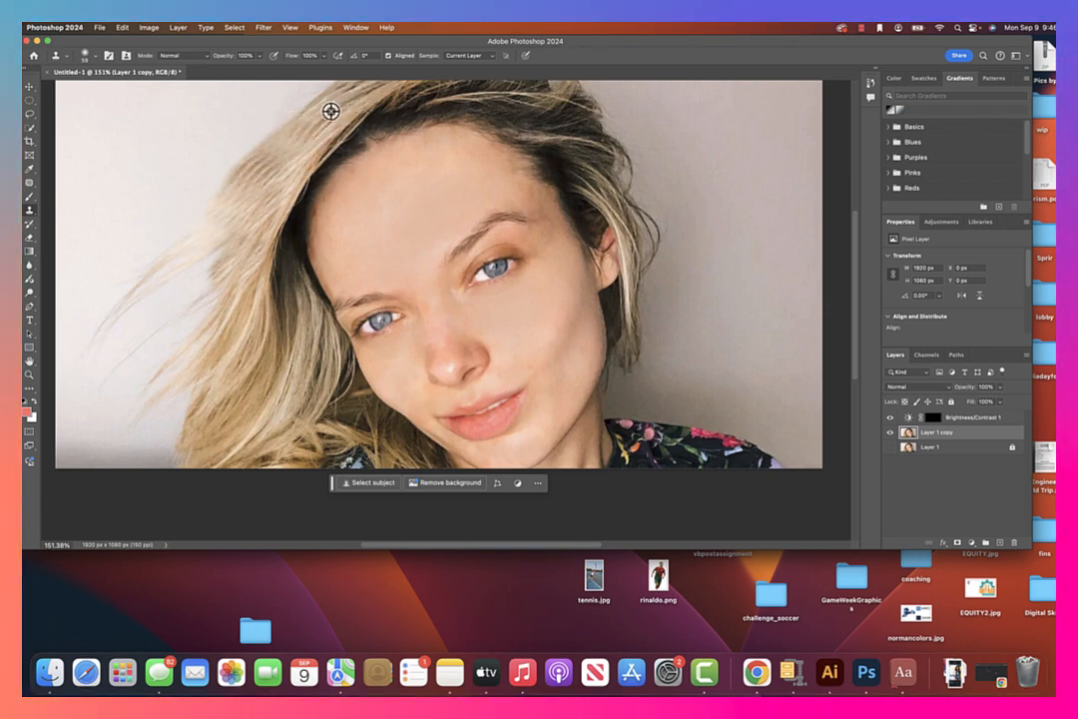
pyautogui.keyDown('alt'); pyautogui.click(305, 137); pyautogui.keyUp('alt')
pyautogui.moveTo(284, 151); pyautogui.dragTo(245, 219)
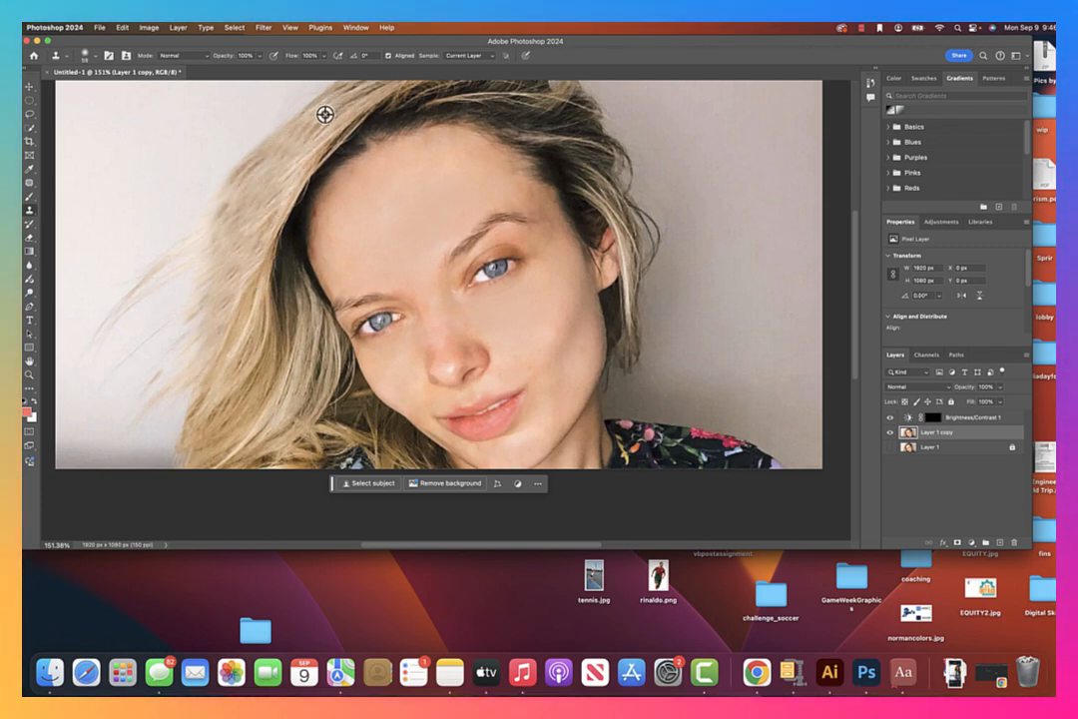
pyautogui.moveTo(308, 140)
pyautogui.mouseDown()
pyautogui.moveTo(250, 231)
pyautogui.moveTo(253, 190)
pyautogui.mouseUp()
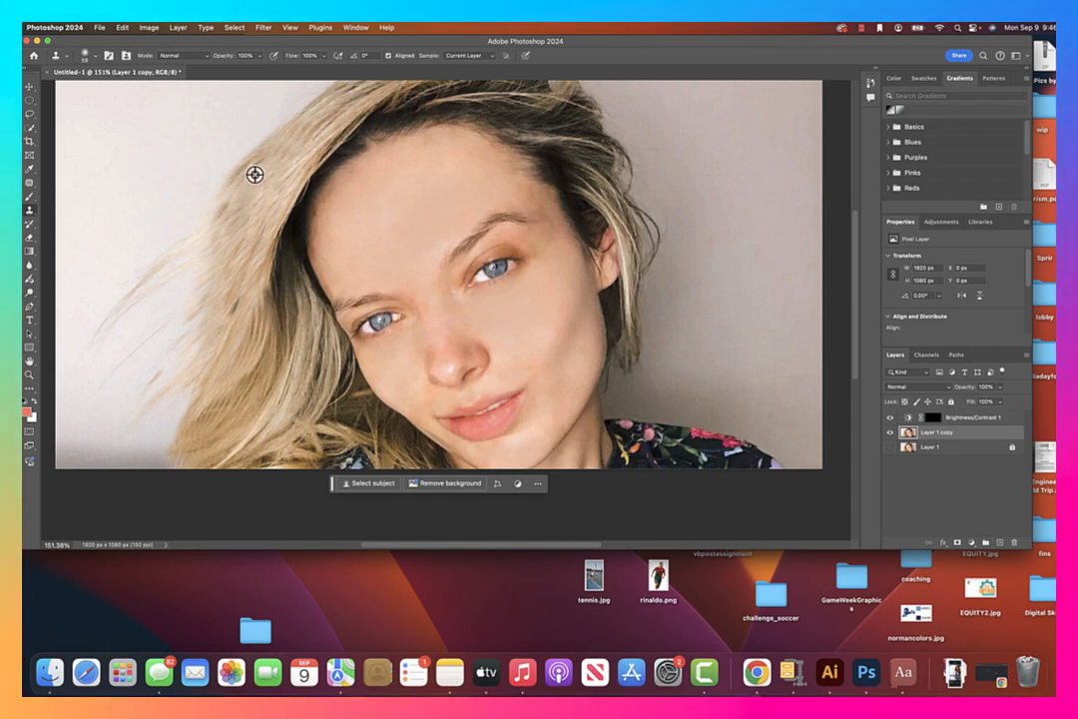
# Clone sampled hair down the image-left side to the bottom of the photo to fill the gaps between strands.
pyautogui.keyDown('alt'); pyautogui.click(262, 145); pyautogui.keyUp('alt')
pyautogui.moveTo(220, 226); pyautogui.dragTo(205, 295)
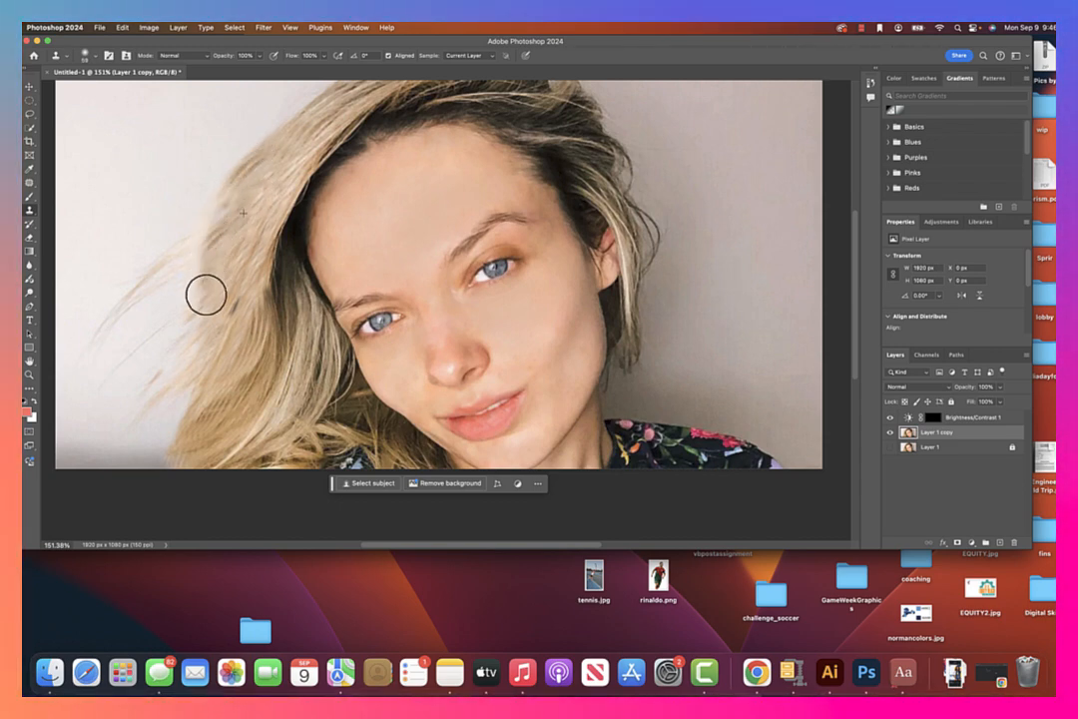
pyautogui.moveTo(213, 251); pyautogui.dragTo(147, 457)
pyautogui.moveTo(226, 294); pyautogui.dragTo(134, 487)
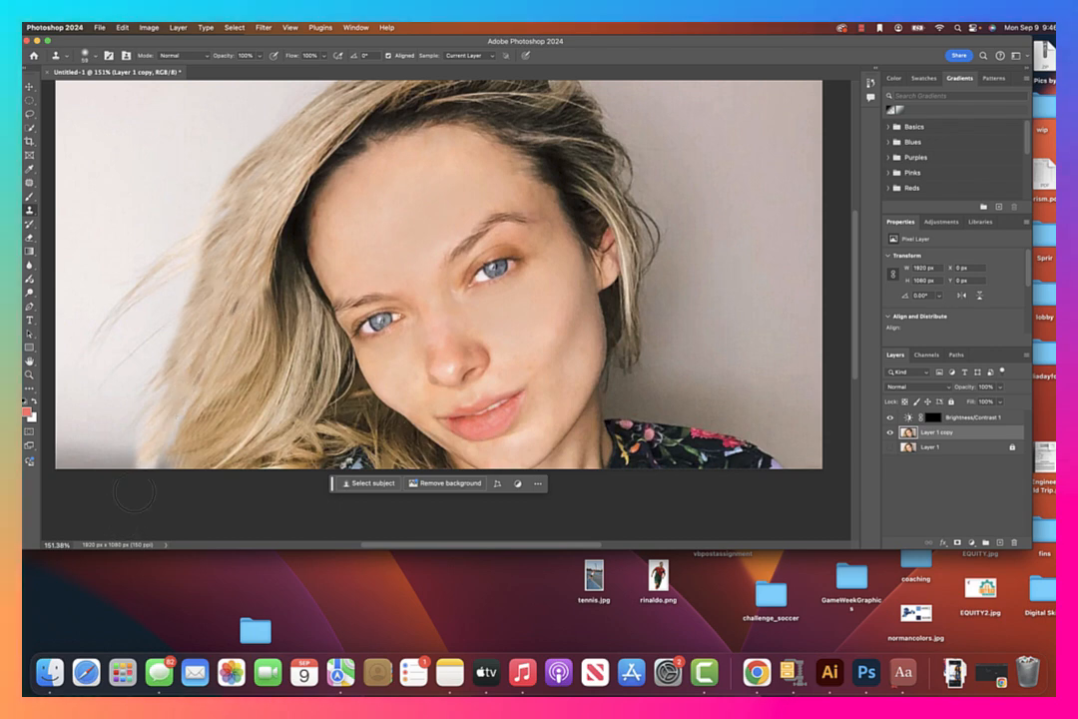
pyautogui.moveTo(213, 345); pyautogui.dragTo(170, 456)
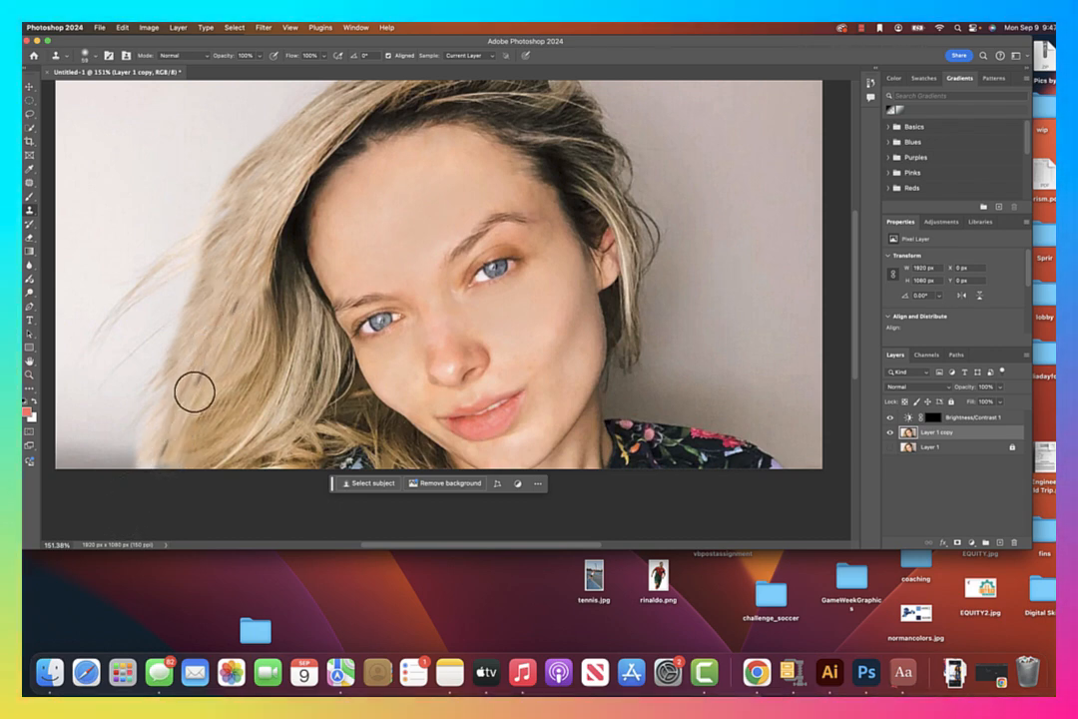
# Resample hair from the upper image-left section and clone it over the lower image-left hair to blend the texture.
pyautogui.keyDown('alt'); pyautogui.click(262, 195); pyautogui.keyUp('alt')
pyautogui.moveTo(245, 275); pyautogui.dragTo(166, 486)
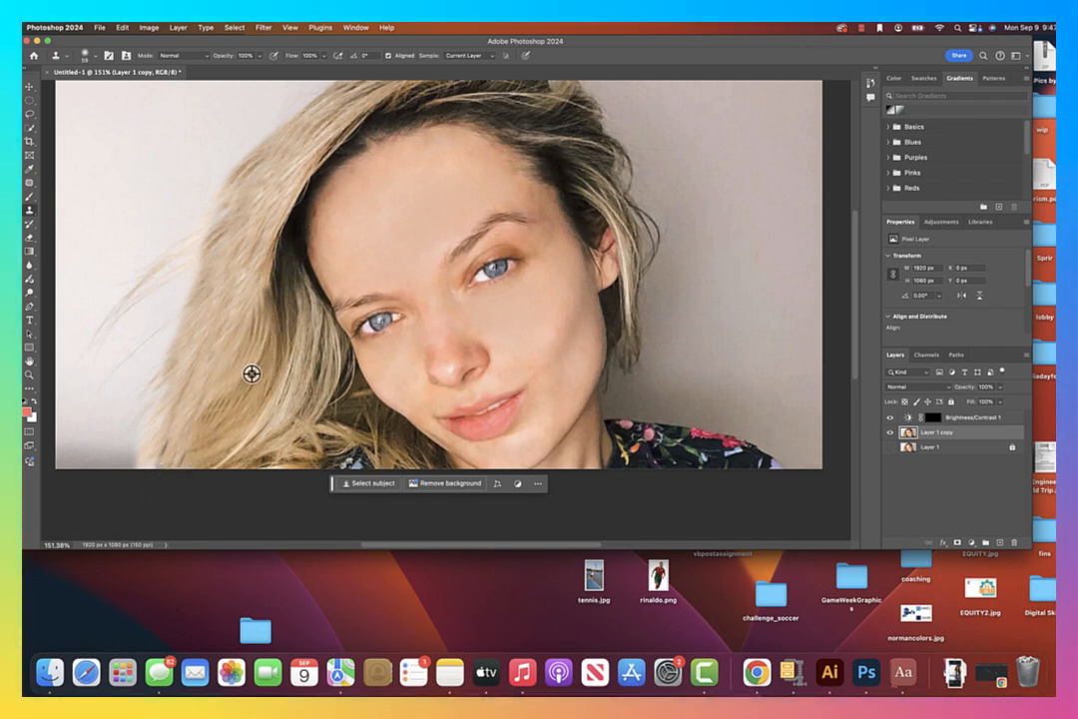
pyautogui.moveTo(231, 393)
pyautogui.mouseDown()
pyautogui.moveTo(168, 444)
pyautogui.moveTo(215, 411)
pyautogui.moveTo(177, 464)
pyautogui.mouseUp()
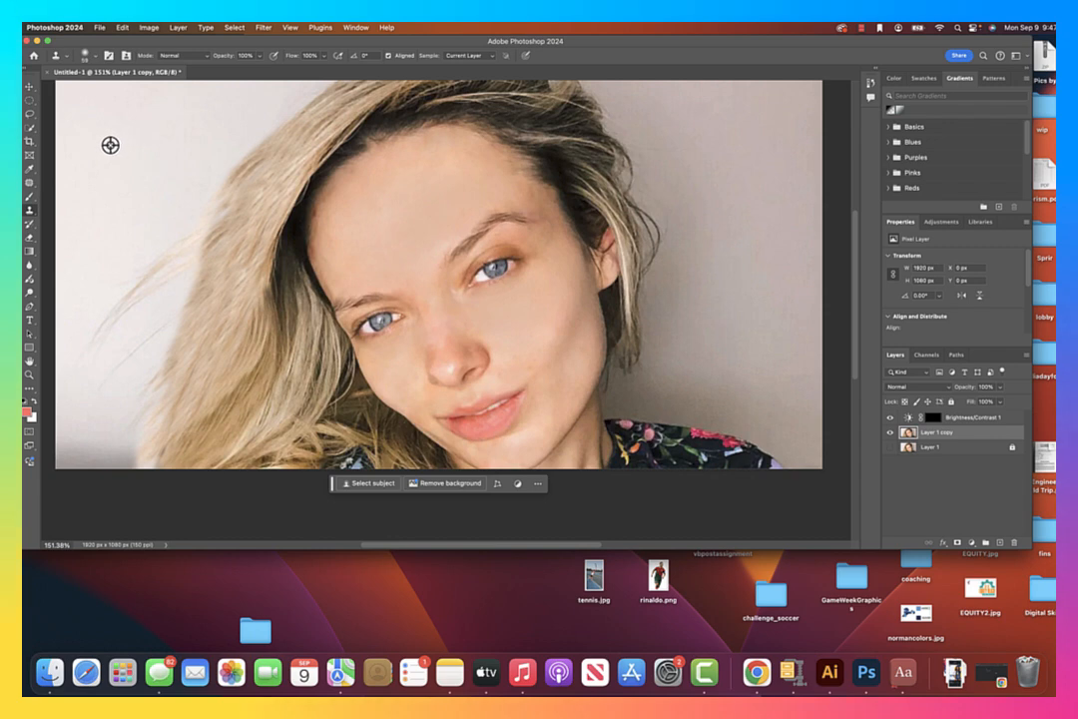
# Clone clean wall background over the stray hair wisps beside the image-left hair edge.
pyautogui.moveTo(185, 218); pyautogui.dragTo(163, 279)
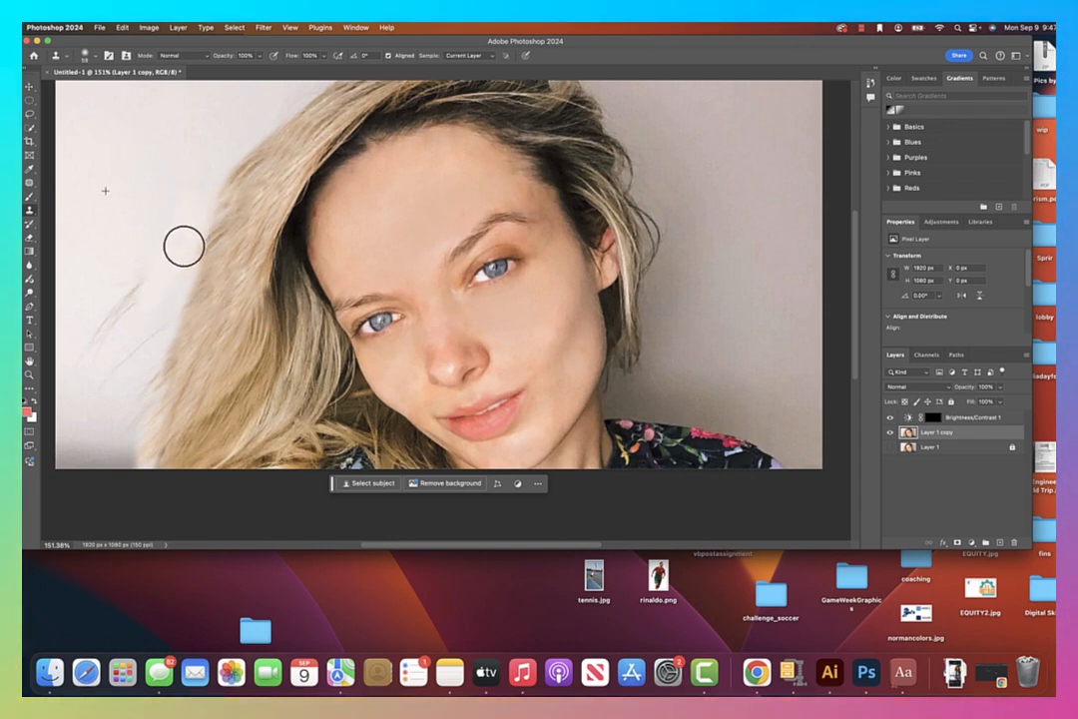
pyautogui.moveTo(212, 197)
pyautogui.mouseDown()
pyautogui.moveTo(180, 262)
pyautogui.moveTo(183, 219)
pyautogui.moveTo(133, 280)
pyautogui.moveTo(103, 291)
pyautogui.mouseUp()
pyautogui.keyDown('alt'); pyautogui.click(82, 199); pyautogui.keyUp('alt')
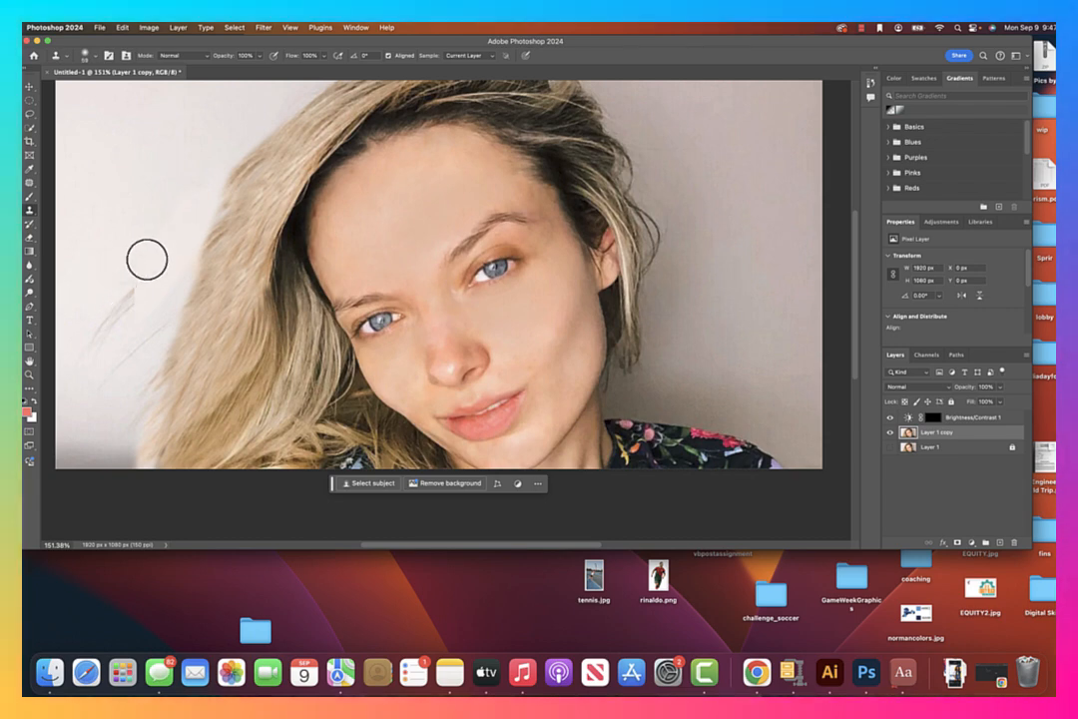
pyautogui.moveTo(147, 258)
pyautogui.mouseDown()
pyautogui.moveTo(102, 357)
pyautogui.moveTo(116, 324)
pyautogui.mouseUp()
pyautogui.keyDown('alt'); pyautogui.click(184, 144); pyautogui.keyUp('alt')
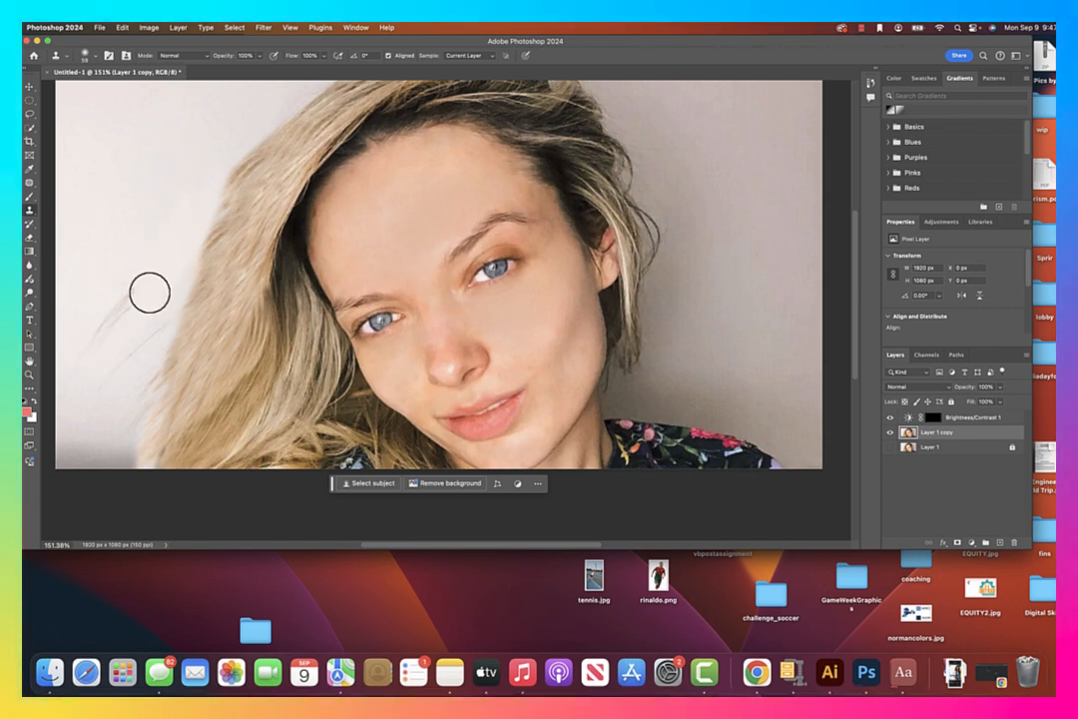
pyautogui.moveTo(157, 277); pyautogui.dragTo(146, 282)
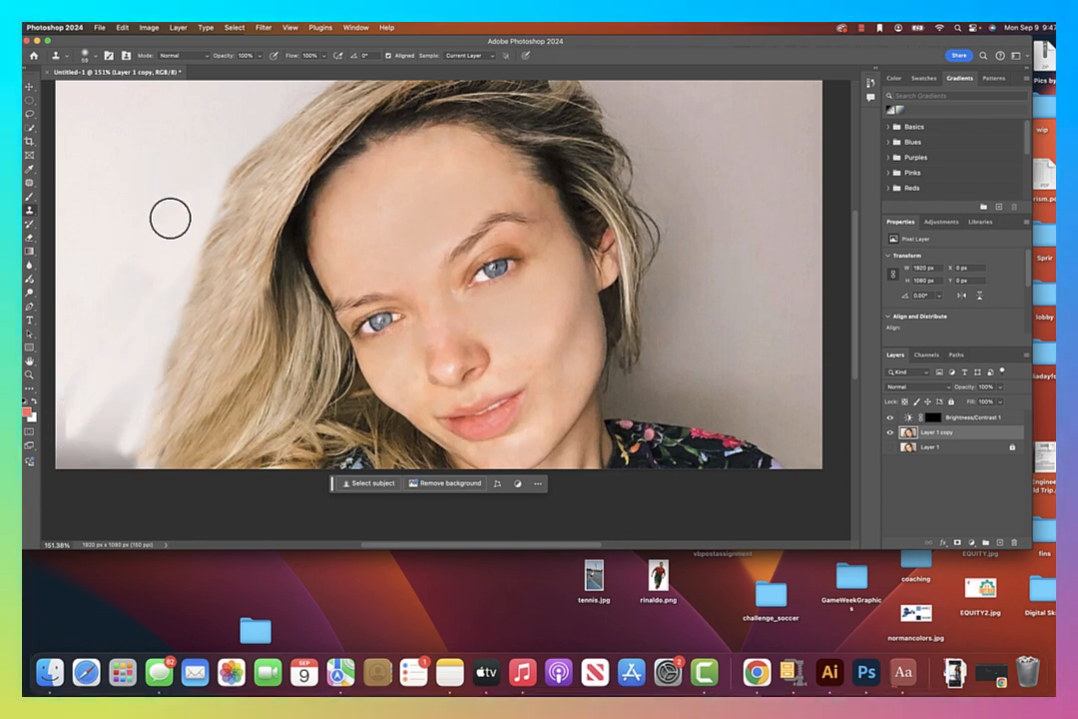
# Clone light wall background over the uneven dark patches in the lower image-left corner, resampling nearby clean areas.
pyautogui.keyDown('alt'); pyautogui.click(136, 271); pyautogui.keyUp('alt')
pyautogui.moveTo(131, 386)
pyautogui.mouseDown()
pyautogui.moveTo(123, 402)
pyautogui.moveTo(132, 388)
pyautogui.mouseUp()
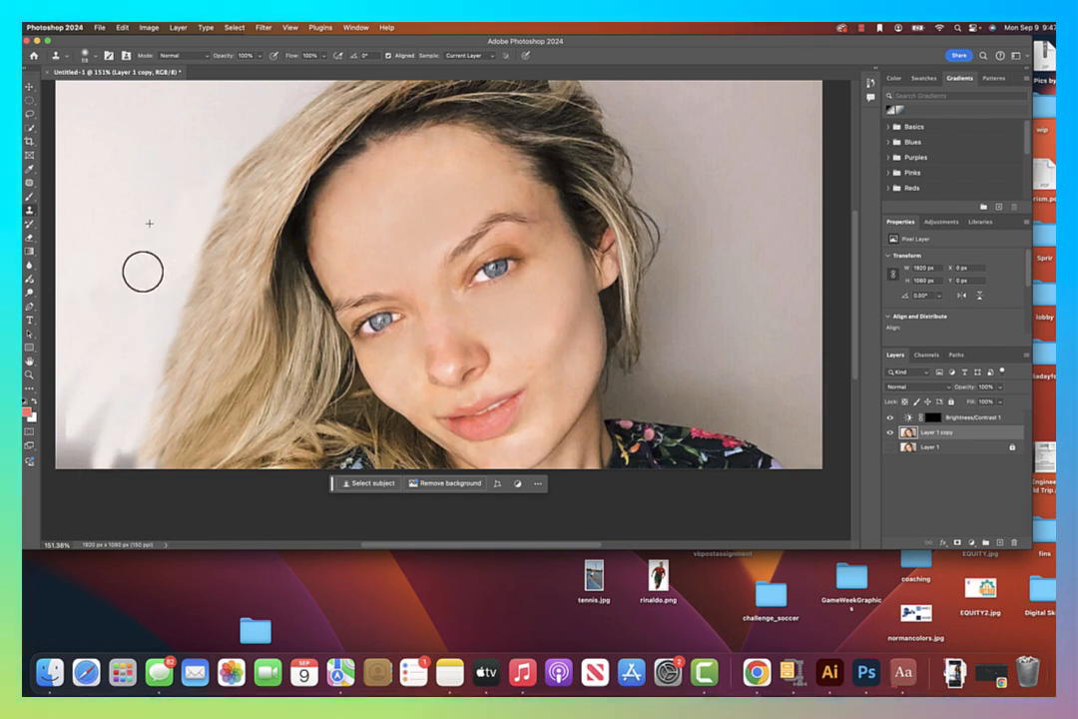
pyautogui.moveTo(129, 359)
pyautogui.mouseDown()
pyautogui.moveTo(116, 388)
pyautogui.moveTo(132, 366)
pyautogui.moveTo(114, 412)
pyautogui.moveTo(114, 381)
pyautogui.moveTo(42, 485)
pyautogui.moveTo(97, 458)
pyautogui.moveTo(124, 402)
pyautogui.moveTo(55, 464)
pyautogui.moveTo(90, 415)
pyautogui.moveTo(79, 444)
pyautogui.mouseUp()
pyautogui.keyDown('alt'); pyautogui.click(127, 336); pyautogui.keyUp('alt')
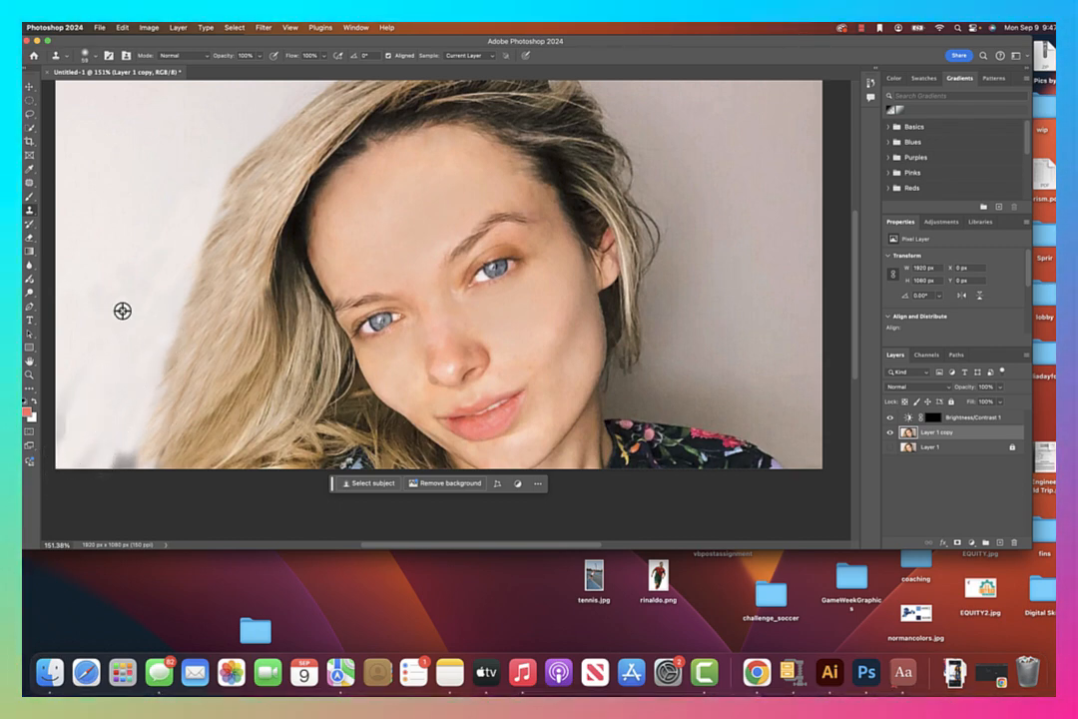
pyautogui.keyDown('alt'); pyautogui.click(122, 311); pyautogui.keyUp('alt')
pyautogui.moveTo(98, 349); pyautogui.dragTo(94, 338)
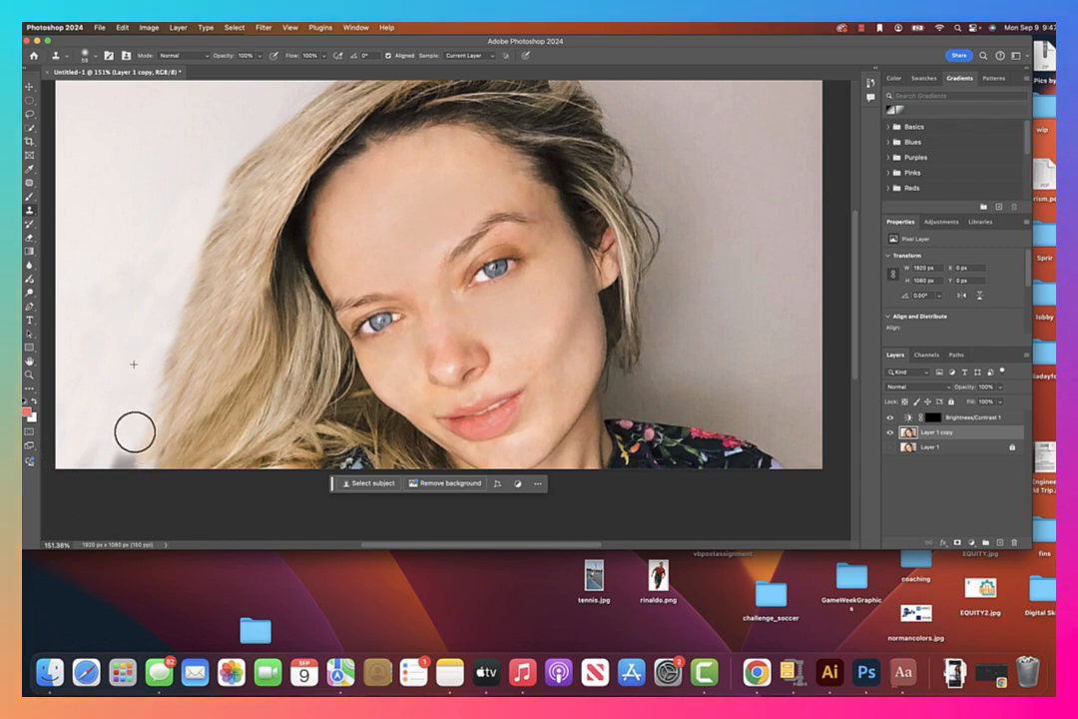
pyautogui.moveTo(58, 480)
pyautogui.mouseDown()
pyautogui.moveTo(120, 380)
pyautogui.moveTo(78, 408)
pyautogui.moveTo(107, 291)
pyautogui.mouseUp()
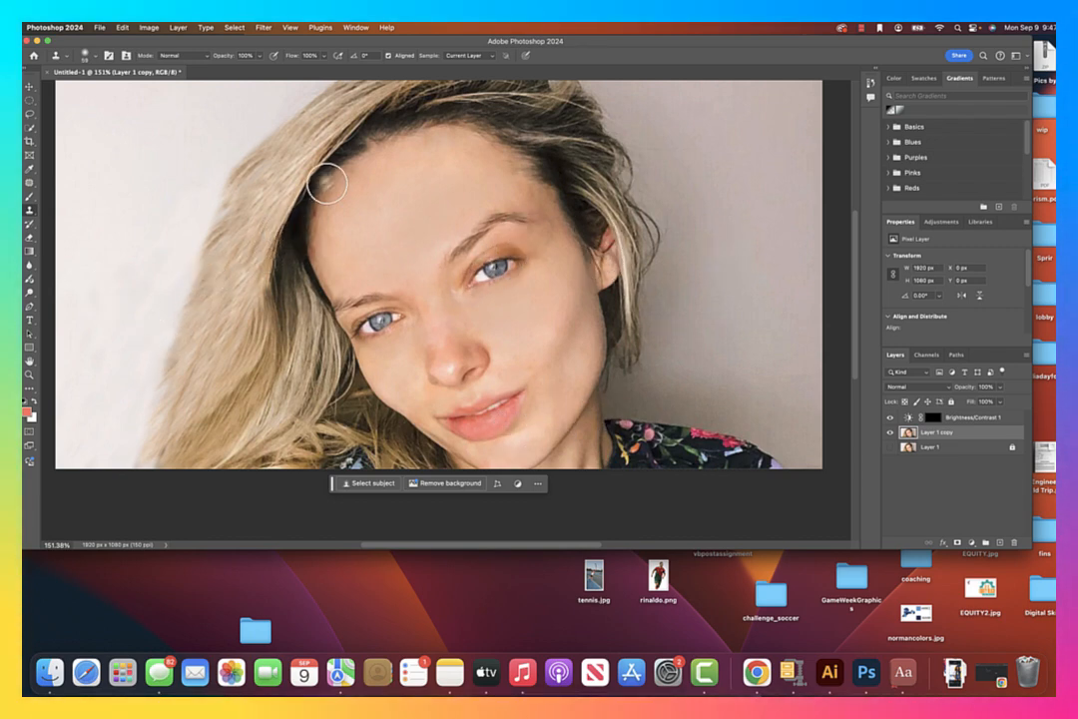
# Clone sampled hair over the gaps and flyaway strands along the upper image-right hair edge, resampling nearby hair.
pyautogui.click(469, 189)
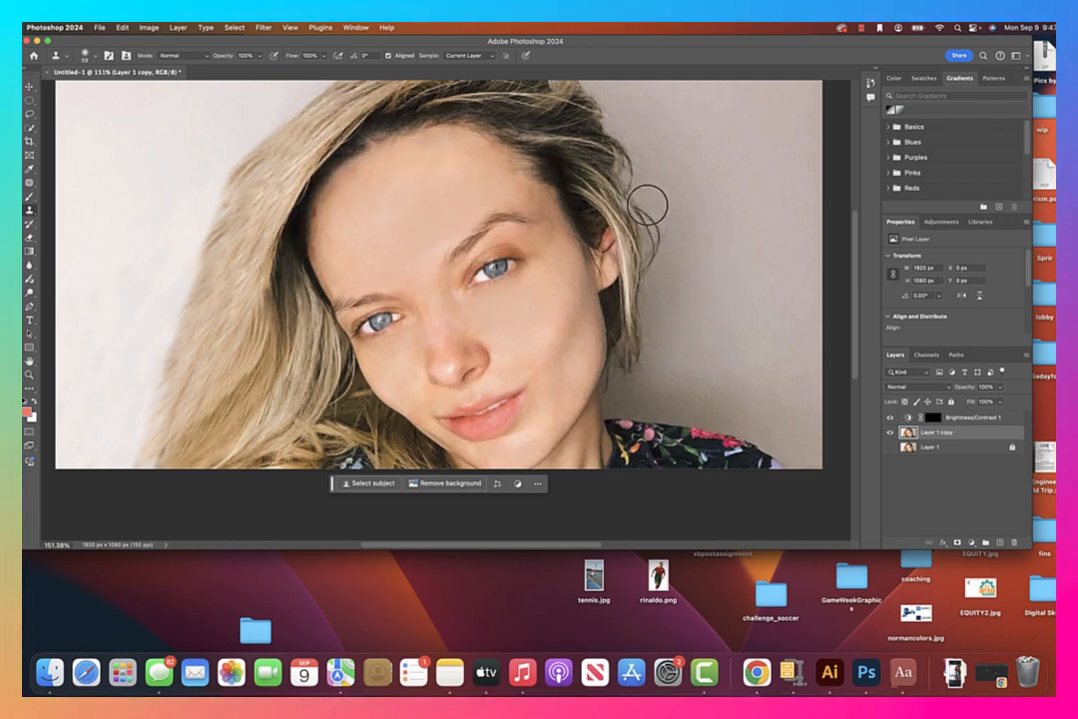
pyautogui.moveTo(564, 110); pyautogui.dragTo(548, 130)
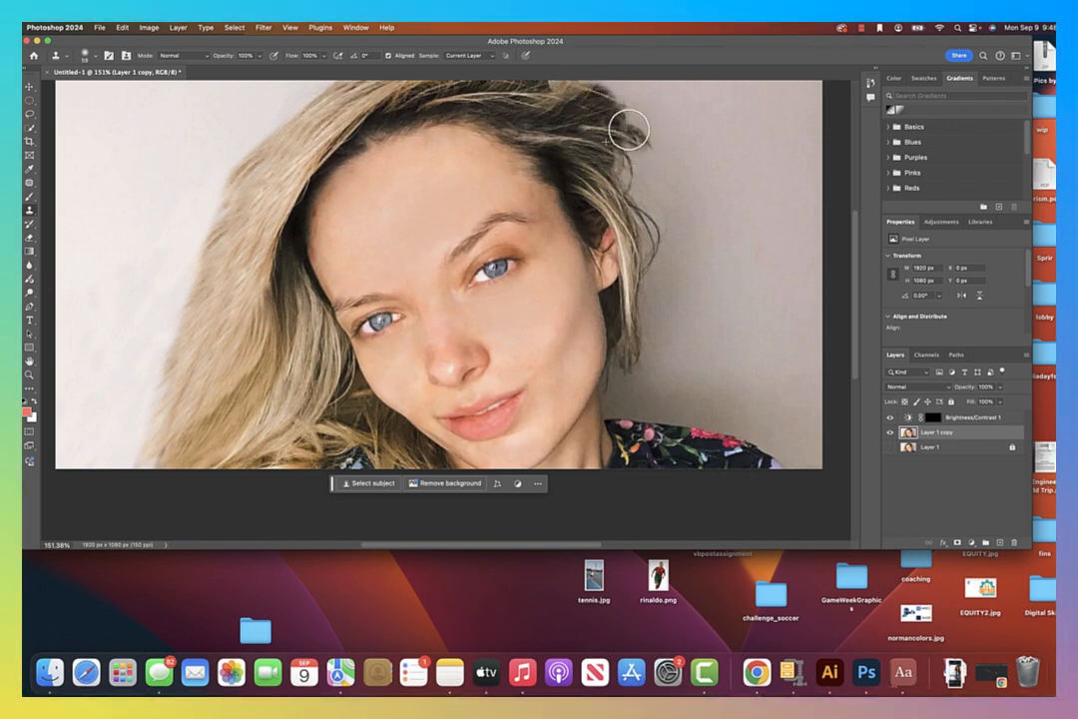
pyautogui.moveTo(636, 198); pyautogui.dragTo(631, 157)
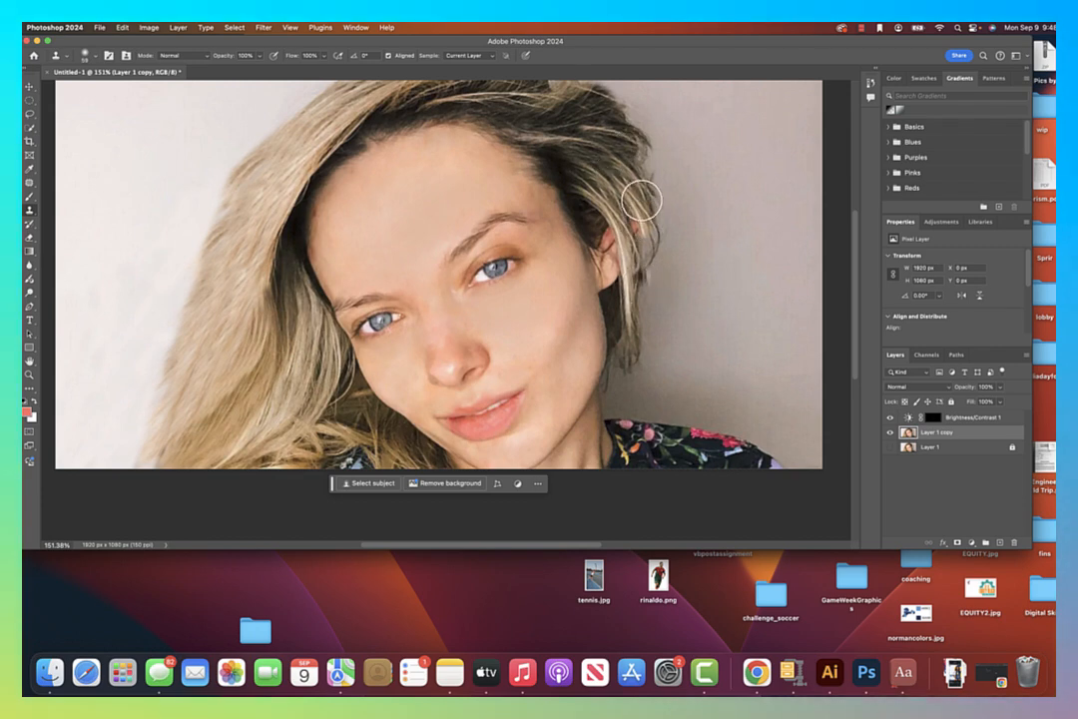
pyautogui.keyDown('alt'); pyautogui.click(624, 172); pyautogui.keyUp('alt')
pyautogui.moveTo(640, 204); pyautogui.dragTo(638, 236)
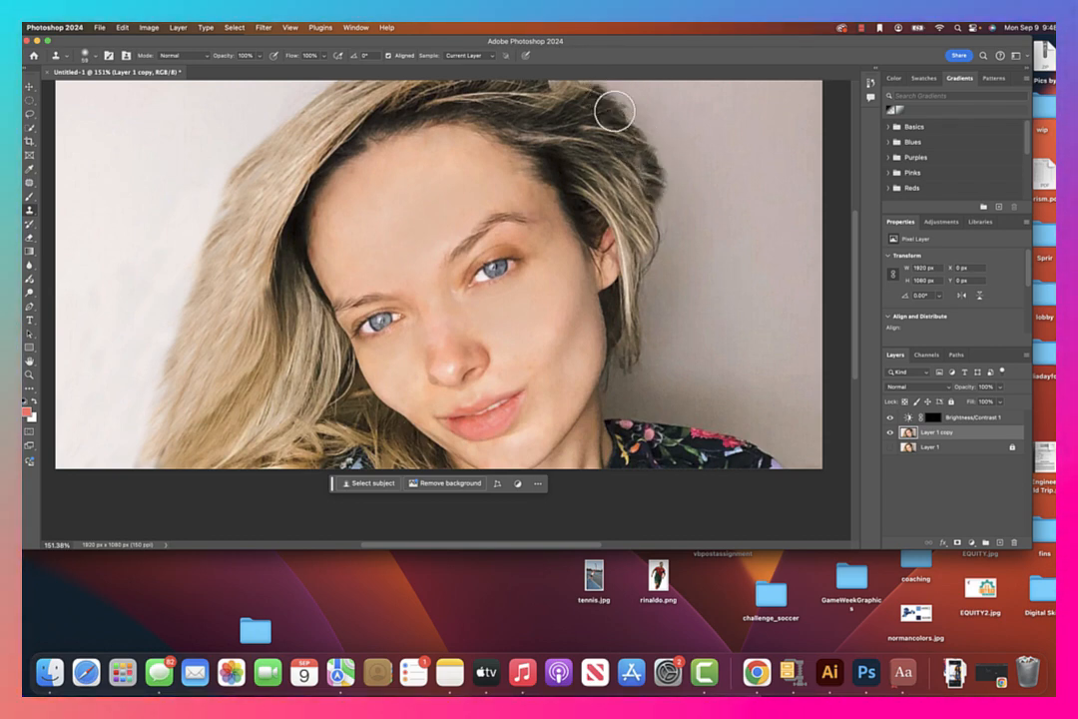
# Extend the cloned hair outward above the image-right ear, undoing the stray background stroke and resampling upper hair to blend it.
pyautogui.moveTo(665, 183); pyautogui.dragTo(666, 214)
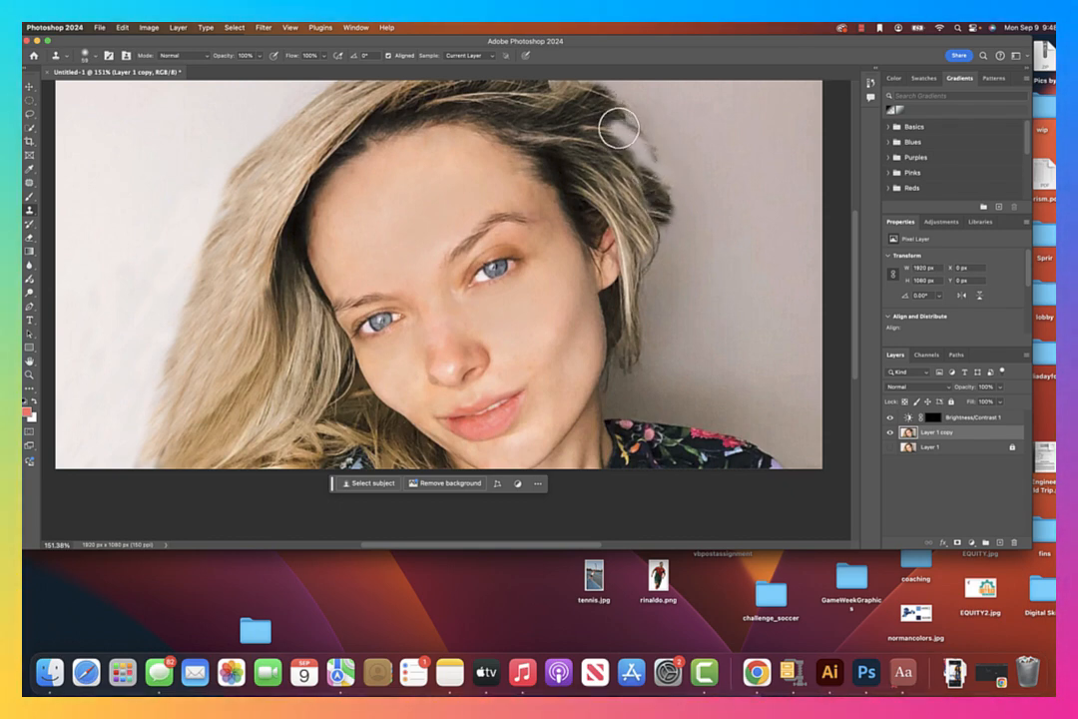
pyautogui.press('super+z')
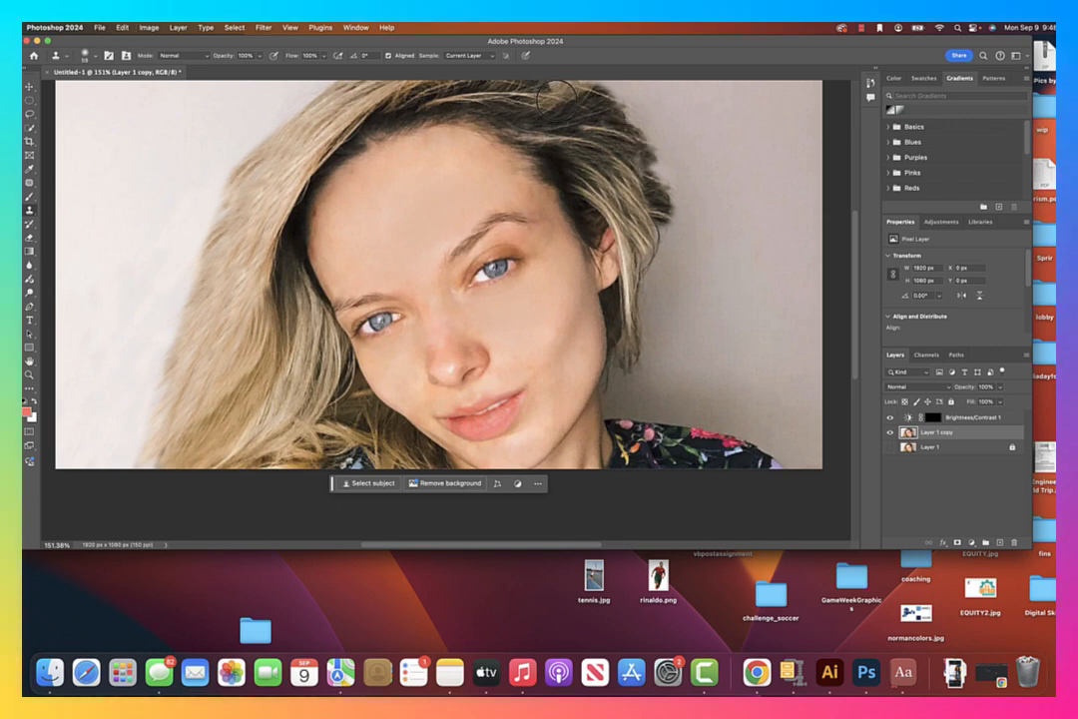
pyautogui.keyDown('alt'); pyautogui.click(613, 131); pyautogui.keyUp('alt')
pyautogui.moveTo(641, 158); pyautogui.dragTo(648, 219)
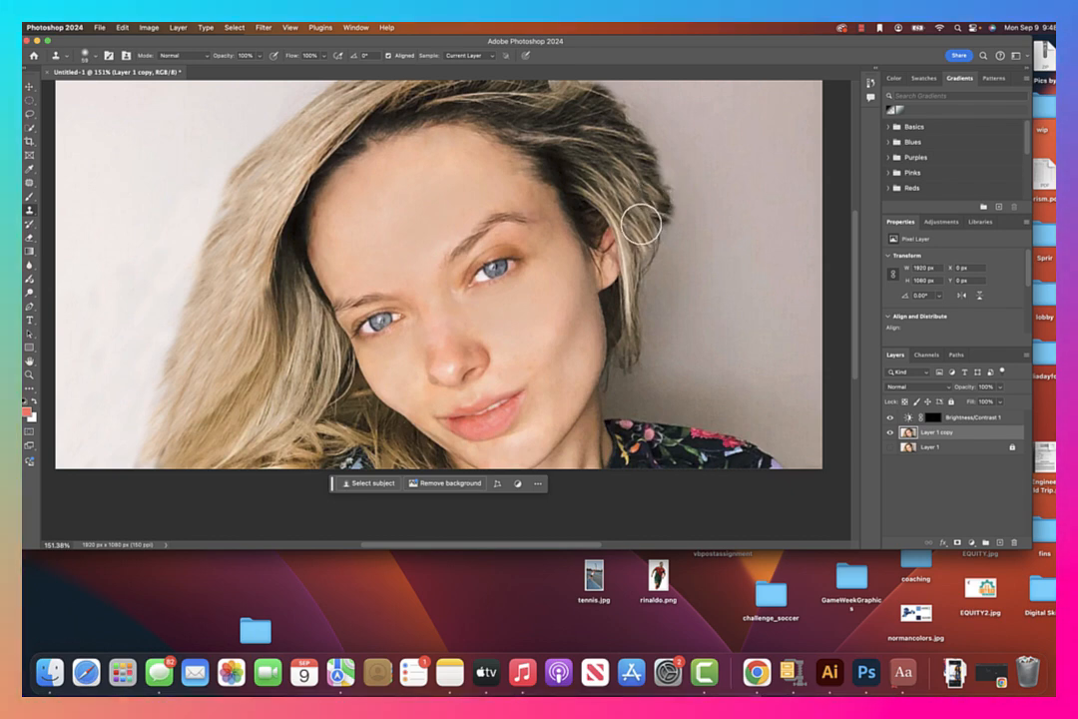
# Clone hair down the image-right side from beside the ear to the jaw to lengthen and fill out the strands.
pyautogui.keyDown('alt'); pyautogui.click(628, 209); pyautogui.keyUp('alt')
pyautogui.moveTo(644, 159)
pyautogui.mouseDown()
pyautogui.moveTo(660, 193)
pyautogui.moveTo(638, 333)
pyautogui.mouseUp()
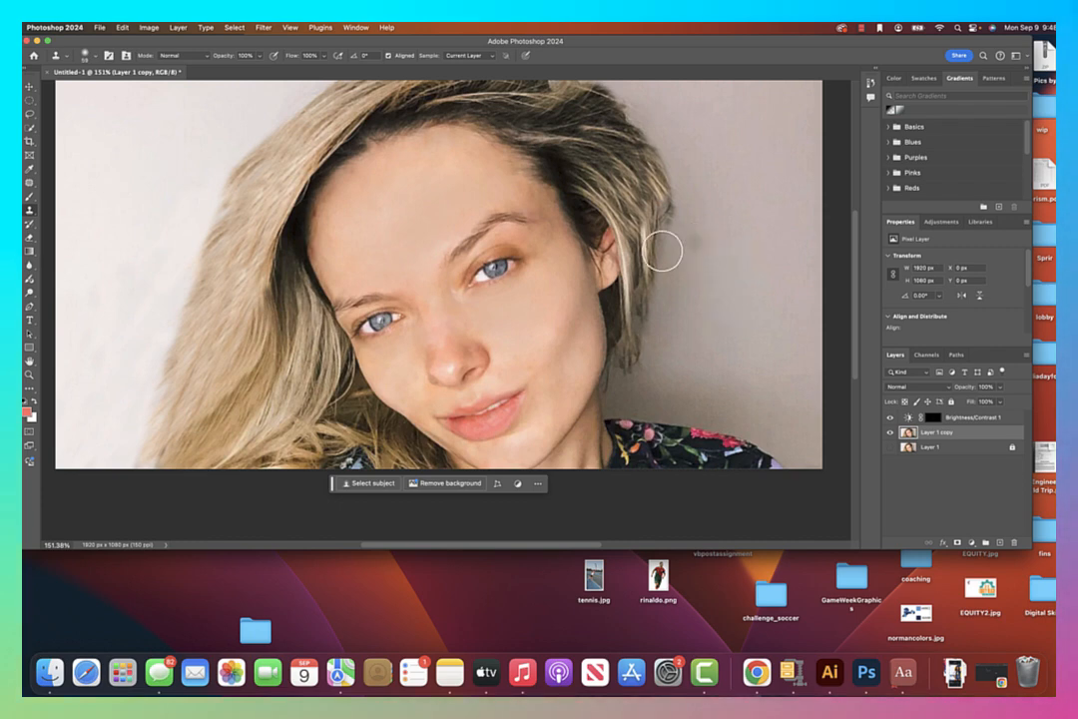
pyautogui.moveTo(662, 251); pyautogui.dragTo(618, 397)
pyautogui.keyDown('alt'); pyautogui.click(640, 289); pyautogui.keyUp('alt')
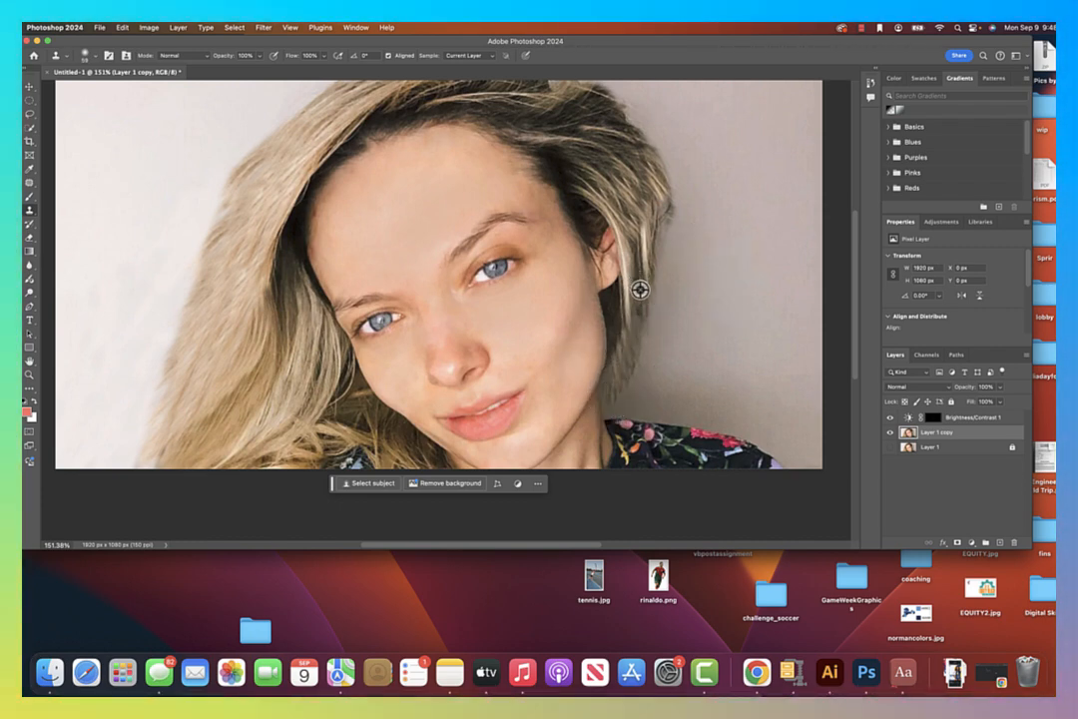
pyautogui.moveTo(641, 320)
pyautogui.mouseDown()
pyautogui.moveTo(615, 404)
pyautogui.moveTo(625, 390)
pyautogui.mouseUp()
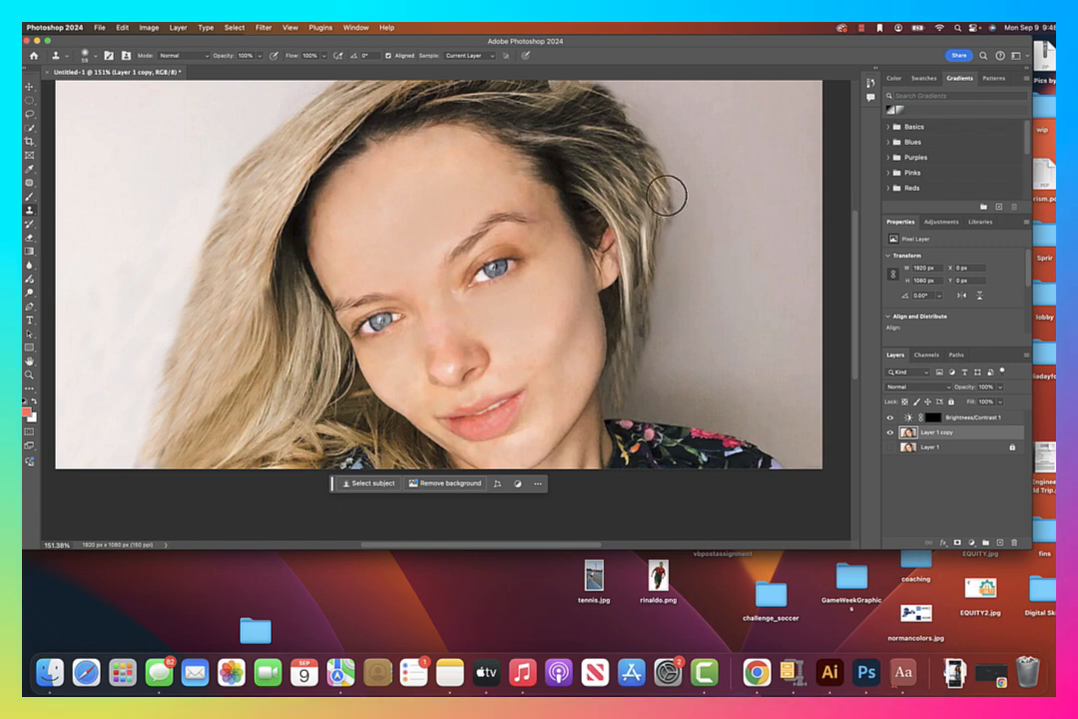
# Thicken the outer image-right hair edge beside the ear with cloned hair, resampling from the strands just above the ear.
pyautogui.moveTo(659, 187)
pyautogui.mouseDown()
pyautogui.moveTo(659, 269)
pyautogui.moveTo(644, 212)
pyautogui.moveTo(646, 305)
pyautogui.moveTo(640, 192)
pyautogui.moveTo(637, 317)
pyautogui.mouseUp()
pyautogui.keyDown('alt'); pyautogui.click(635, 194); pyautogui.keyUp('alt')
pyautogui.keyDown('alt'); pyautogui.click(638, 192); pyautogui.keyUp('alt')
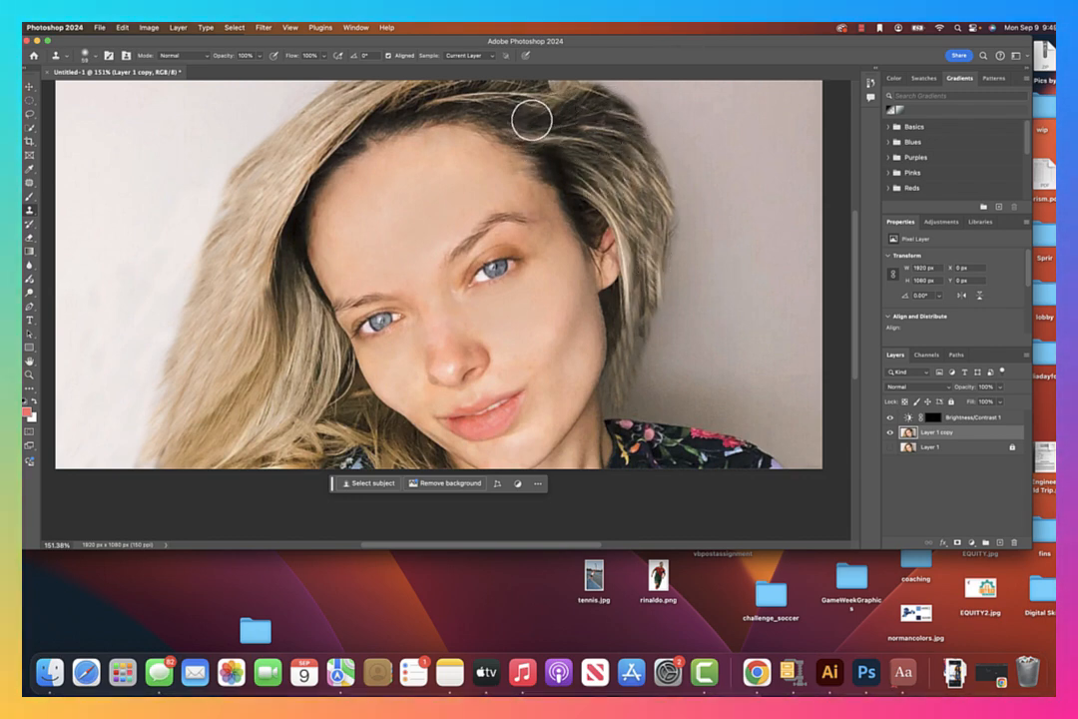
# Patch uneven areas of the image-right hair with nearby hair texture, and toggle the retouched copy layer's visibility to check the result.
pyautogui.click(30, 183)
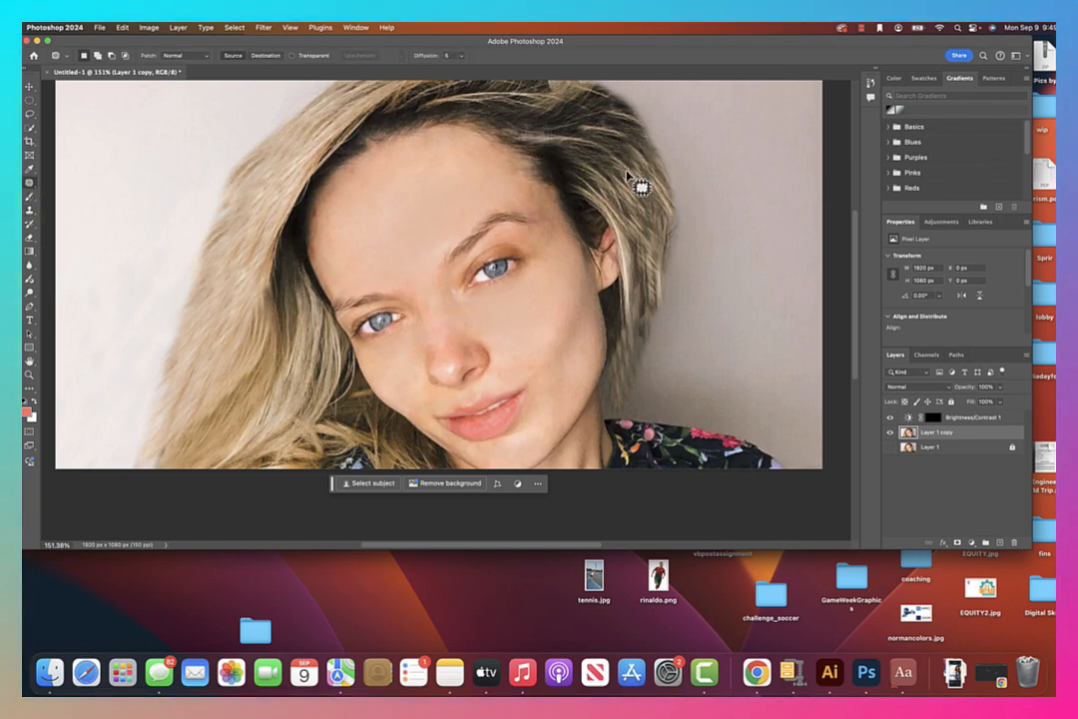
pyautogui.moveTo(626, 173)
pyautogui.mouseDown()
pyautogui.moveTo(642, 222)
pyautogui.moveTo(660, 187)
pyautogui.moveTo(640, 176)
pyautogui.moveTo(656, 283)
pyautogui.moveTo(657, 244)
pyautogui.mouseUp()
pyautogui.press('super+d')
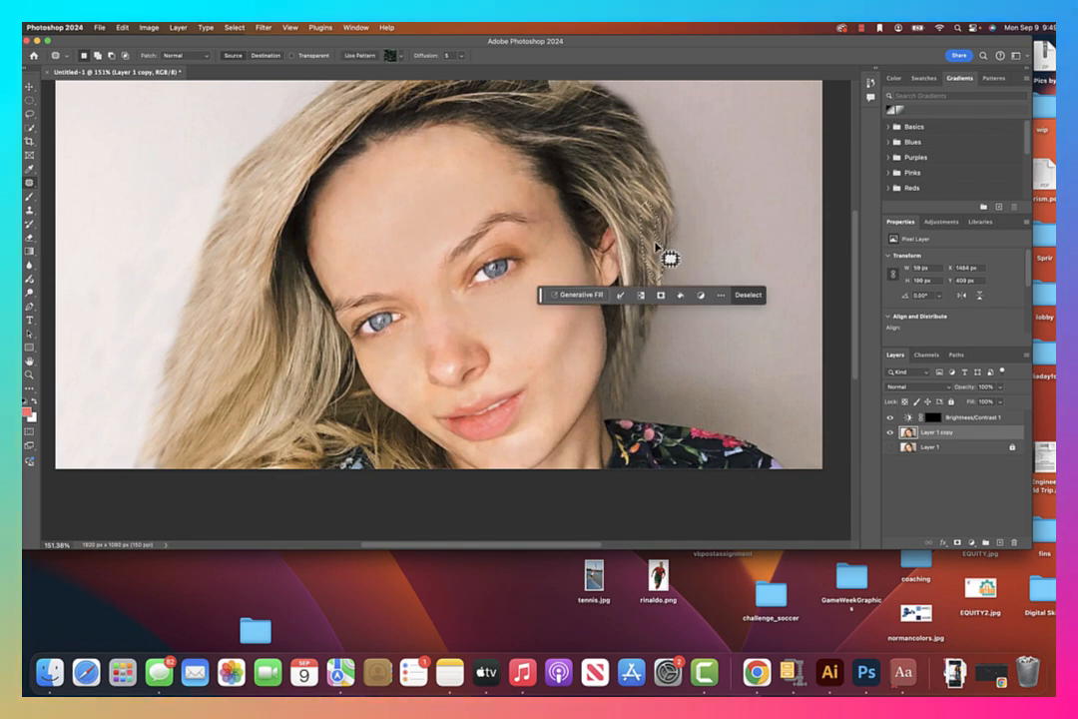
pyautogui.press('super+d')
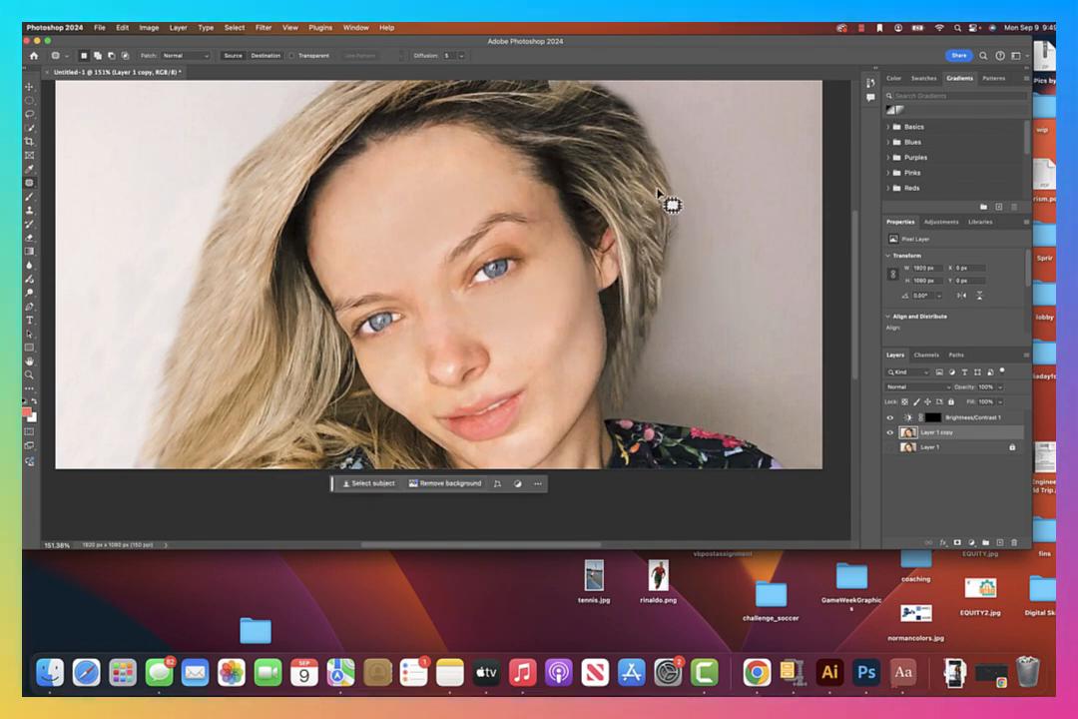
pyautogui.moveTo(671, 204)
pyautogui.mouseDown()
pyautogui.moveTo(650, 177)
pyautogui.moveTo(633, 148)
pyautogui.moveTo(642, 260)
pyautogui.mouseUp()
pyautogui.press('super+d')
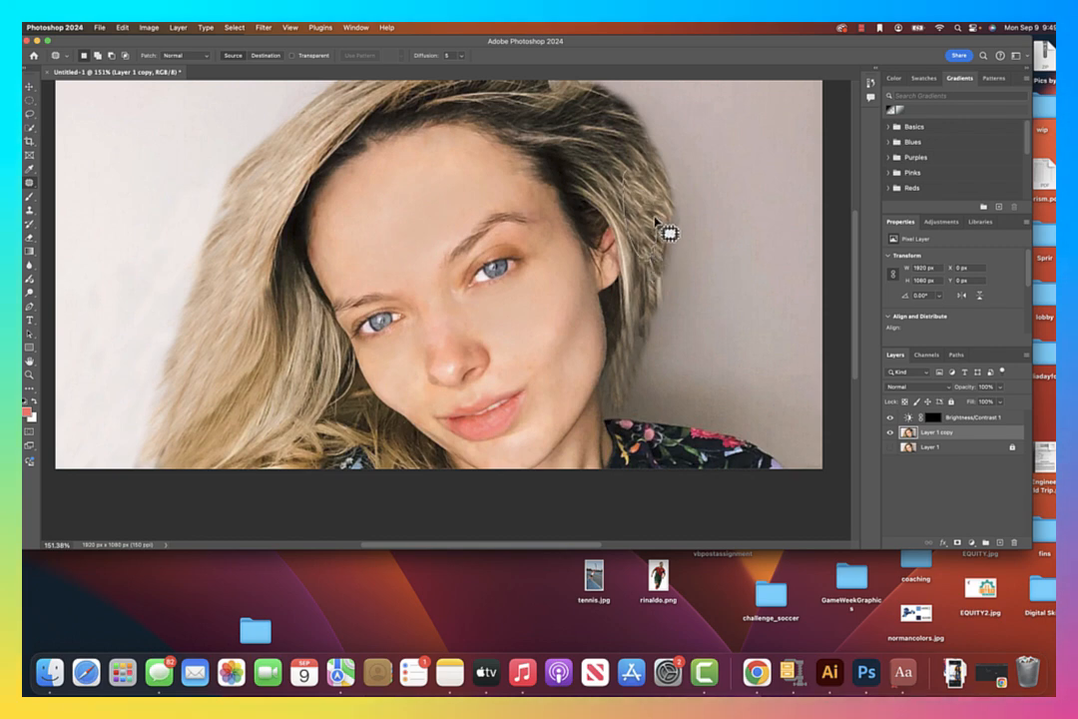
pyautogui.moveTo(655, 217); pyautogui.dragTo(606, 160)
pyautogui.press('super+d')
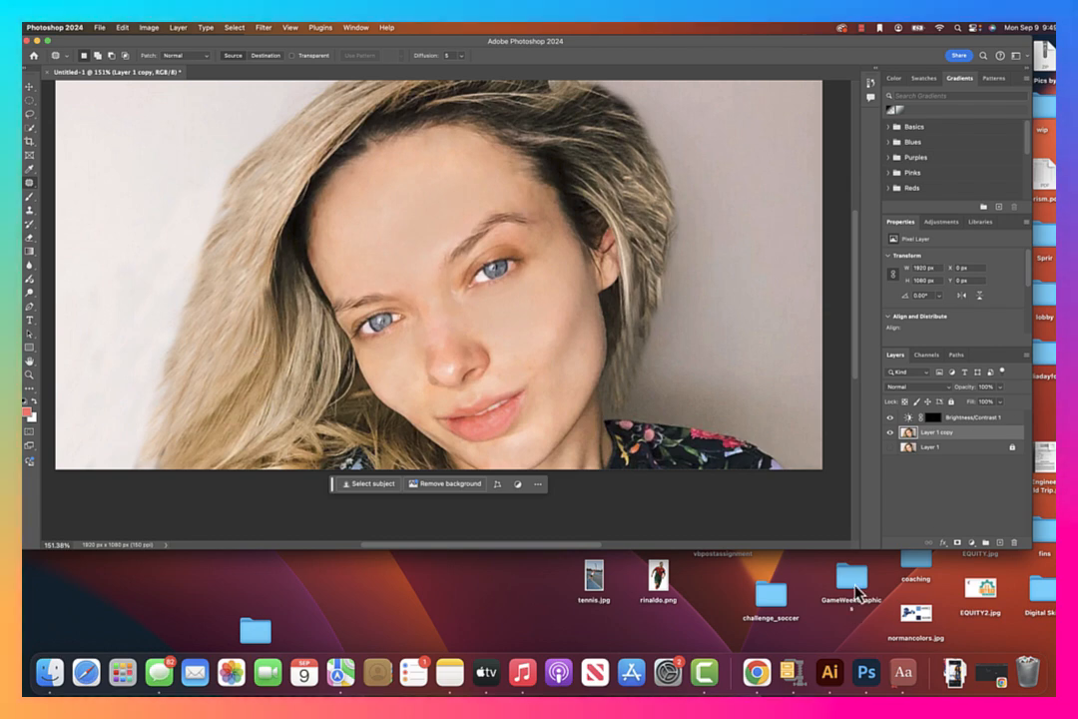
pyautogui.click(890, 434)
pyautogui.click(890, 433)
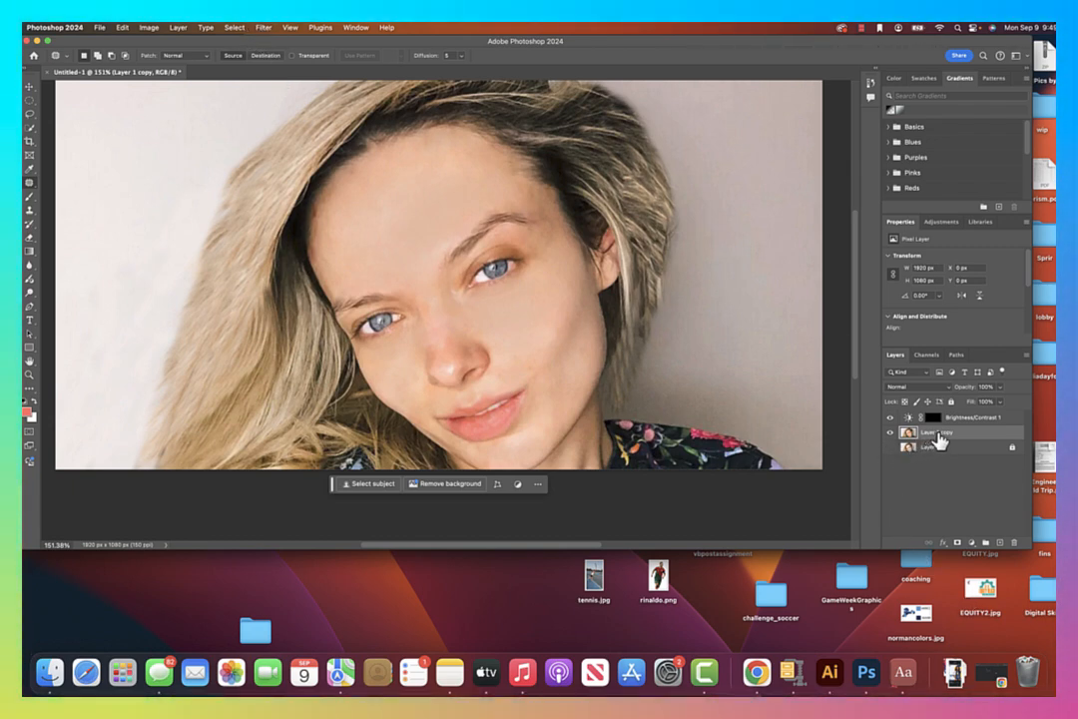
# Open the Liquify filter on the portrait copy and set the face shape's Forehead to -100.
pyautogui.click(261, 28)
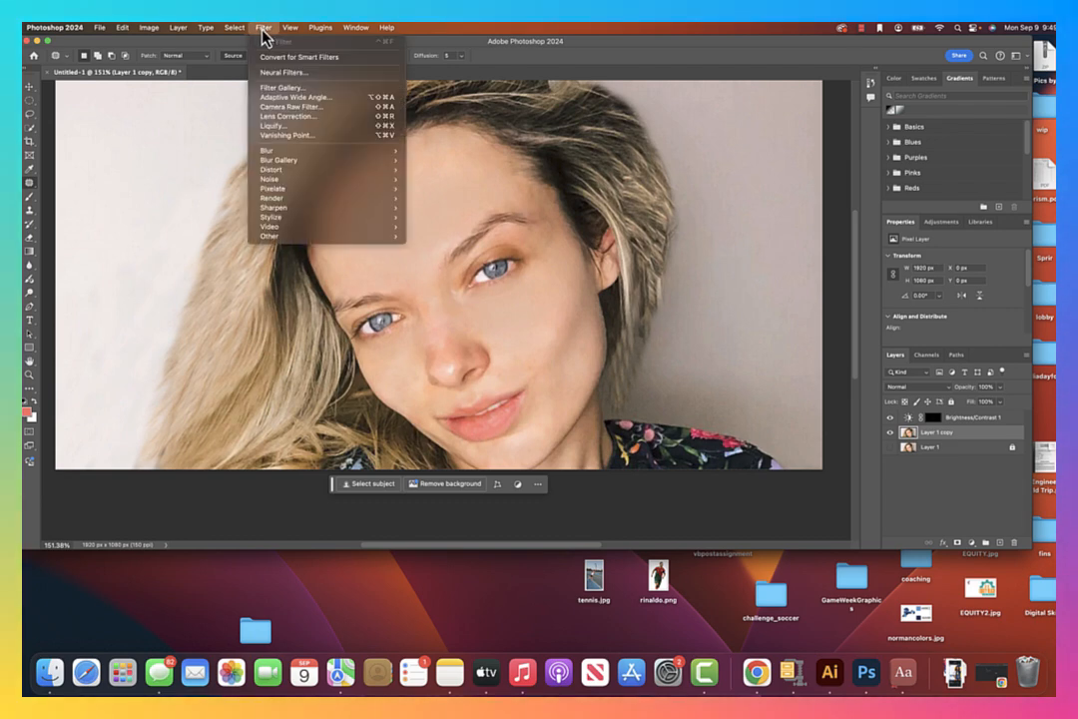
pyautogui.click(277, 136)
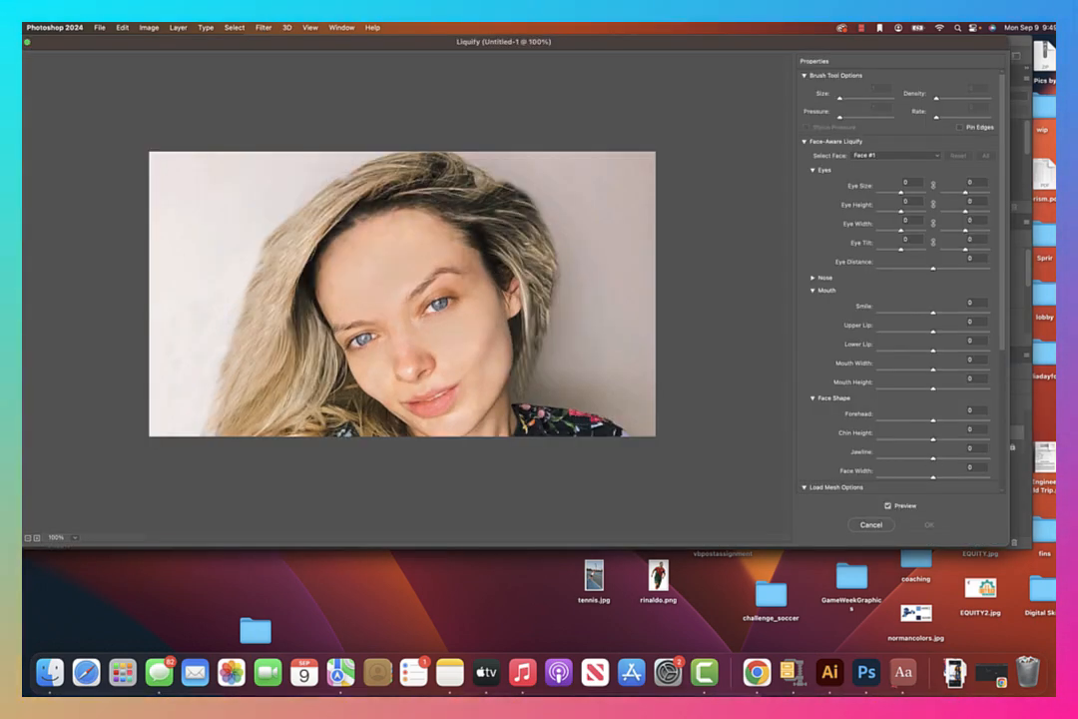
pyautogui.scroll(-1, 913, 441)
pyautogui.click(933, 413)
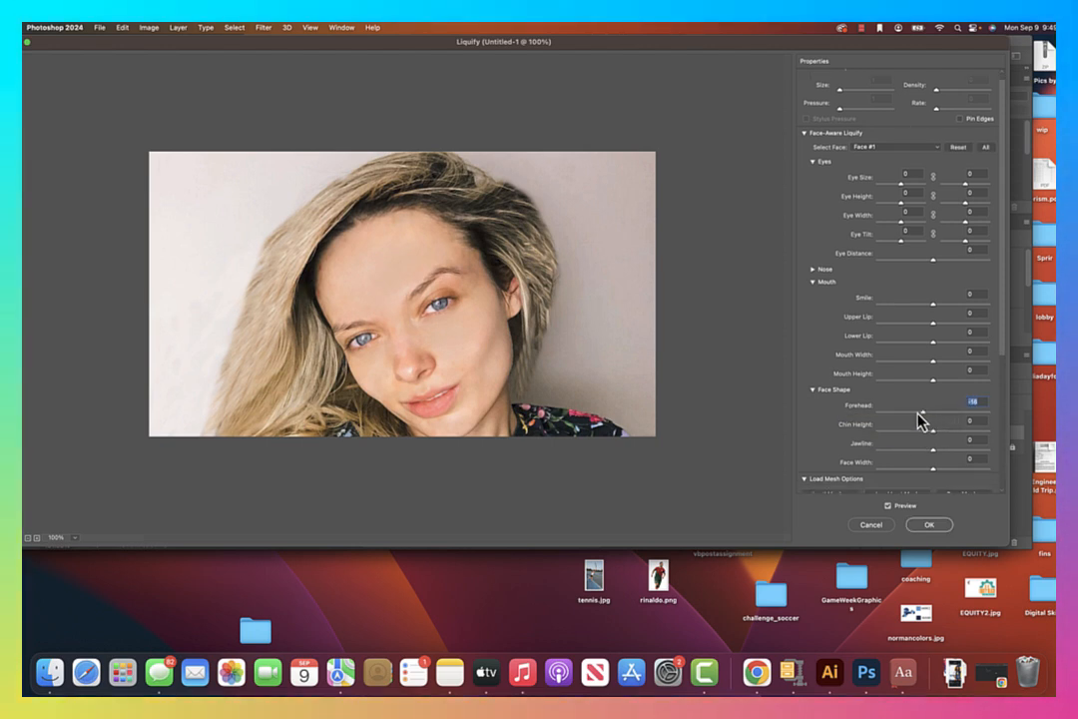
pyautogui.moveTo(906, 411); pyautogui.dragTo(875, 419)
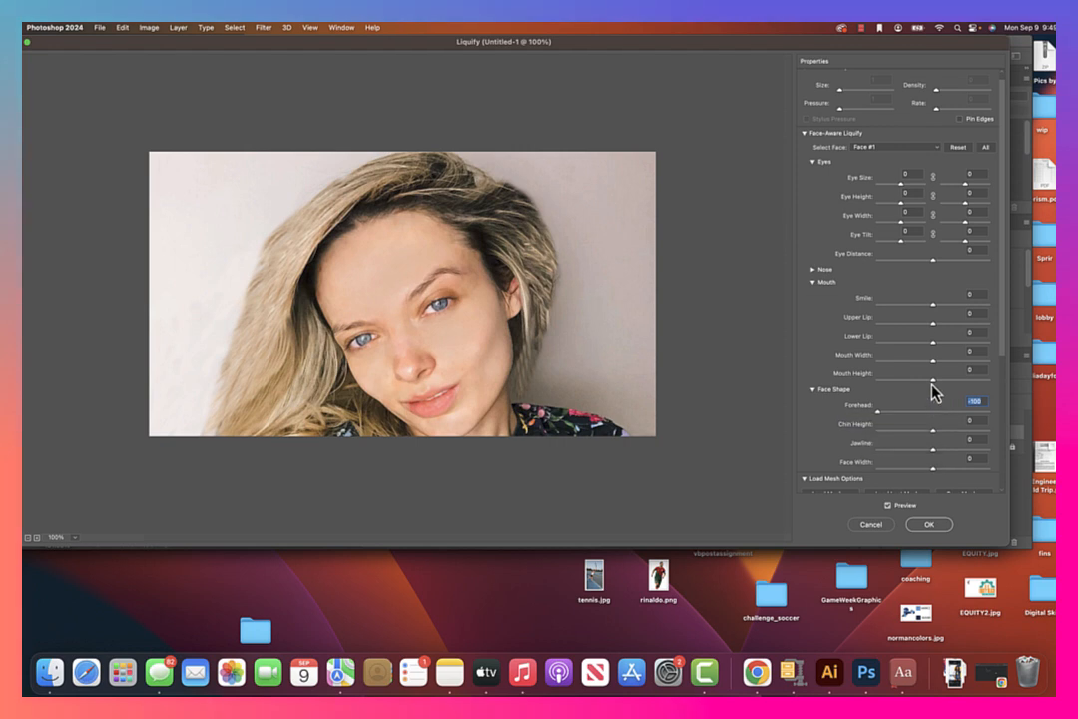
# Set the mouth's Lower Lip to 80 and Smile to 30 in Liquify, and apply the filter.
pyautogui.moveTo(931, 341); pyautogui.dragTo(976, 343)
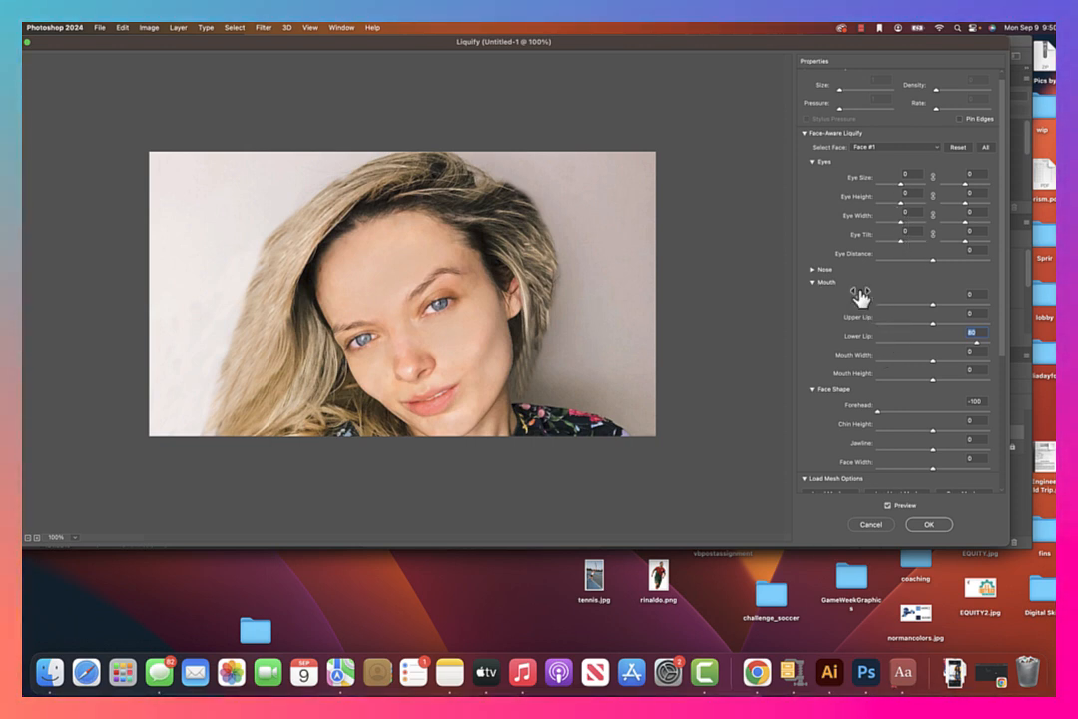
pyautogui.moveTo(932, 304); pyautogui.dragTo(950, 303)
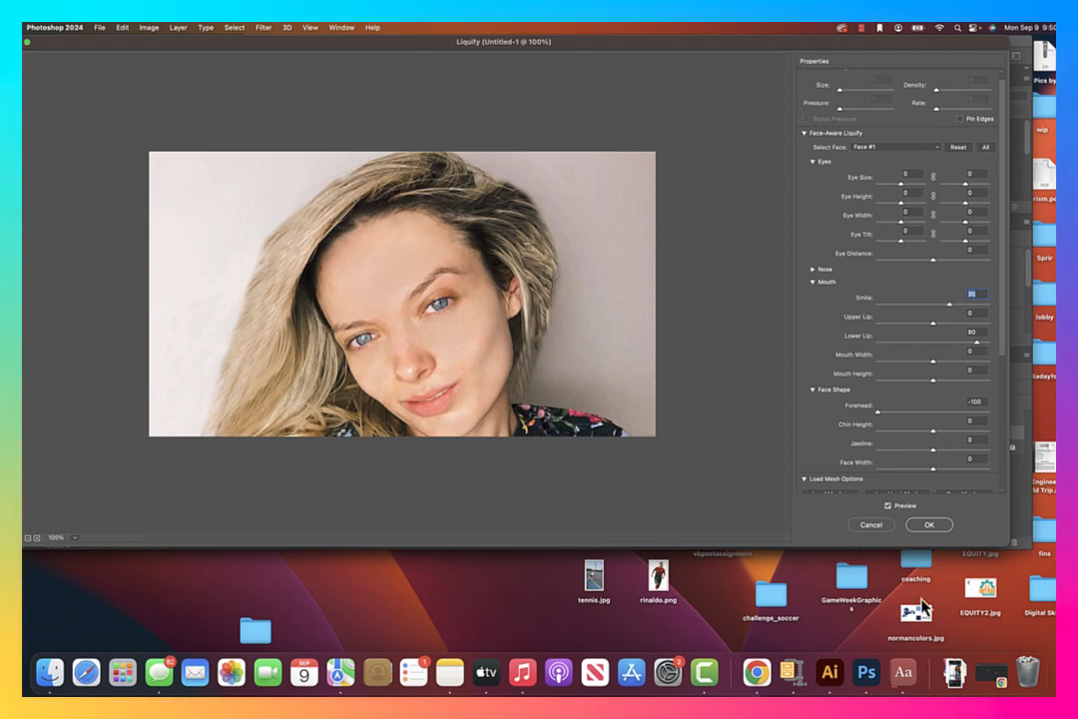
pyautogui.click(936, 529)
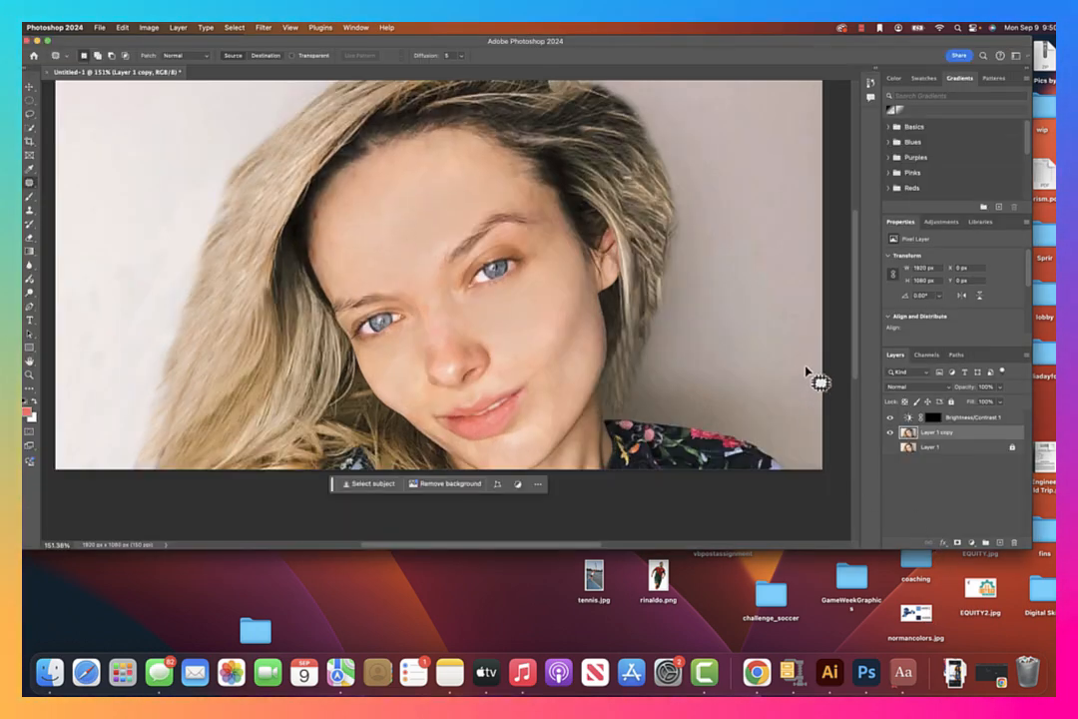
# Add a Hue/Saturation adjustment layer above the portrait copy and set its Saturation to +26.
pyautogui.click(971, 543)
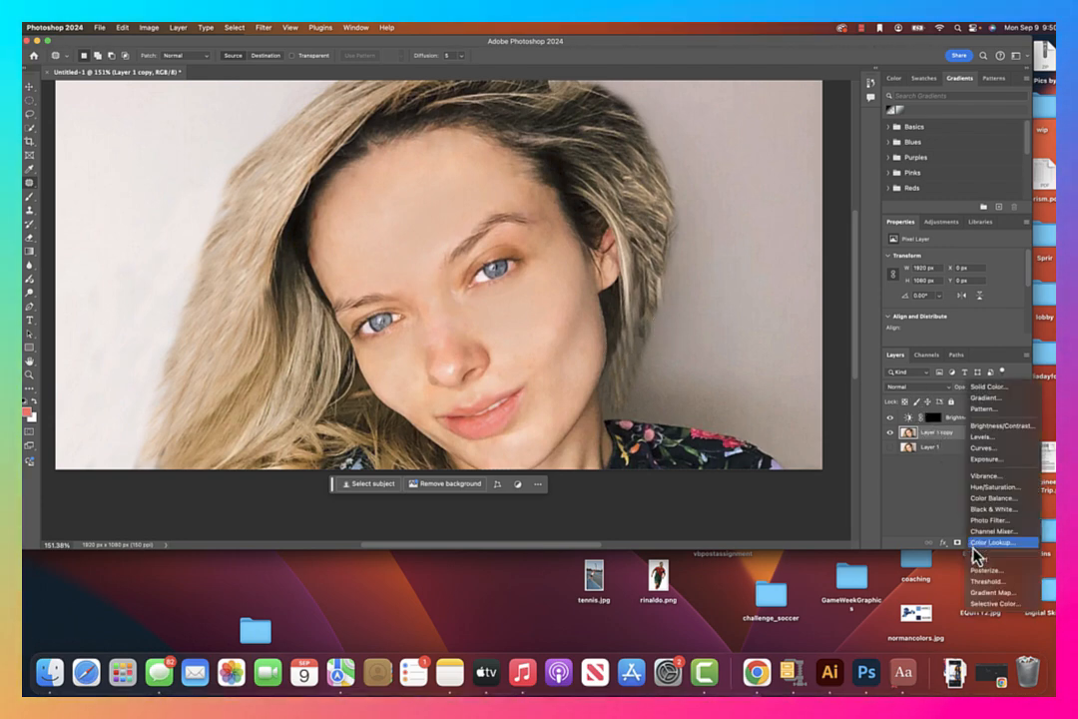
pyautogui.click(983, 487)
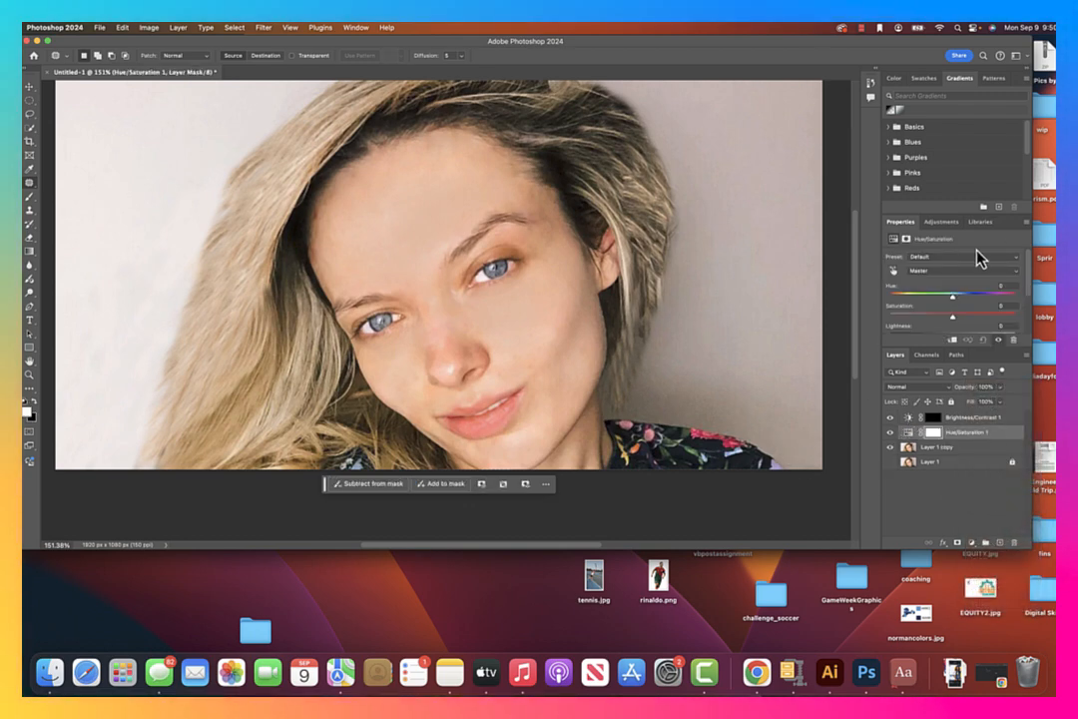
pyautogui.moveTo(950, 318); pyautogui.dragTo(968, 317)
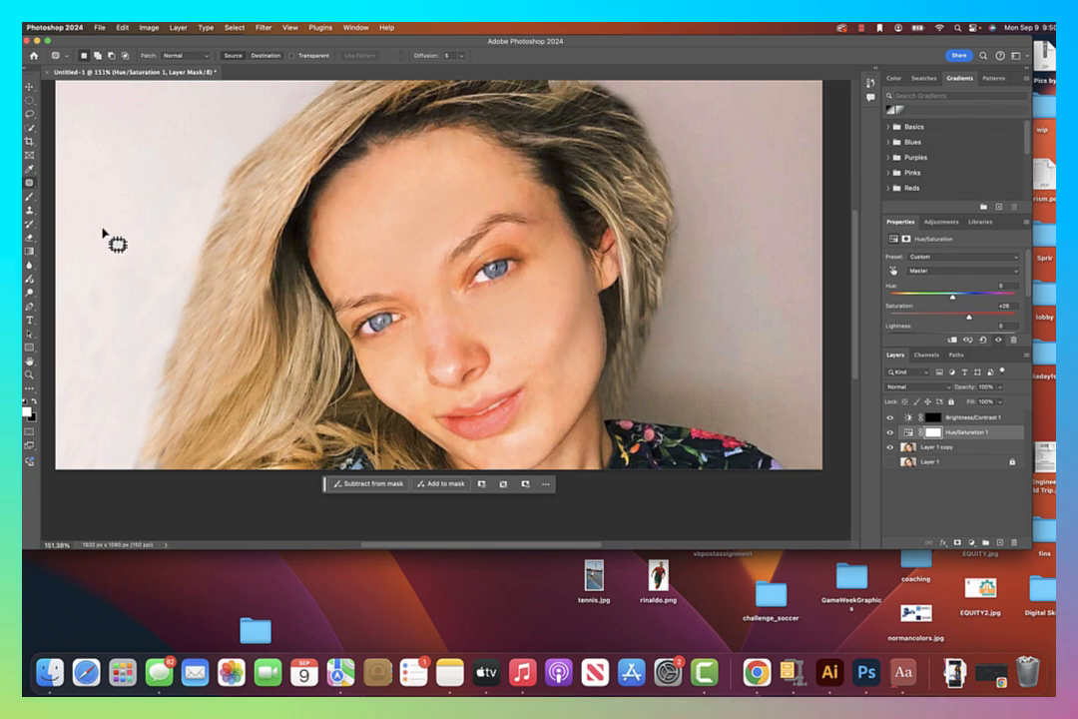
# Merge the Brightness/Contrast 1, Hue/Saturation 1 and Layer 1 copy layers into one layer.
pyautogui.click(31, 101)
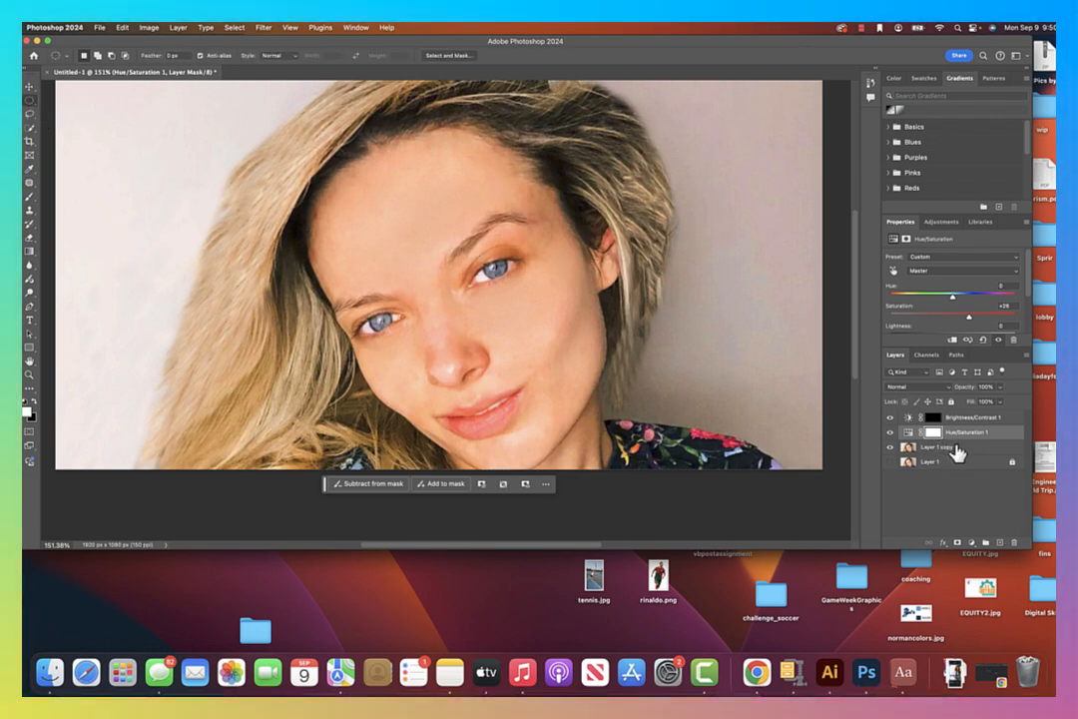
pyautogui.click(957, 452)
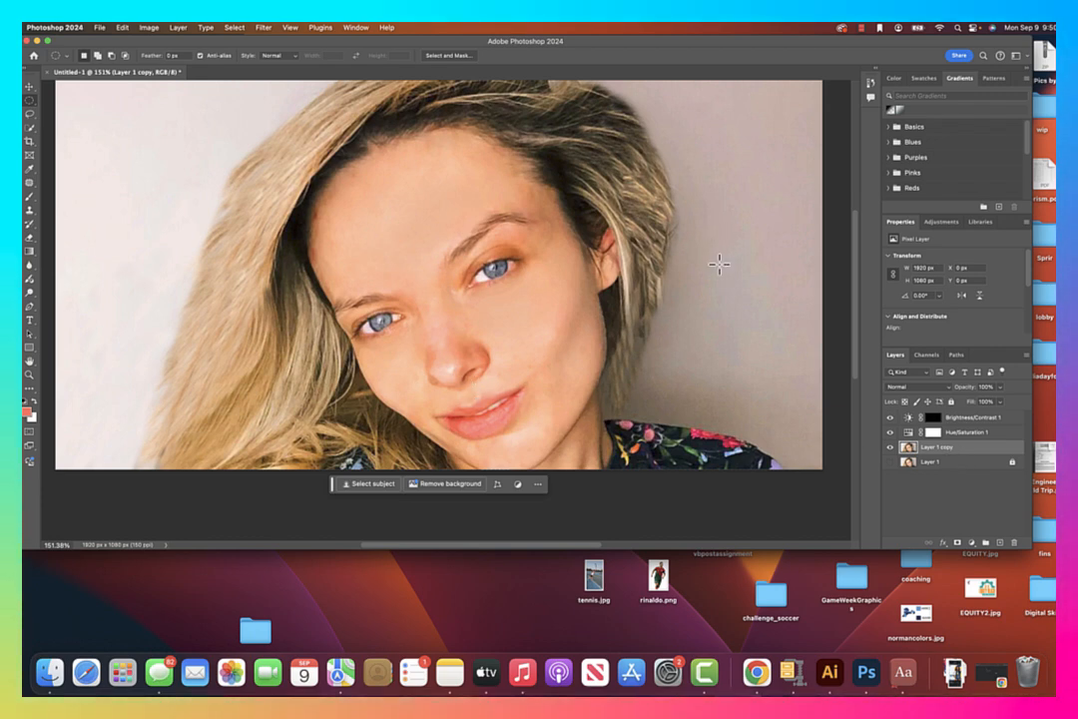
pyautogui.click(973, 420)
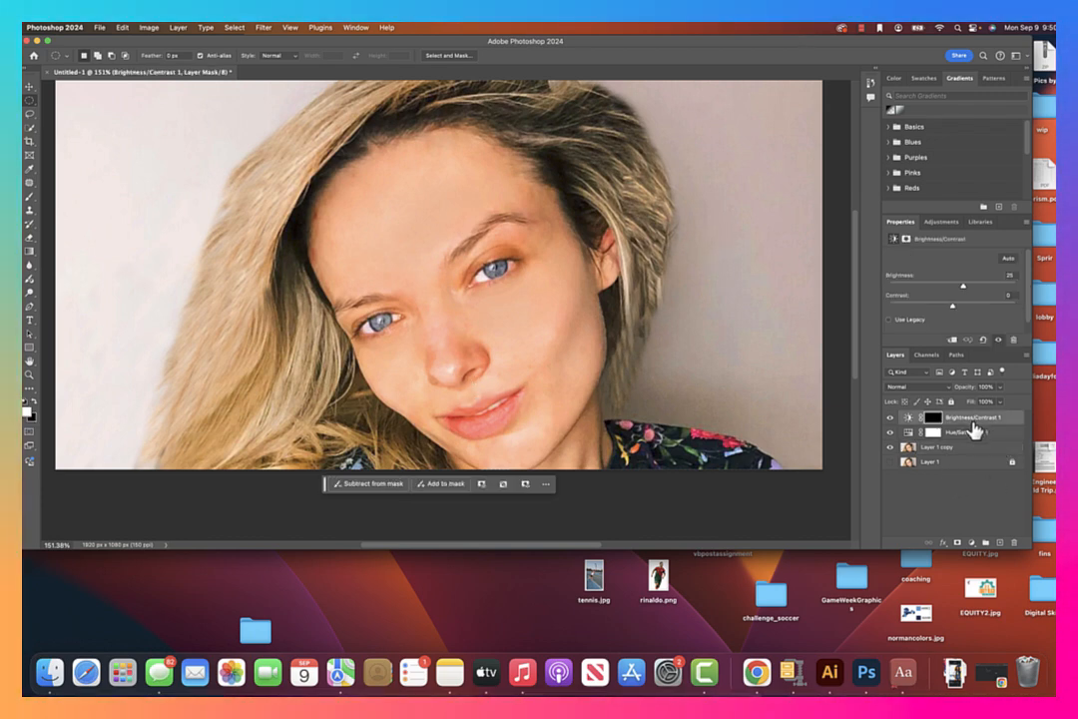
pyautogui.click(971, 435)
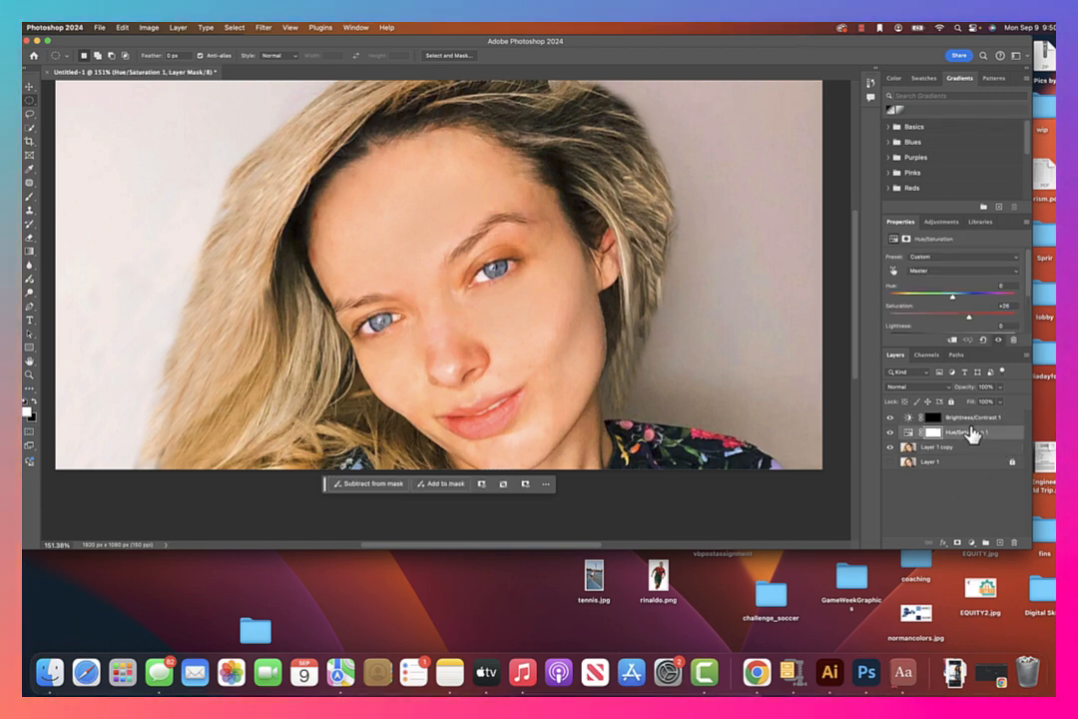
pyautogui.click(971, 419)
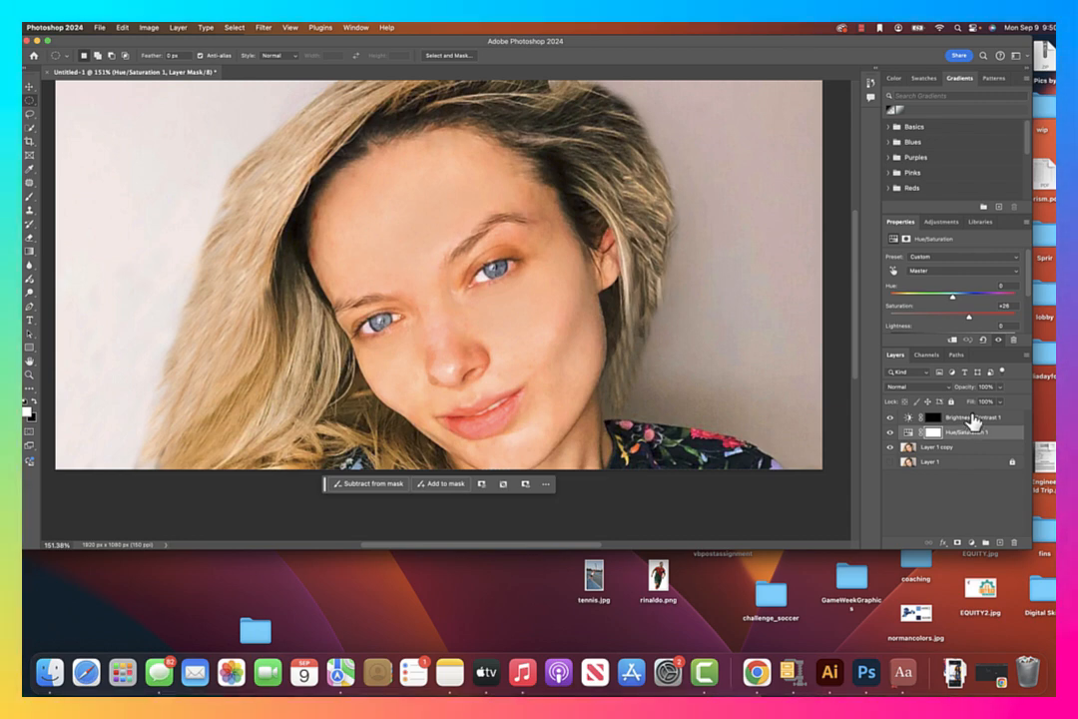
pyautogui.keyDown('shift'); pyautogui.click(966, 448); pyautogui.keyUp('shift')
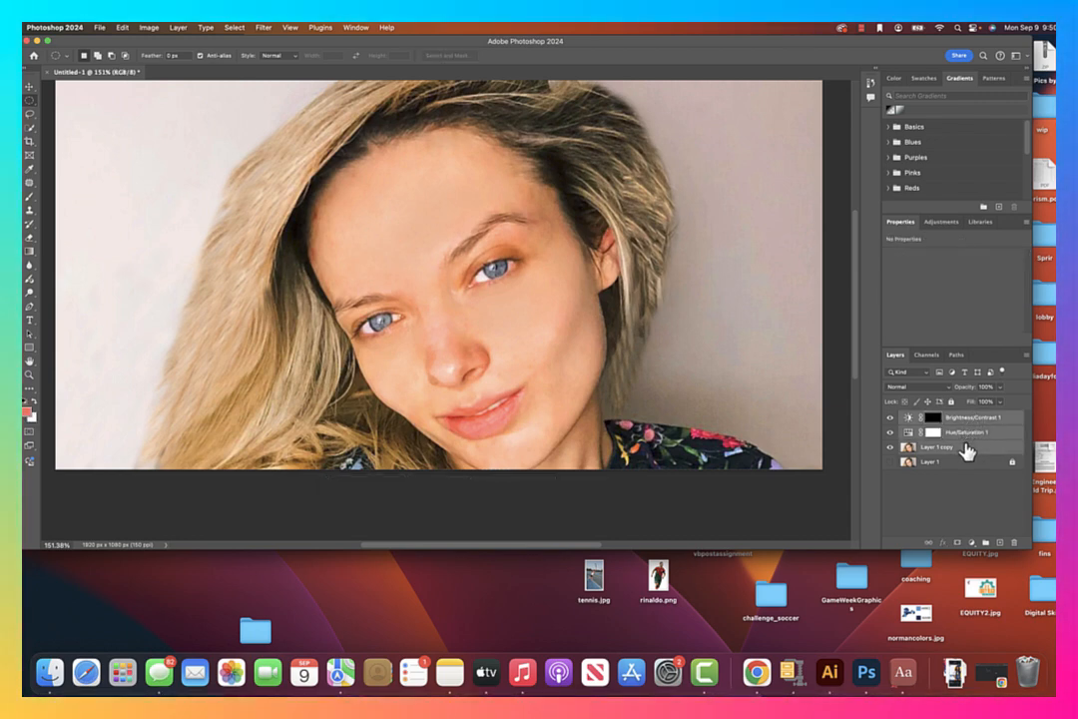
pyautogui.rightClick(966, 447)
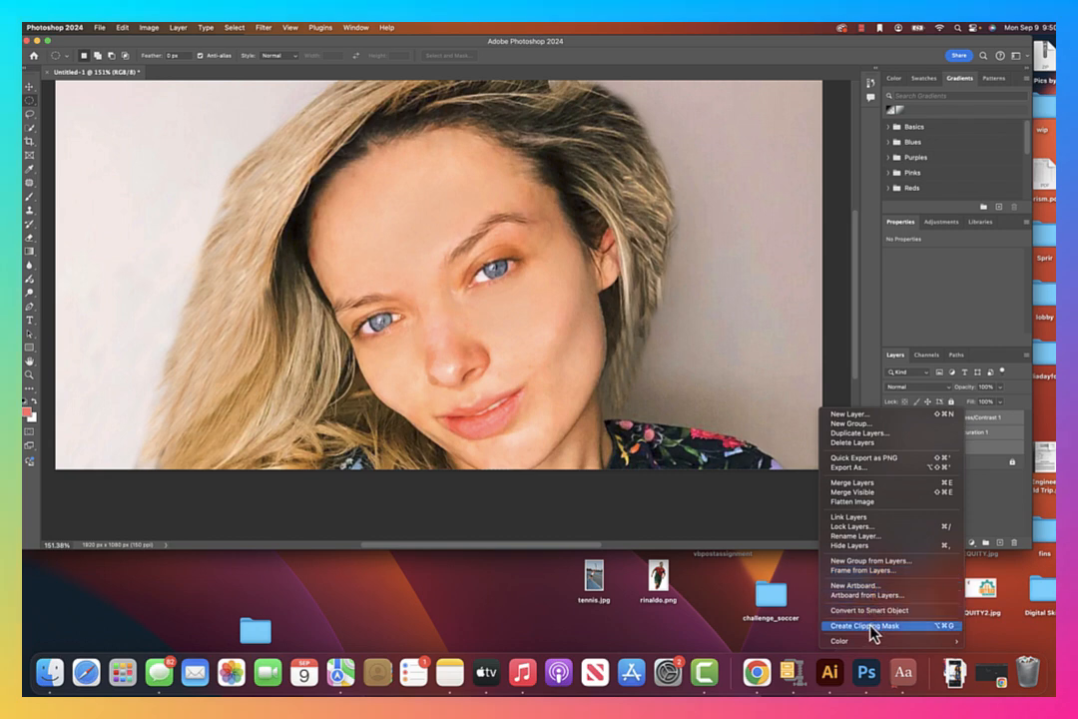
pyautogui.click(869, 483)
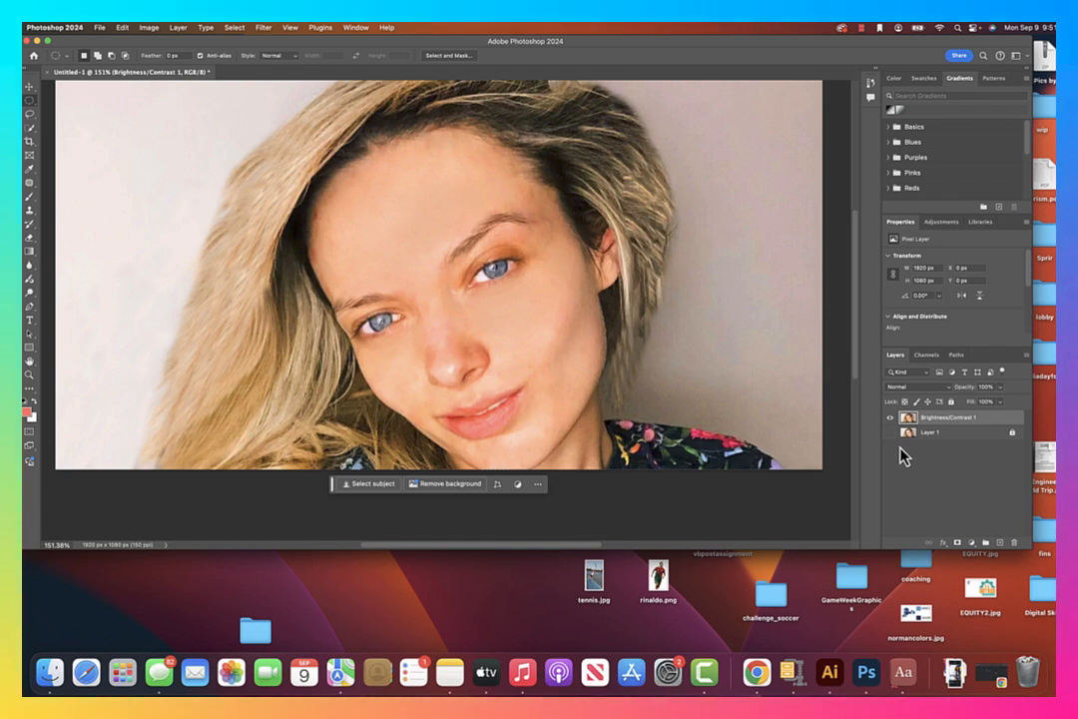
# Toggle the merged retouch layer's visibility to compare it with the original portrait.
pyautogui.click(891, 418)
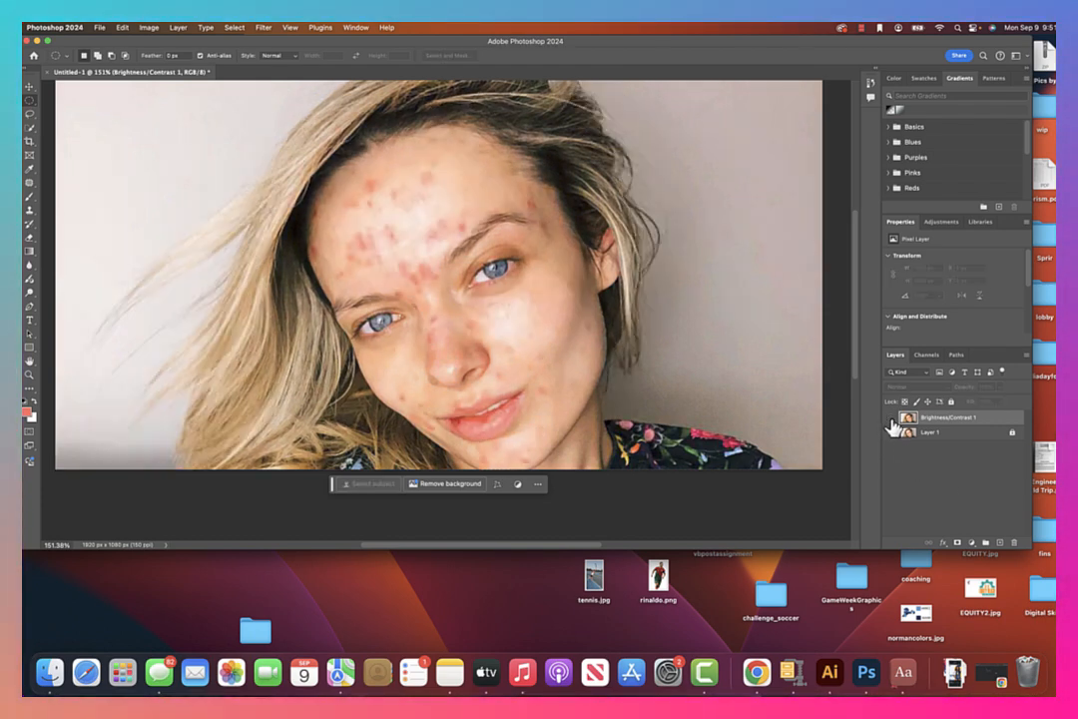
pyautogui.click(891, 418)
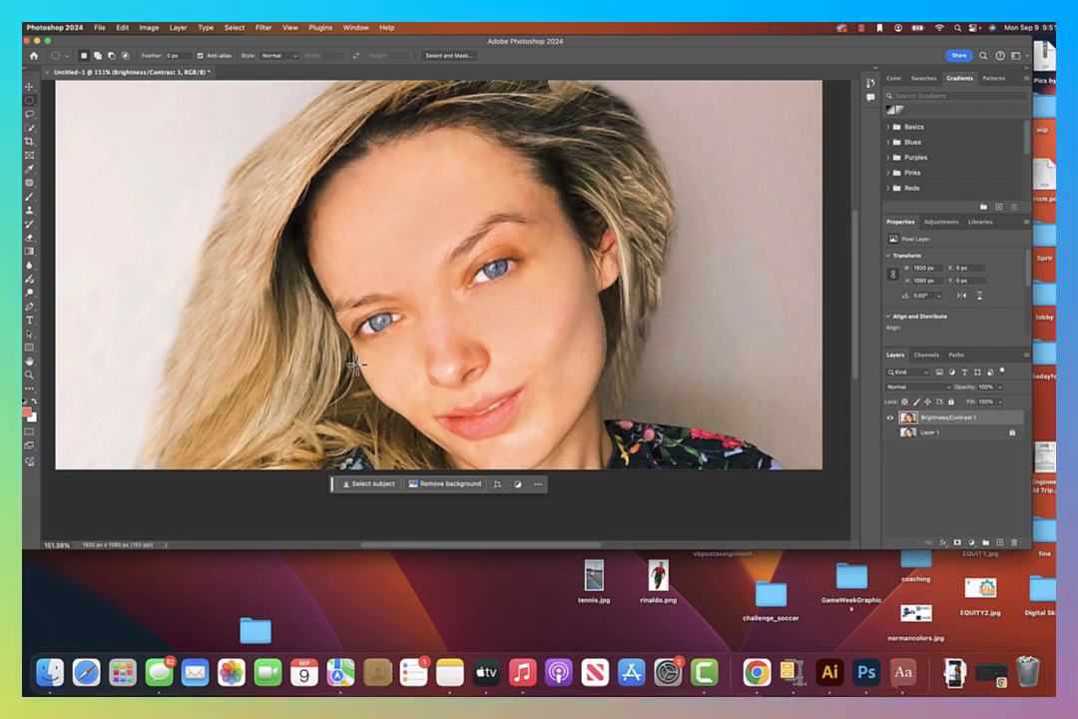
# Select both irises with the Quick Selection tool and add a Hue/Saturation adjustment layer masked to them.
pyautogui.click(29, 127)
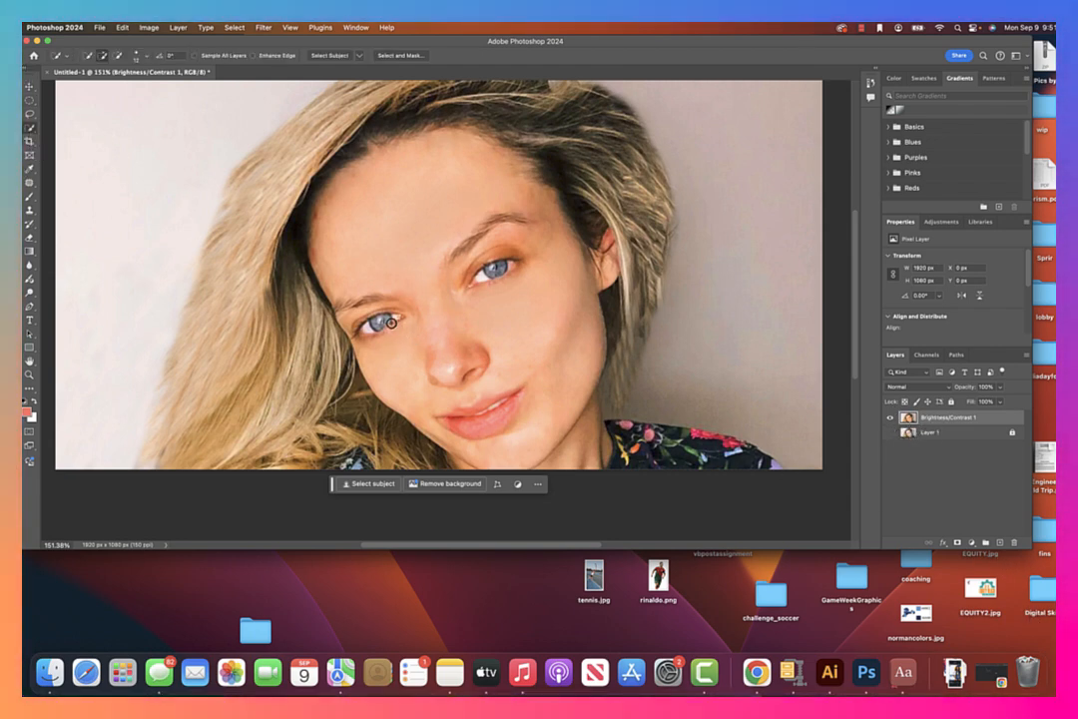
pyautogui.click(381, 321)
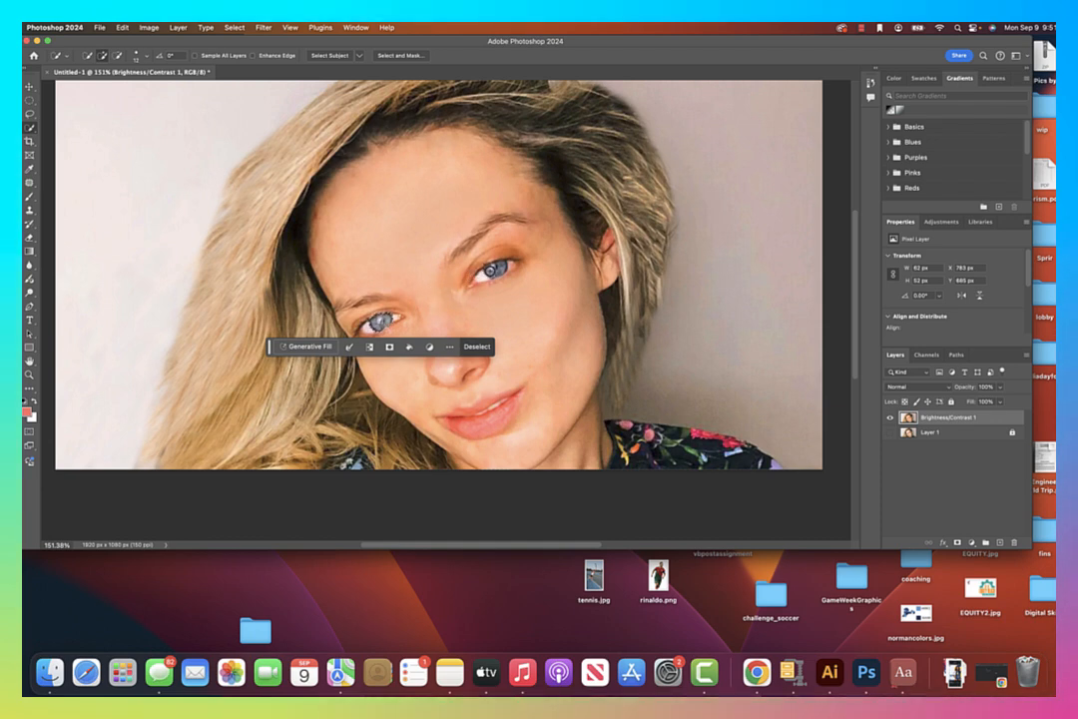
pyautogui.click(496, 270)
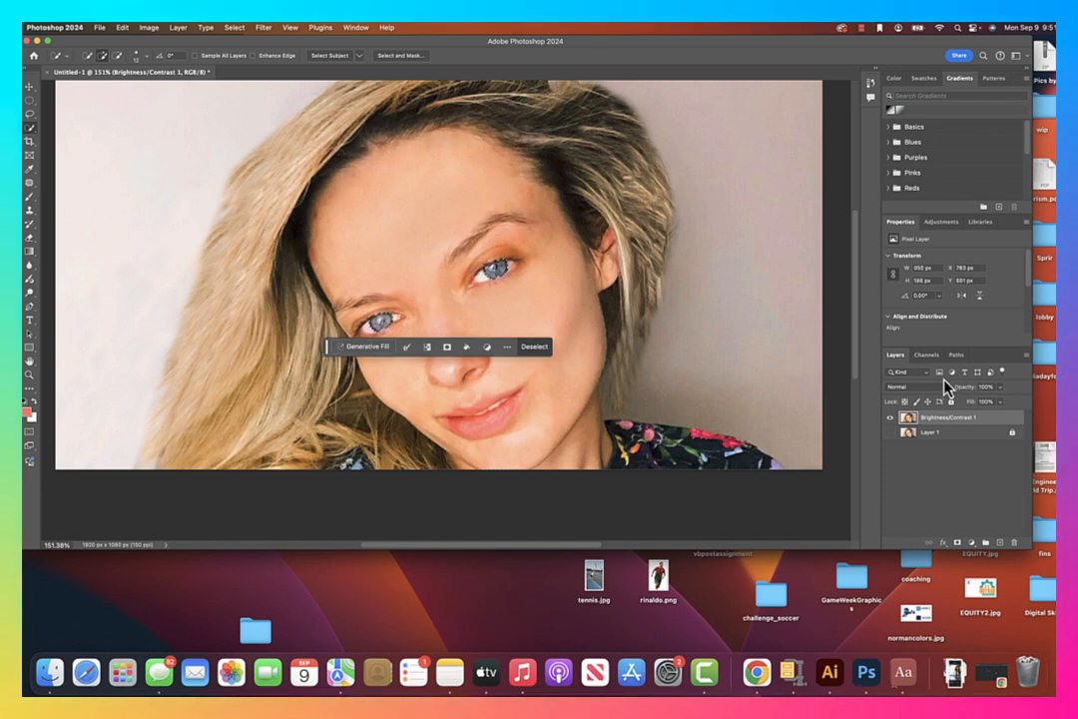
pyautogui.click(970, 543)
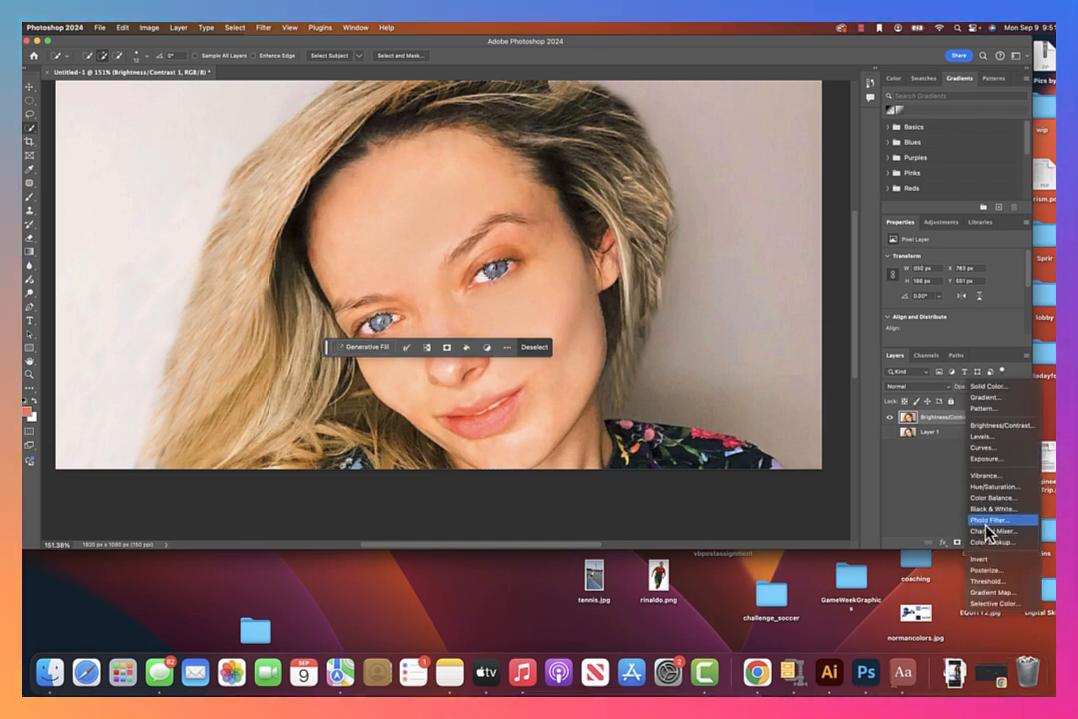
pyautogui.click(995, 487)
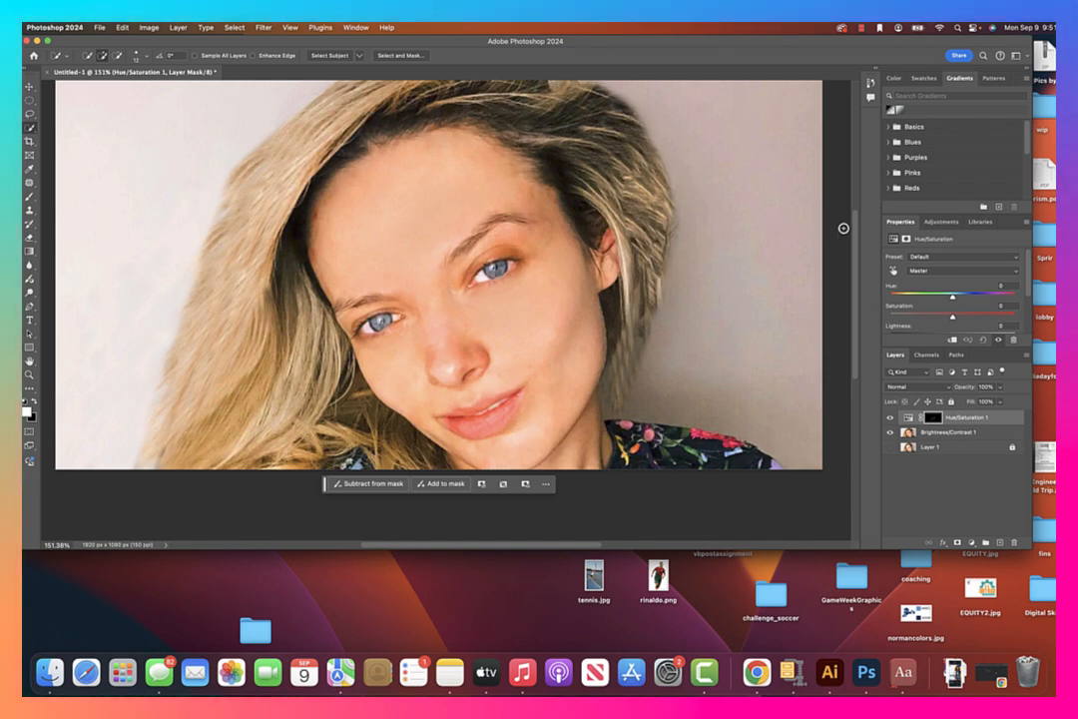
# Set the eye adjustment's Hue to -25, Saturation to -2 and Lightness to -18.
pyautogui.moveTo(952, 298); pyautogui.dragTo(846, 310)
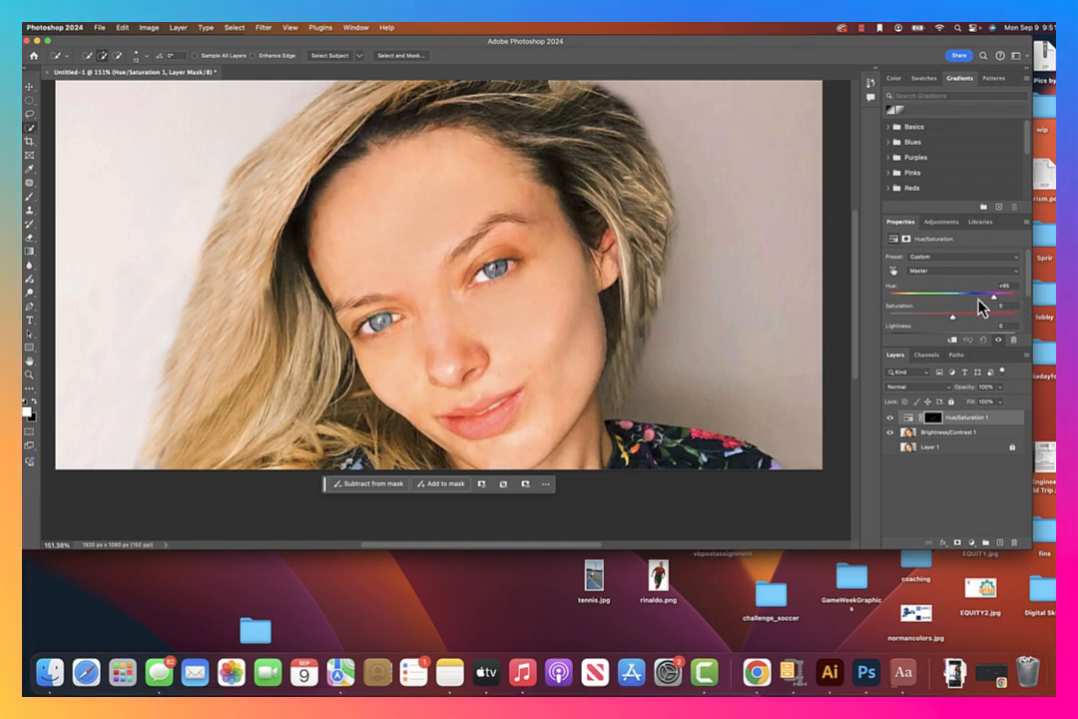
pyautogui.moveTo(952, 319); pyautogui.dragTo(964, 320)
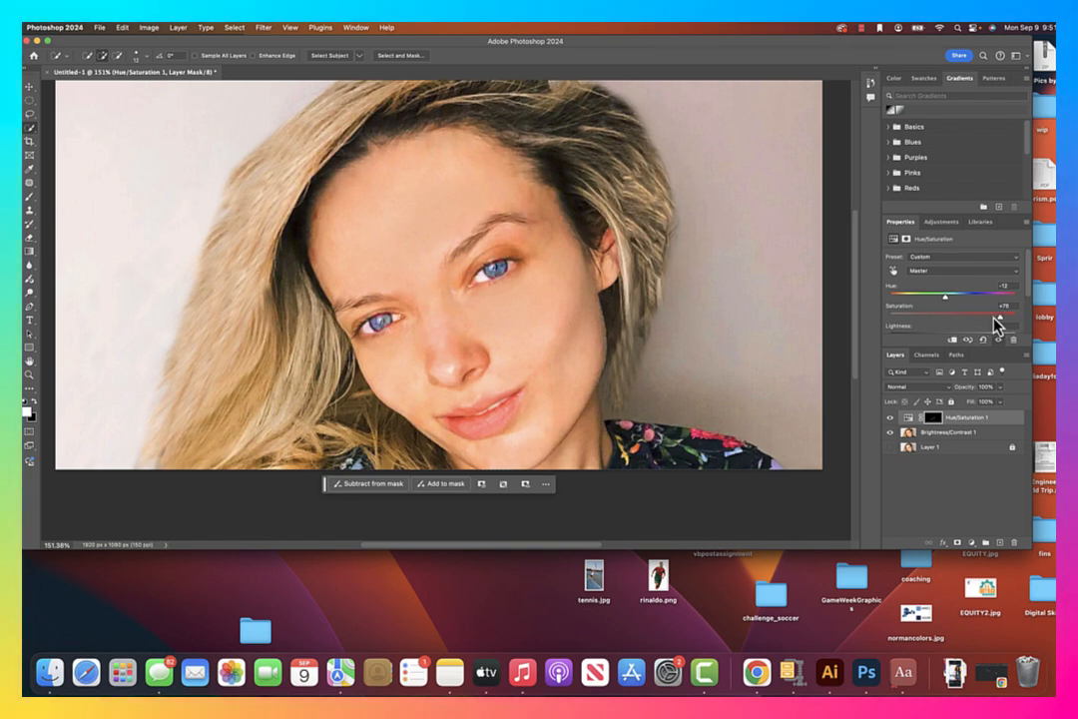
pyautogui.moveTo(949, 298); pyautogui.dragTo(1010, 308)
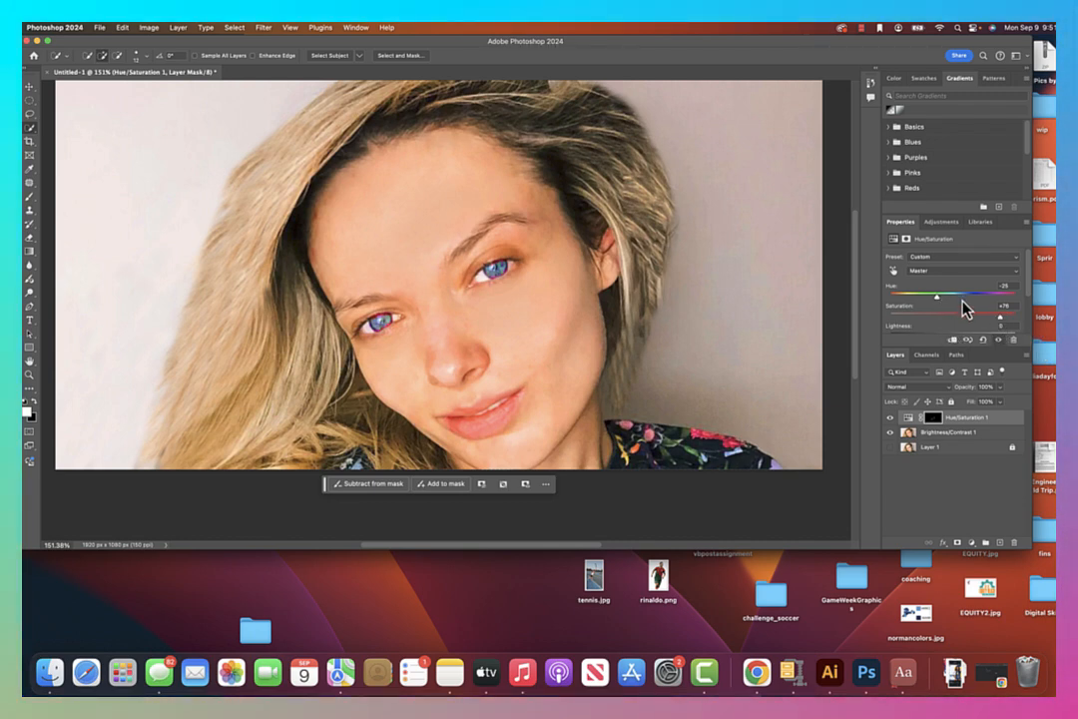
pyautogui.scroll(-3, 965, 308)
pyautogui.moveTo(951, 298); pyautogui.dragTo(933, 298)
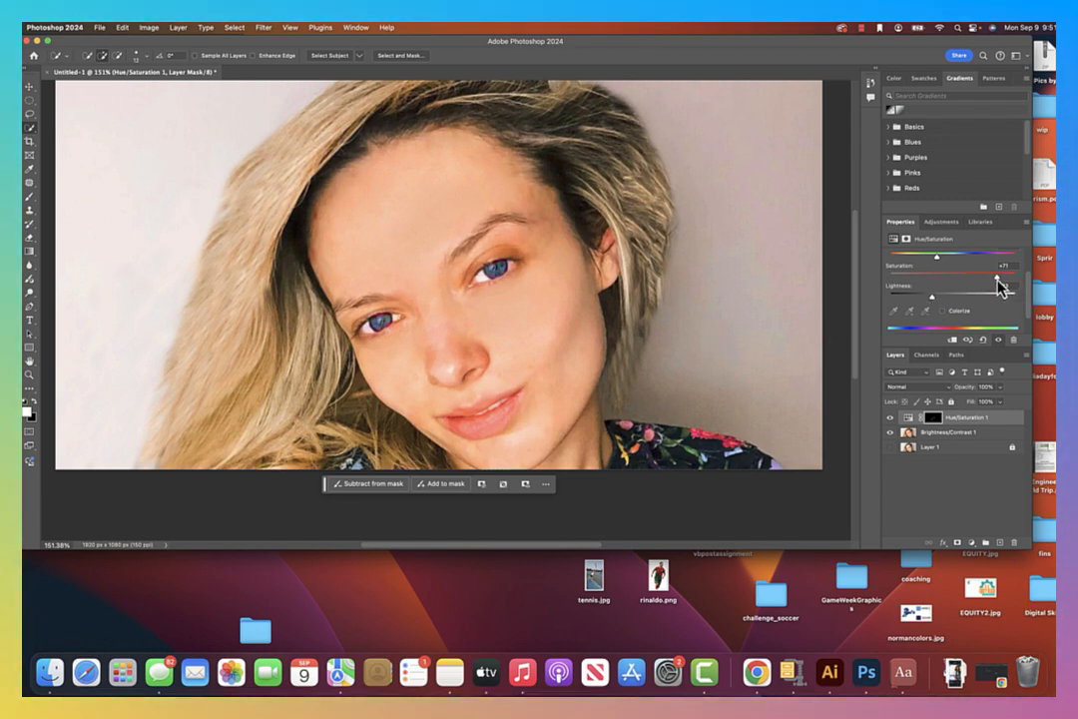
pyautogui.moveTo(988, 280); pyautogui.dragTo(950, 279)
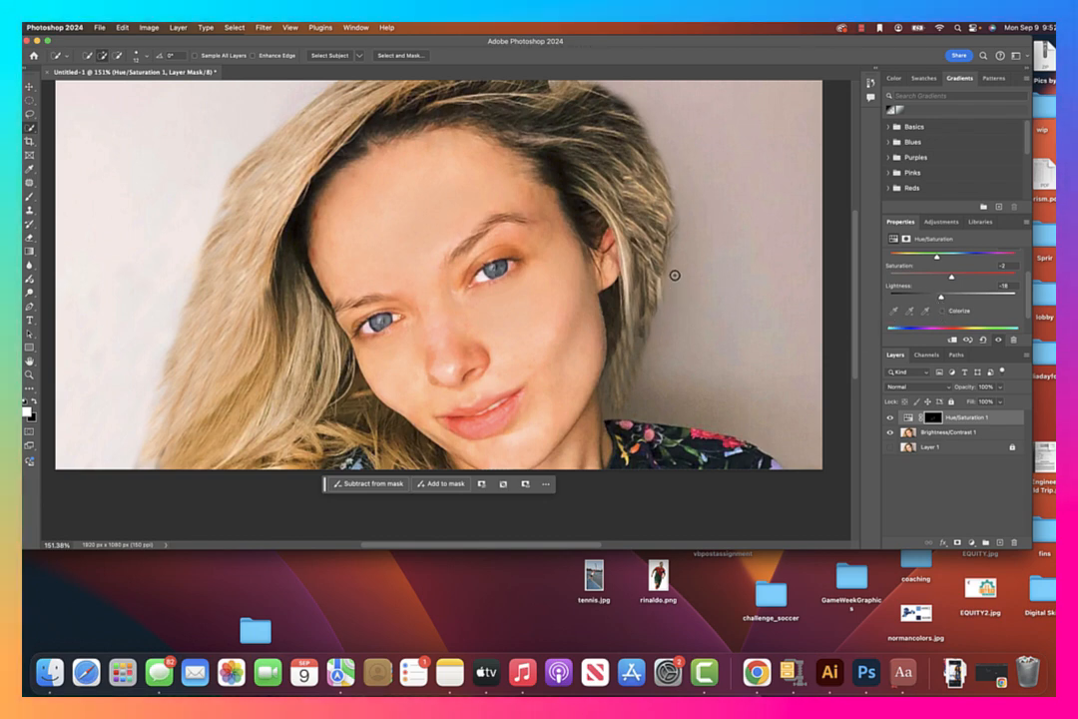
# Make the original Layer 1 visible beneath the retouch and select the Brightness/Contrast 1 layer.
pyautogui.click(30, 100)
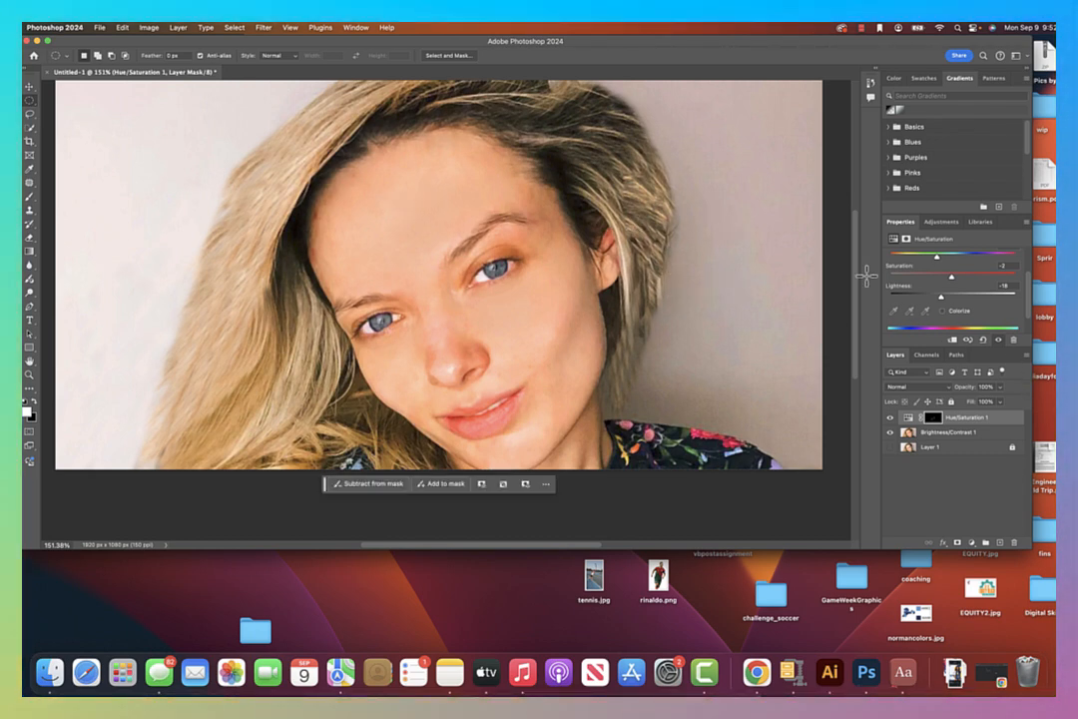
pyautogui.click(889, 433)
pyautogui.click(889, 433)
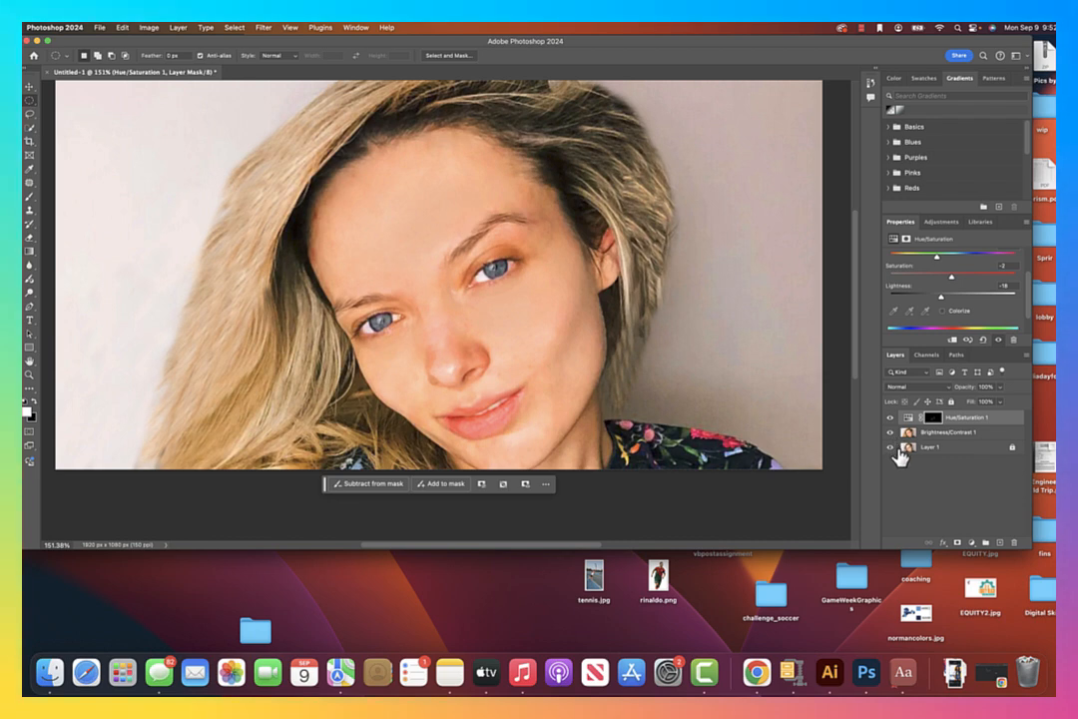
pyautogui.click(933, 437)
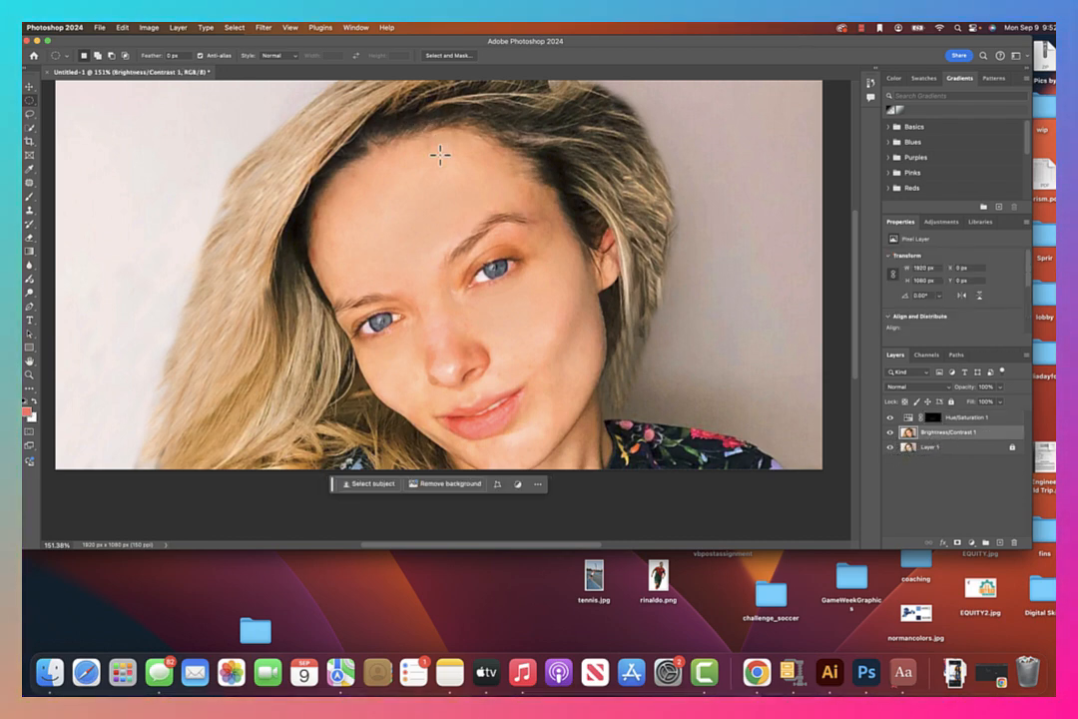
# Open Export As for the retouched portrait and set the file format to JPG.
pyautogui.click(55, 27)
pyautogui.click(100, 27)
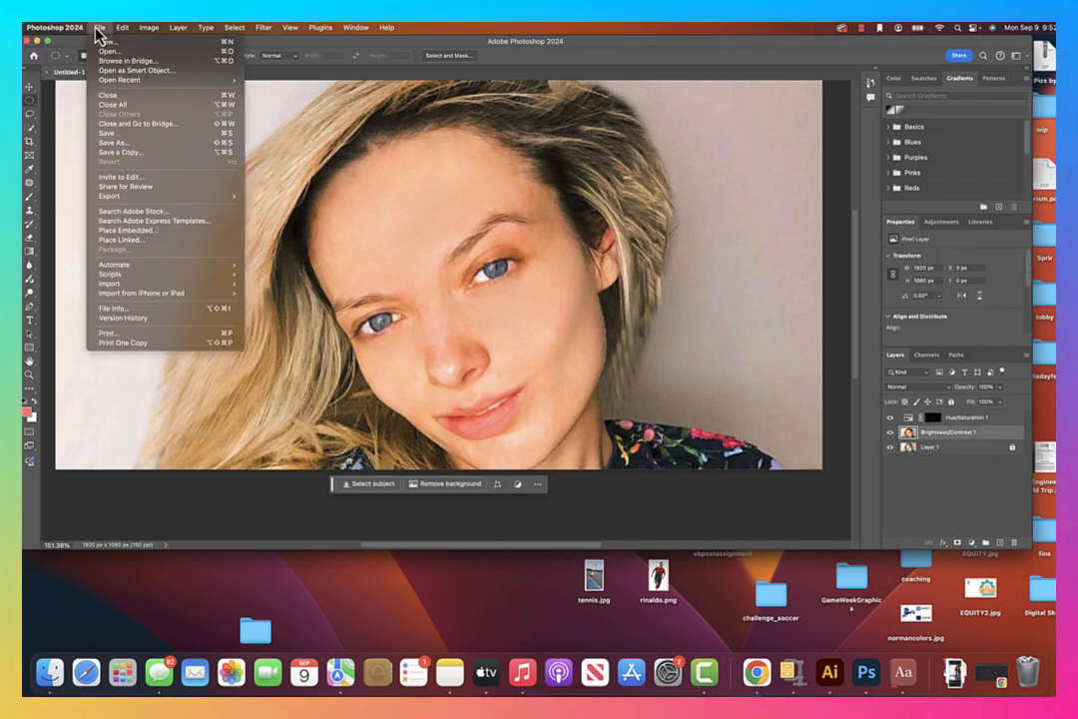
pyautogui.moveTo(150, 197)
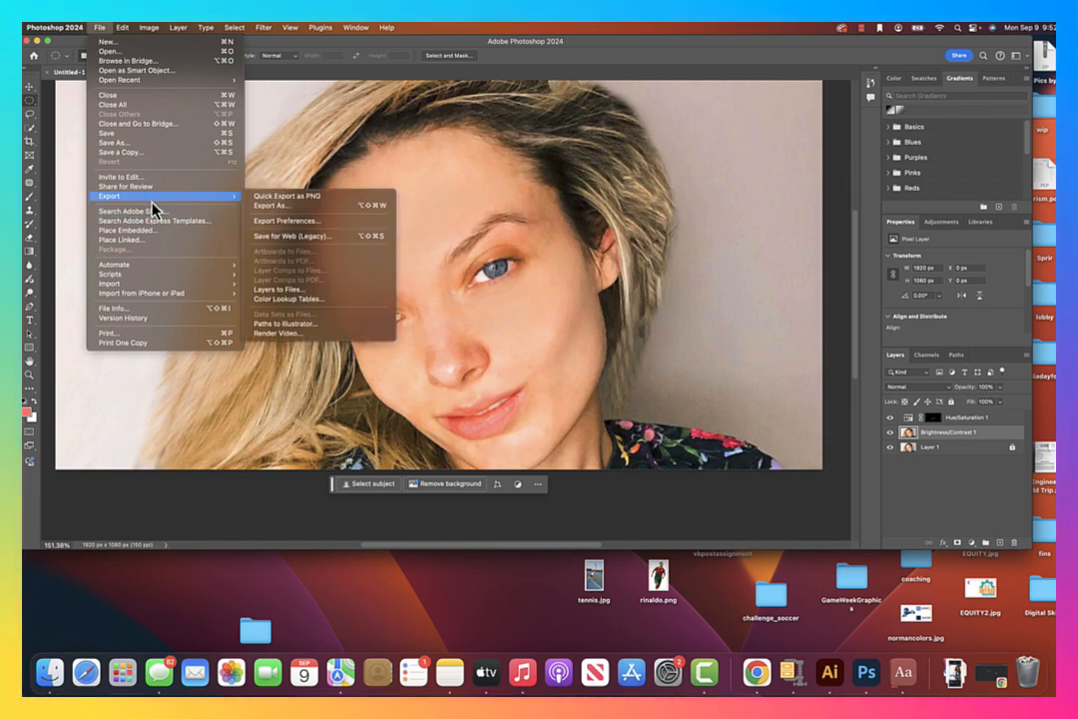
pyautogui.click(282, 206)
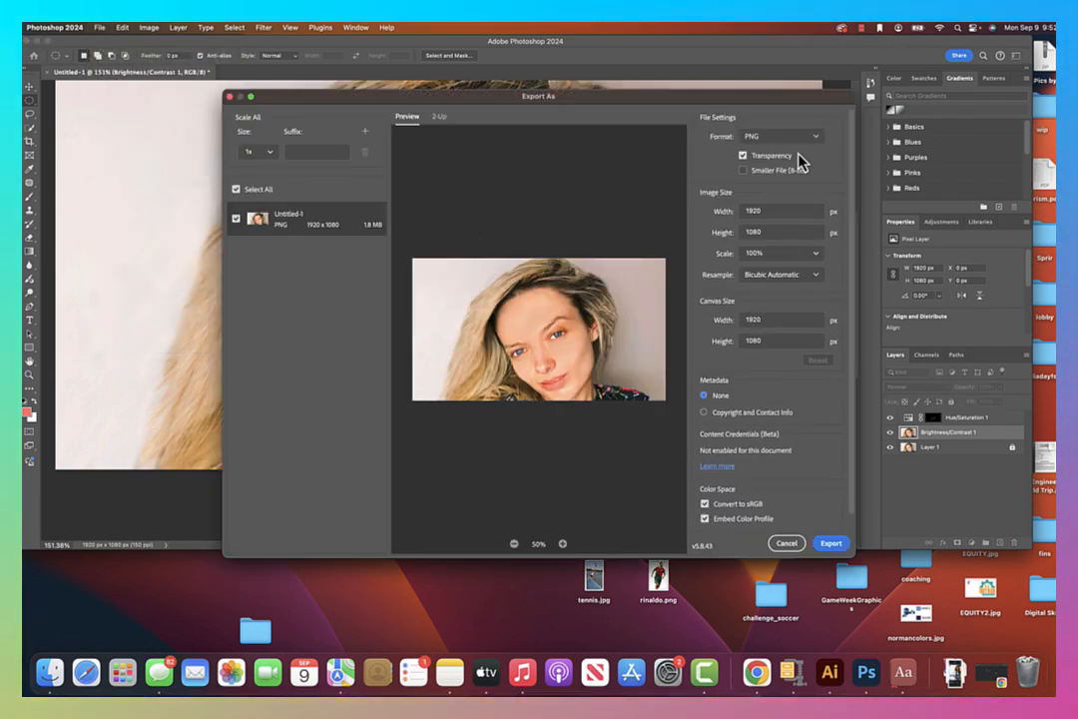
pyautogui.click(788, 137)
pyautogui.click(774, 176)
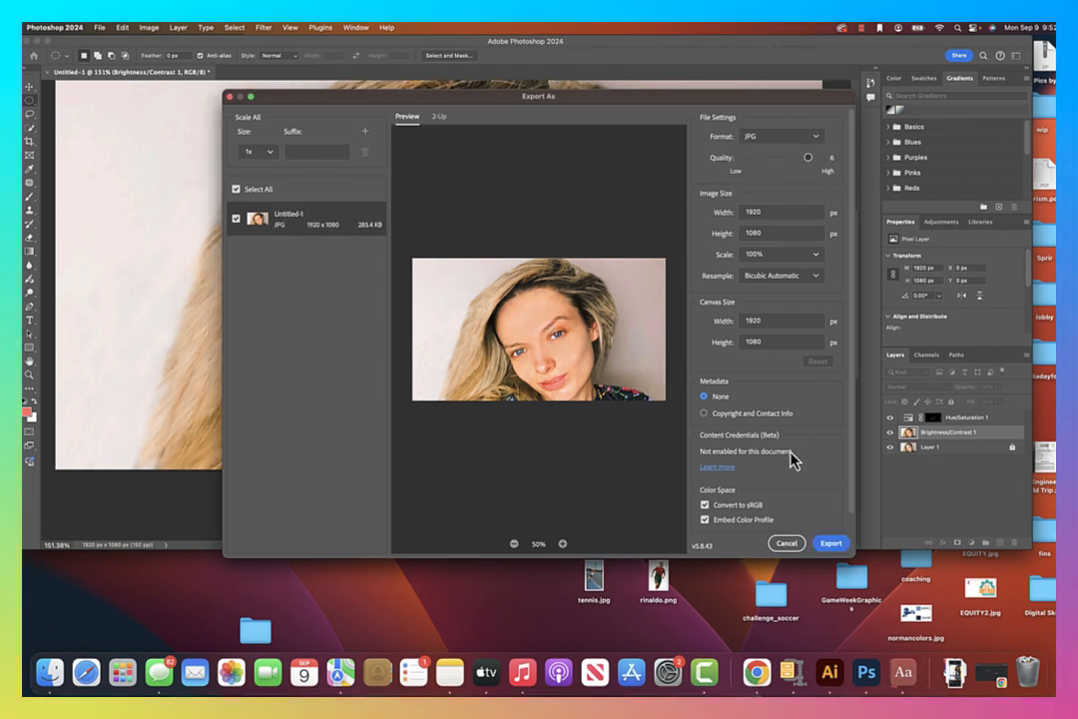
# Export the portrait under the name acne_fix into the vbpostassignment folder.
pyautogui.click(832, 540)
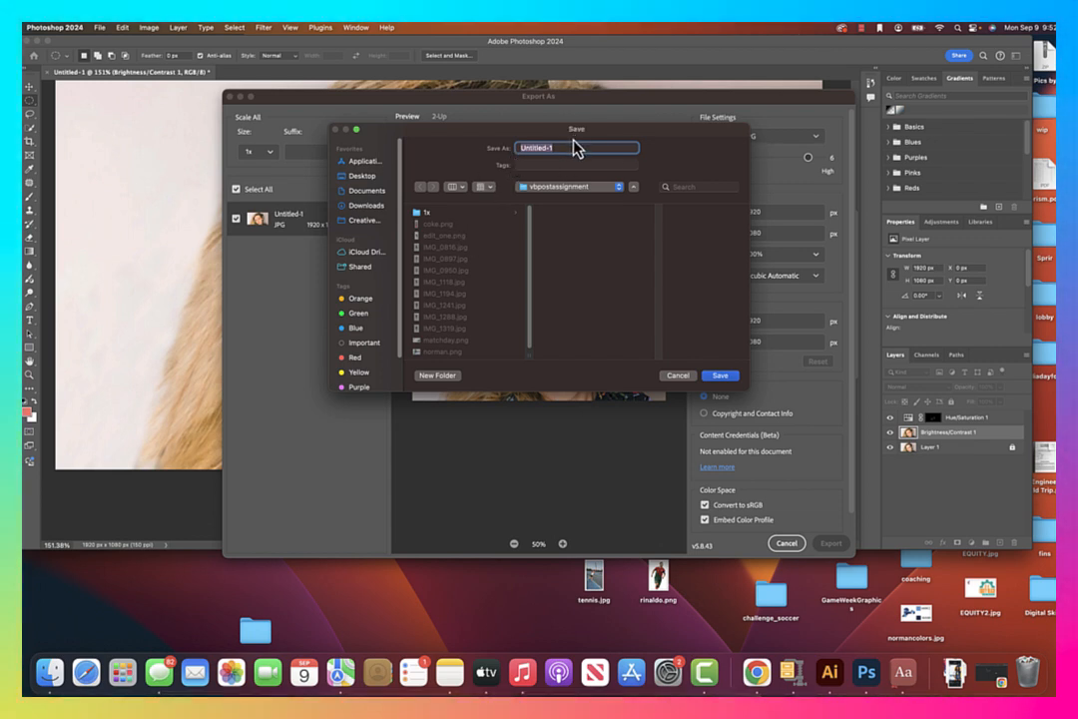
pyautogui.write('acn')
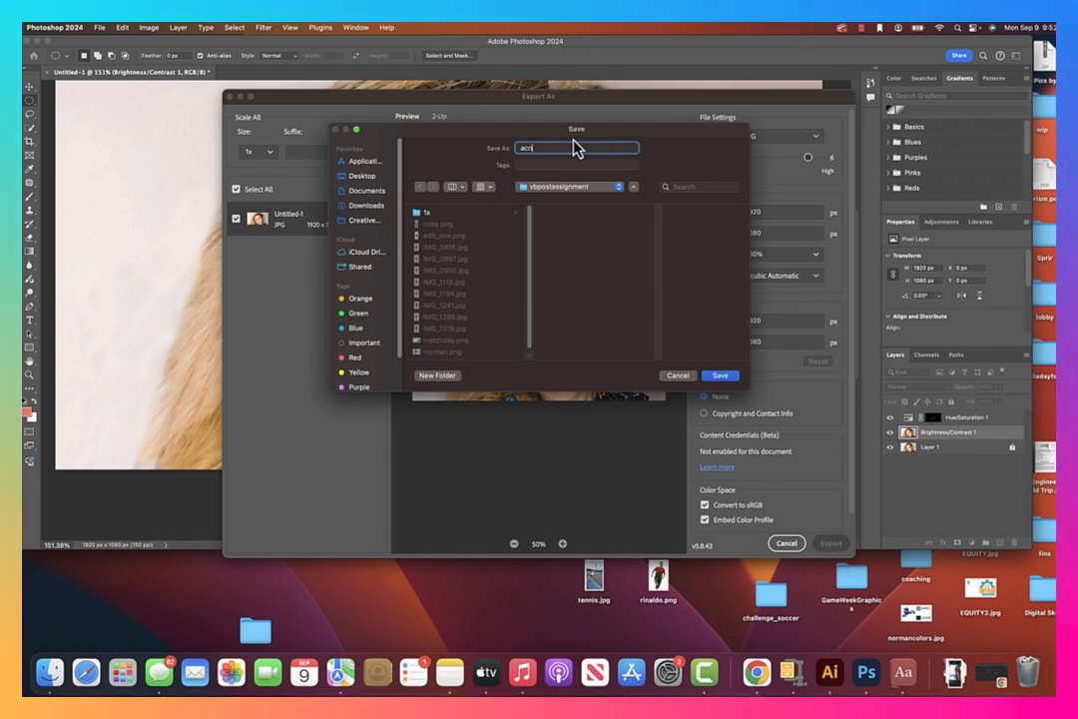
pyautogui.write('e_f')
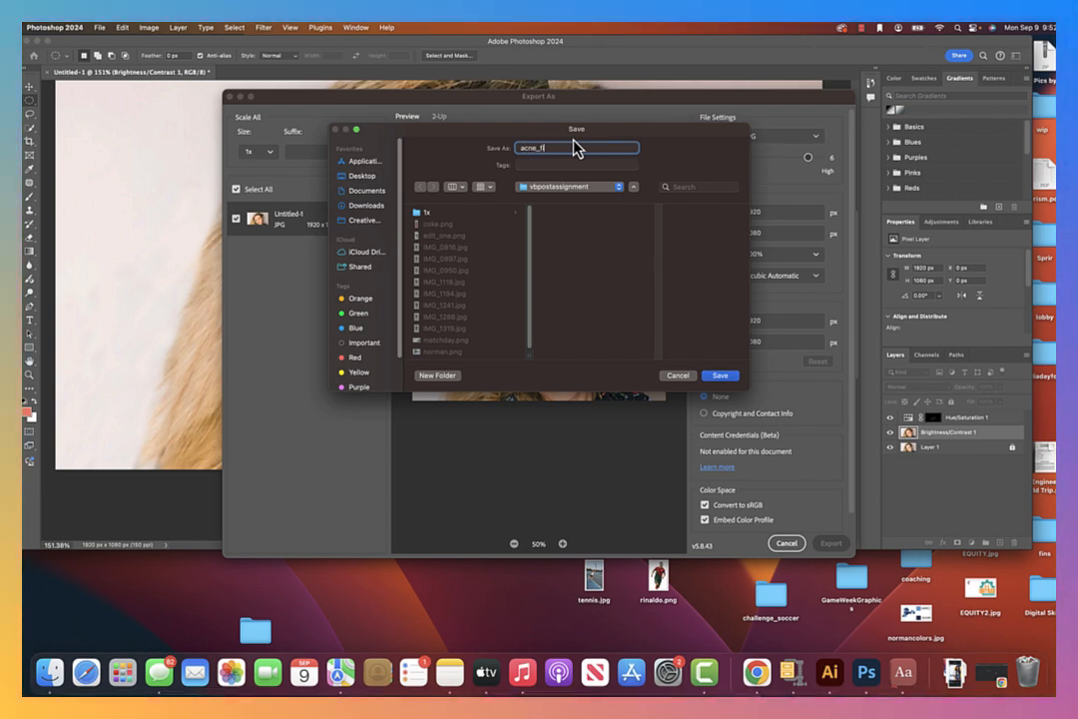
pyautogui.write('ix')
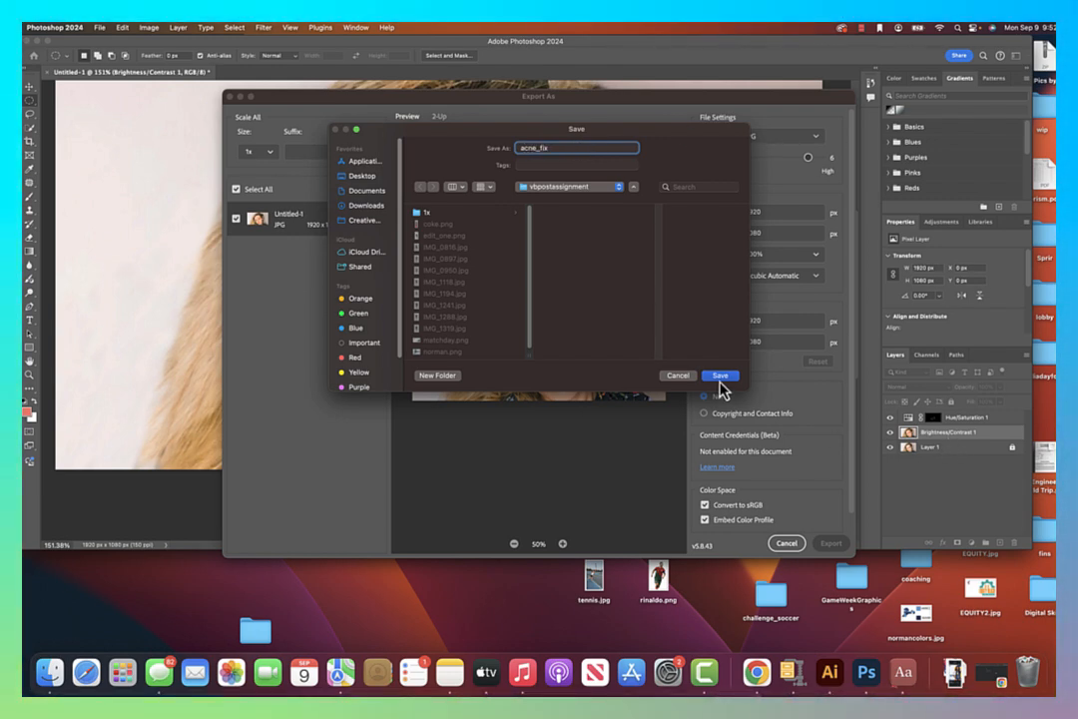
pyautogui.click(720, 376)
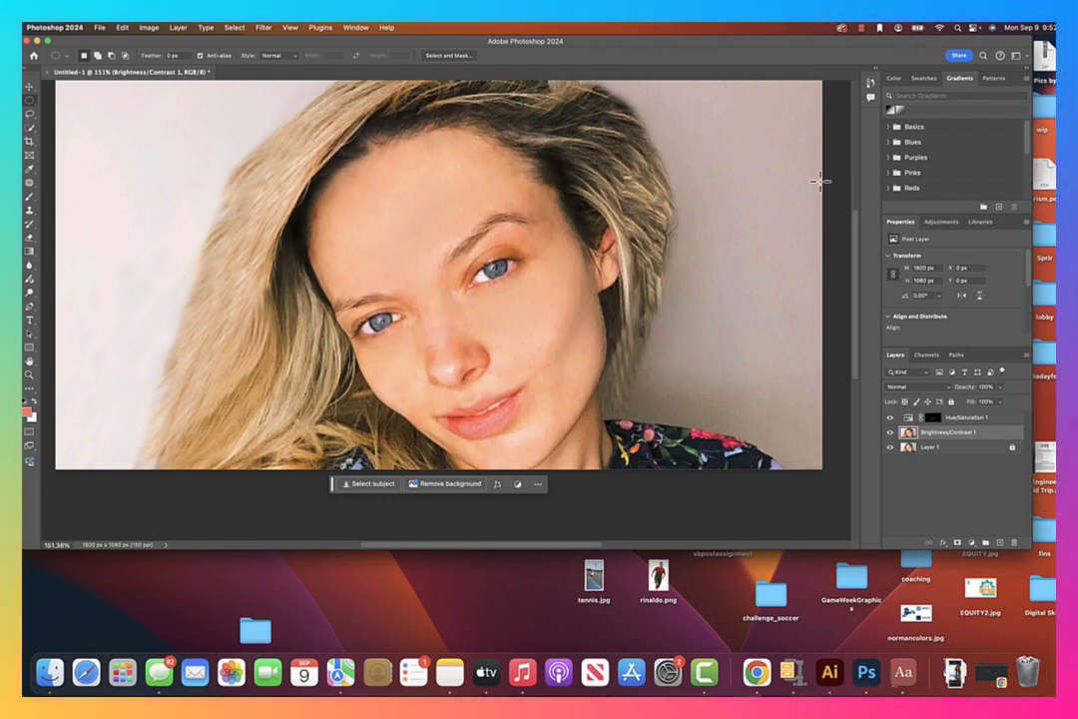
# Hide the Brightness/Contrast 1 layer to view the original portrait for comparison.
pyautogui.click(890, 432)
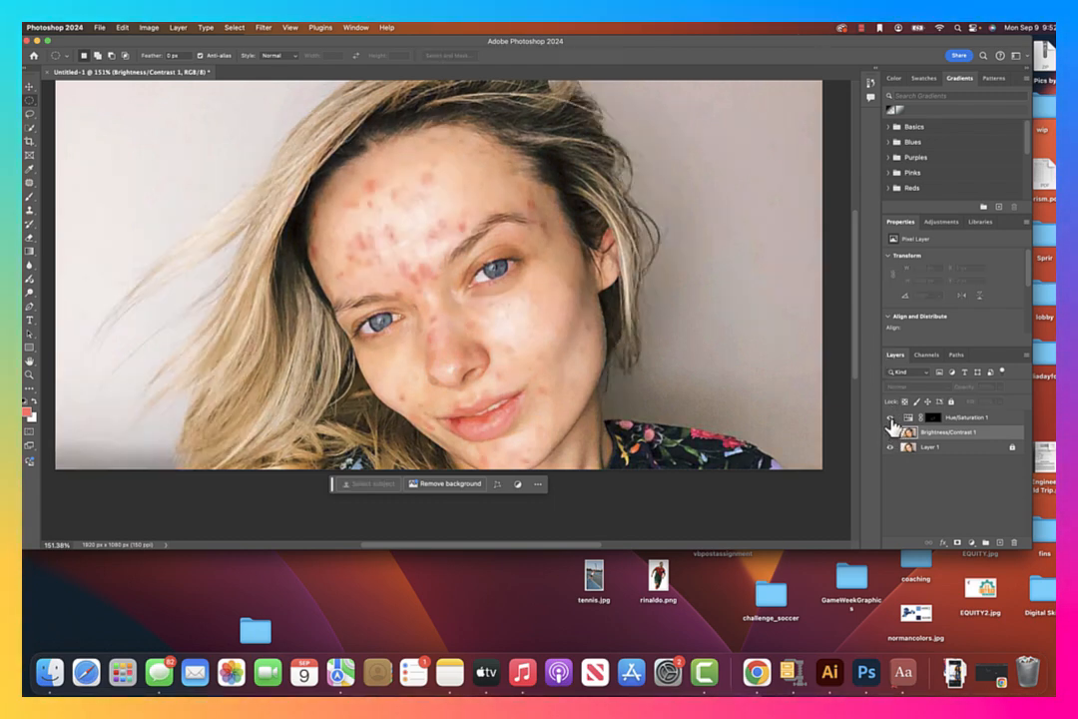